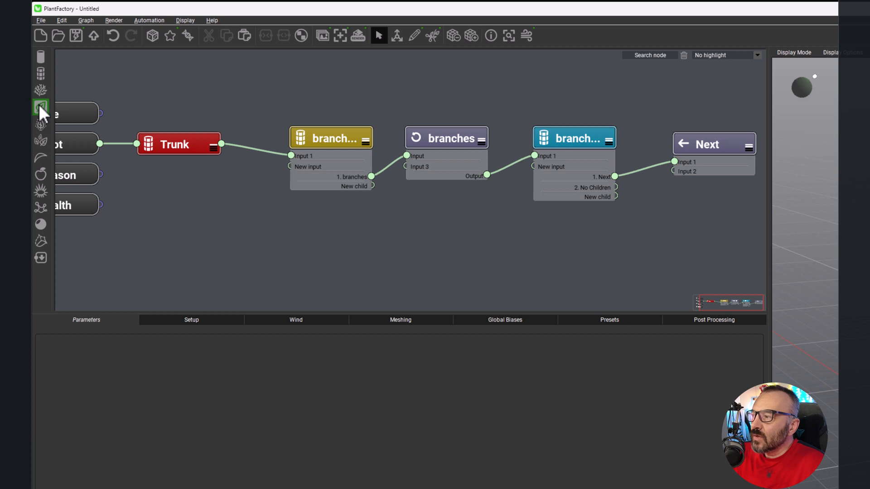
Step: Add a Leaf, a Cutout Leaf and an Advanced segment node in the empty graph area below the branch nodes
{"action": "left_click", "coordinate": [41, 107]}
{"action": "left_click_drag", "start_coordinate": [466, 175], "coordinate": [563, 248]}
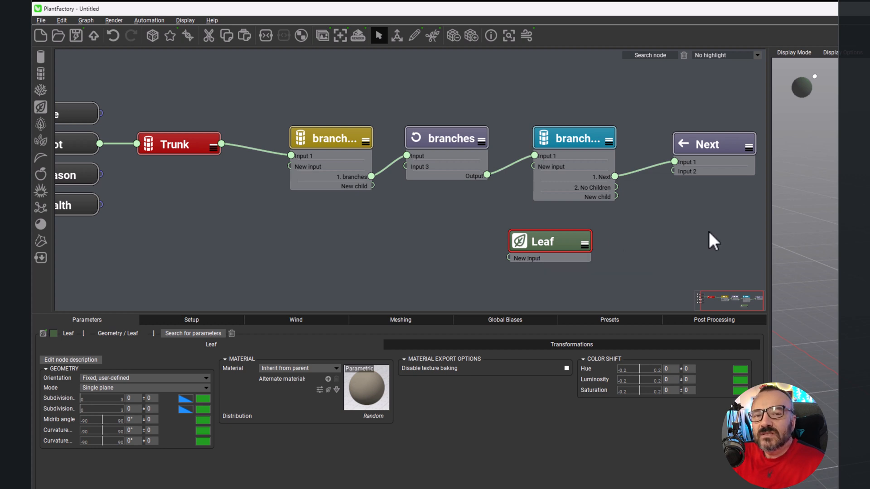
{"action": "left_click", "coordinate": [263, 249]}
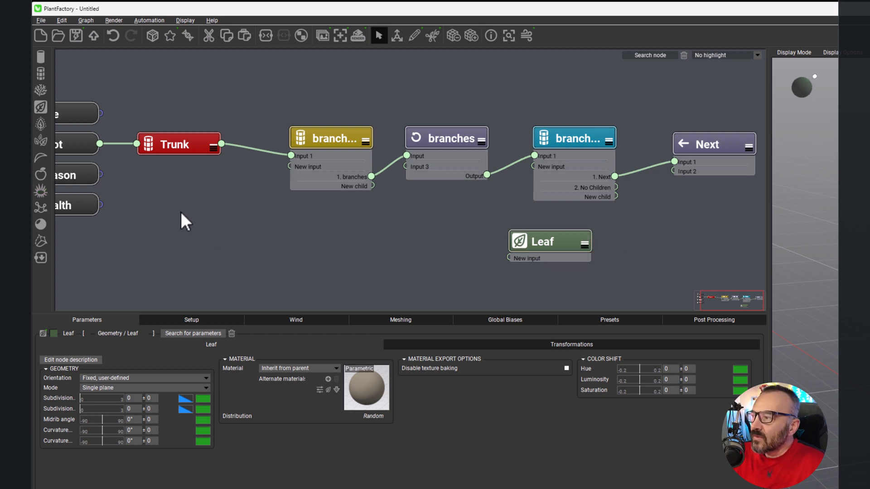
{"action": "left_click_drag", "start_coordinate": [41, 125], "coordinate": [547, 276]}
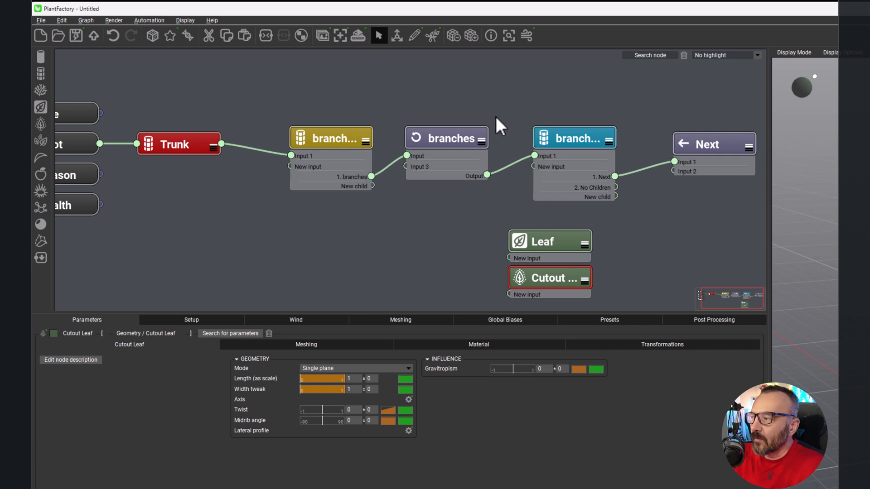
{"action": "left_click", "coordinate": [41, 74]}
{"action": "left_click_drag", "start_coordinate": [464, 165], "coordinate": [441, 264]}
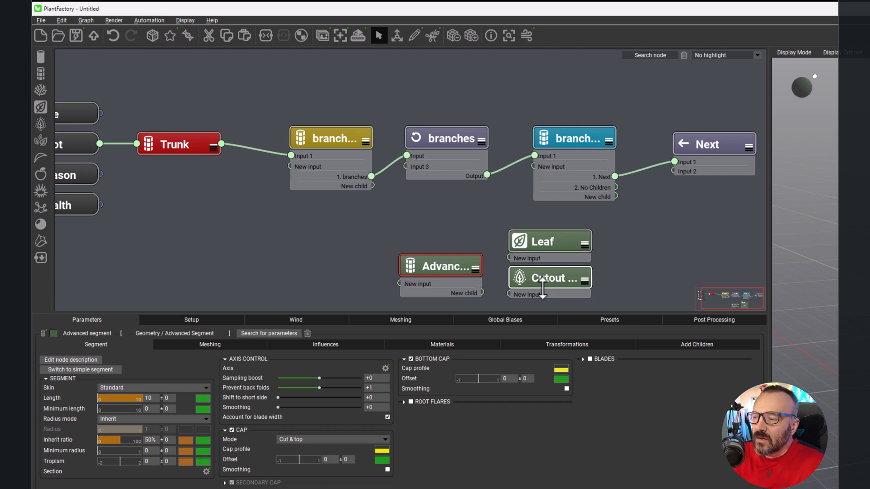
Step: Delete the plain Leaf node and spread the Cutout Leaf and Advanced segment nodes apart below the Next node
{"action": "left_click", "coordinate": [557, 252]}
{"action": "key", "text": "Delete"}
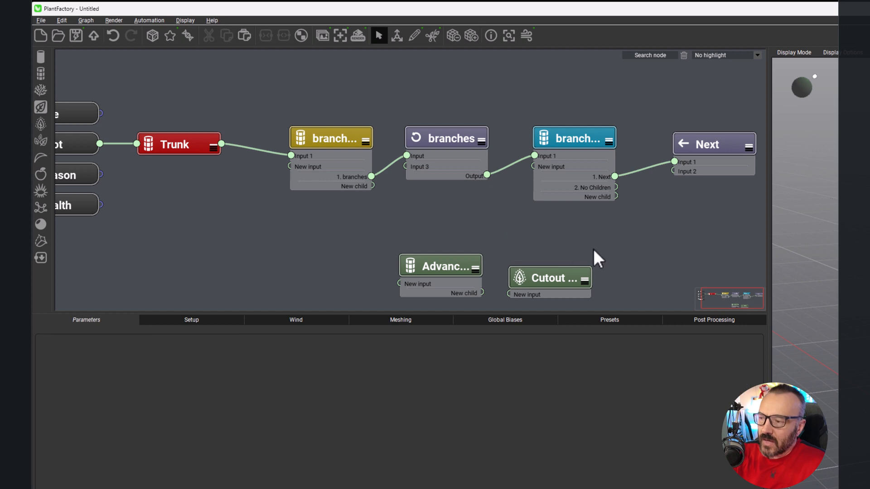
{"action": "left_click_drag", "start_coordinate": [546, 279], "coordinate": [688, 254]}
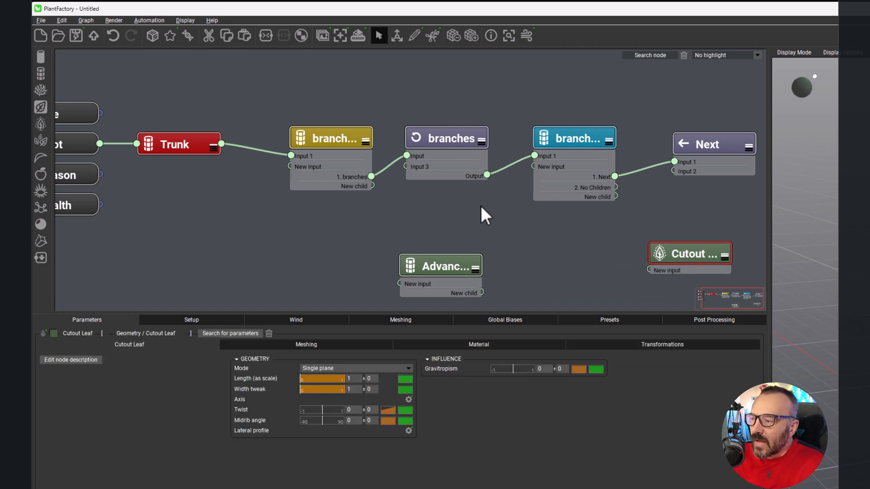
{"action": "middle_click_drag", "start_coordinate": [586, 247], "coordinate": [462, 217]}
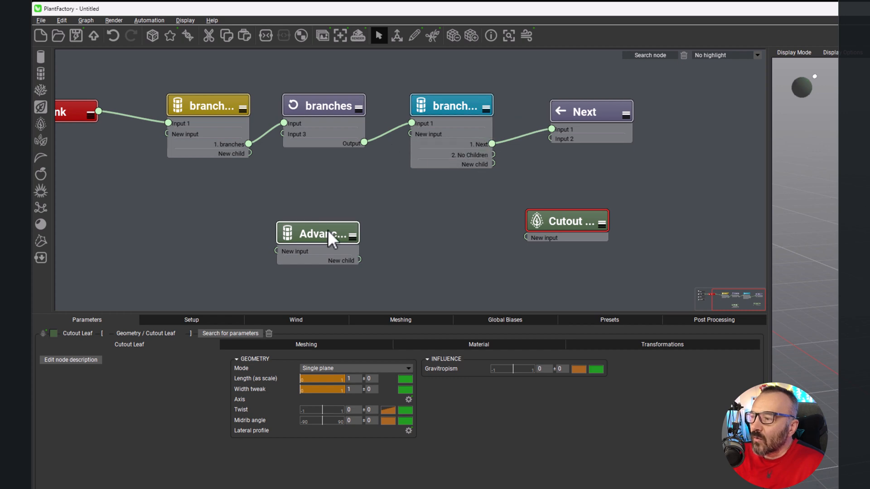
{"action": "left_click_drag", "start_coordinate": [327, 230], "coordinate": [488, 262]}
{"action": "left_click_drag", "start_coordinate": [566, 219], "coordinate": [594, 196]}
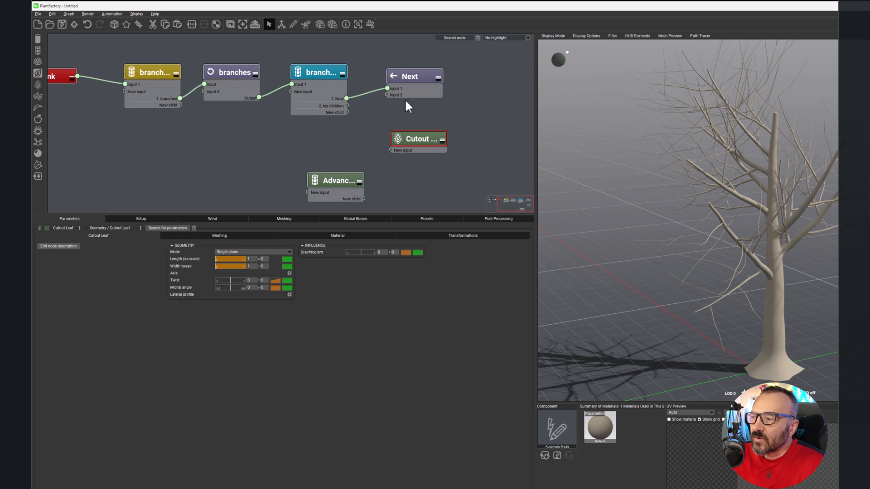
Step: Connect the Cutout Leaf to the blue branches node's second child output through a Last loop node, and lay the nodes out clearly
{"action": "left_click_drag", "start_coordinate": [346, 106], "coordinate": [390, 150]}
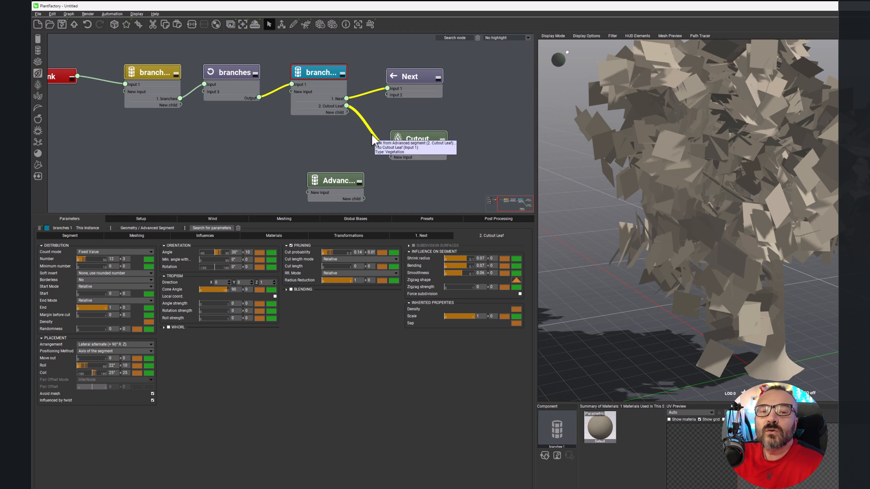
{"action": "right_click", "coordinate": [308, 131]}
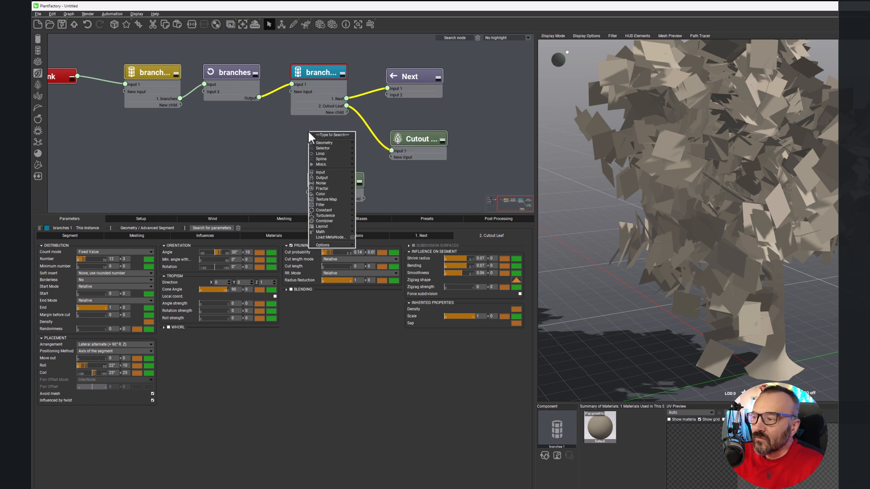
{"action": "mouse_move", "coordinate": [332, 154]}
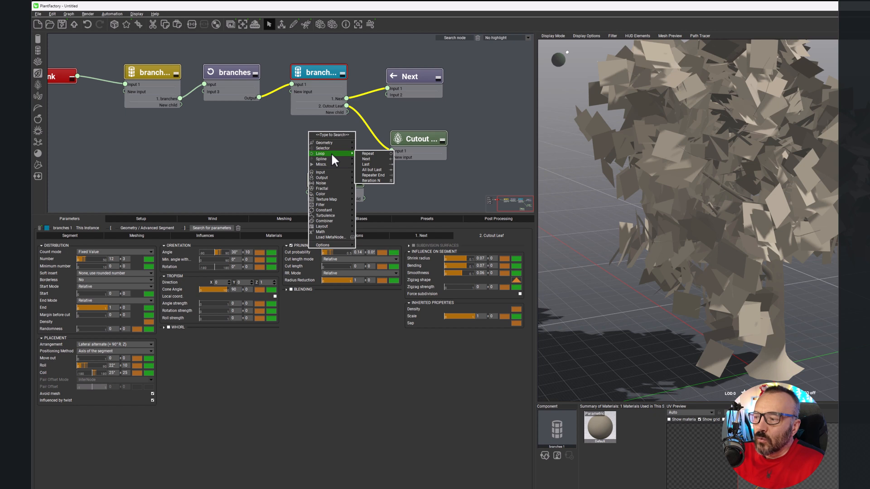
{"action": "left_click", "coordinate": [384, 164]}
{"action": "left_click_drag", "start_coordinate": [320, 130], "coordinate": [308, 147]}
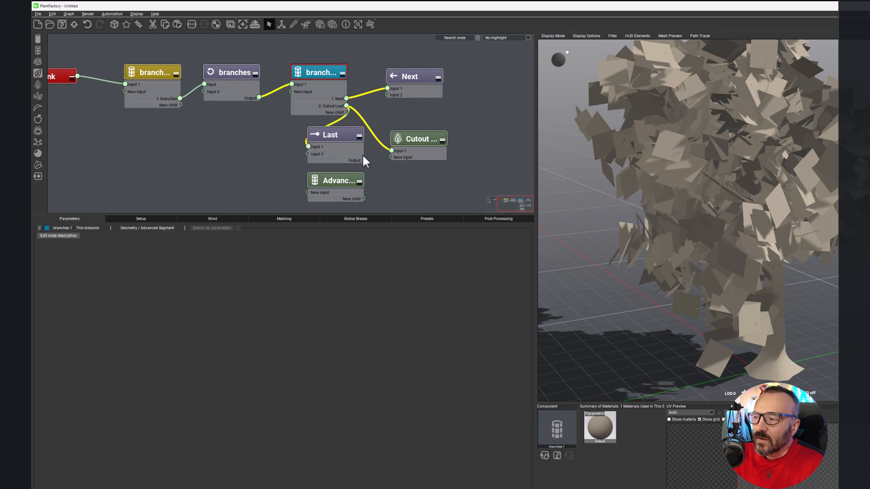
{"action": "left_click_drag", "start_coordinate": [363, 158], "coordinate": [453, 135]}
{"action": "left_click", "coordinate": [415, 135]}
{"action": "left_click_drag", "start_coordinate": [338, 132], "coordinate": [396, 115]}
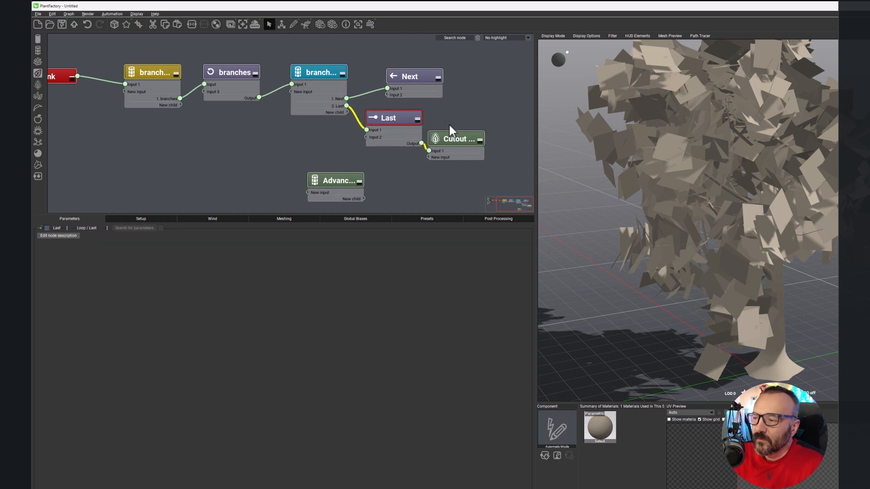
{"action": "left_click_drag", "start_coordinate": [470, 137], "coordinate": [487, 120]}
Step: Examine the blue branches node's Last child settings, the leaf planes on the tree and the Cutout Leaf's meshing and material settings
{"action": "left_click", "coordinate": [333, 72]}
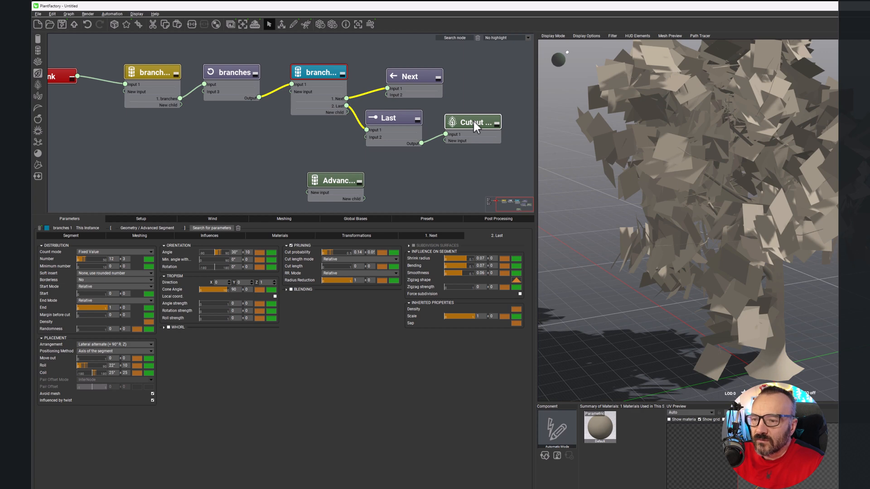
{"action": "scroll", "coordinate": [675, 137], "scroll_direction": "up", "scroll_amount": 5}
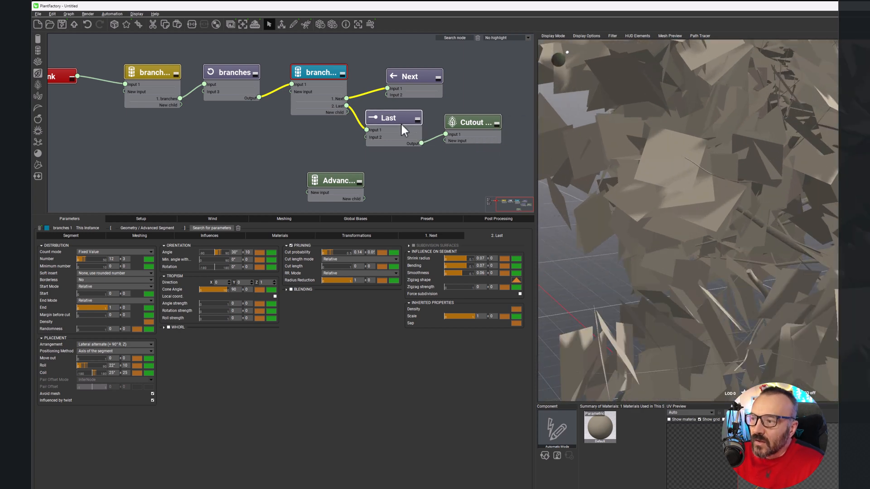
{"action": "scroll", "coordinate": [660, 172], "scroll_direction": "up", "scroll_amount": 3}
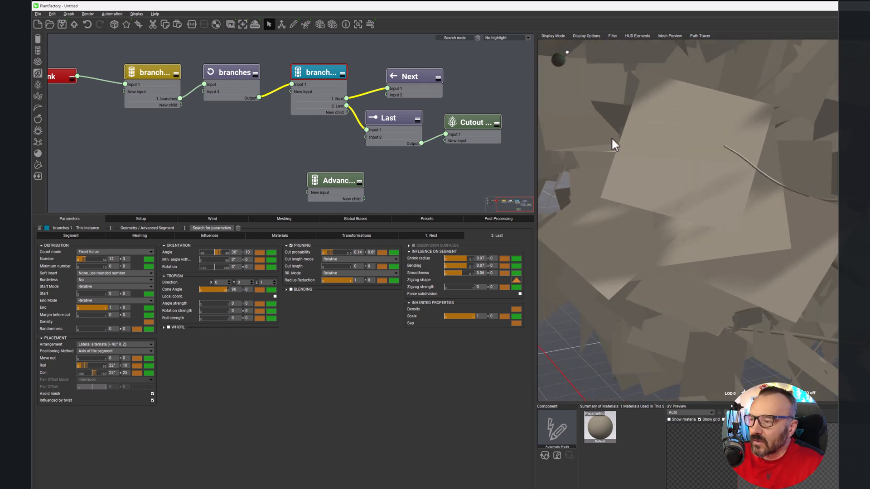
{"action": "left_click", "coordinate": [471, 119]}
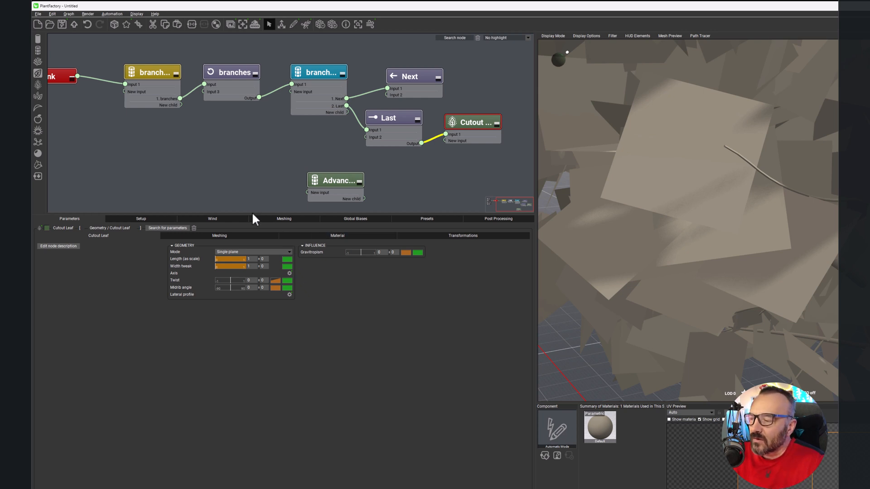
{"action": "left_click", "coordinate": [243, 236]}
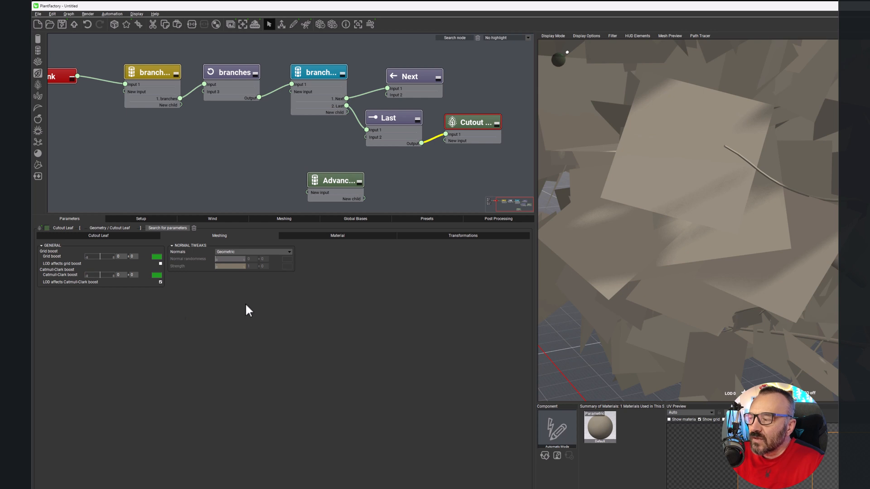
{"action": "left_click", "coordinate": [351, 241]}
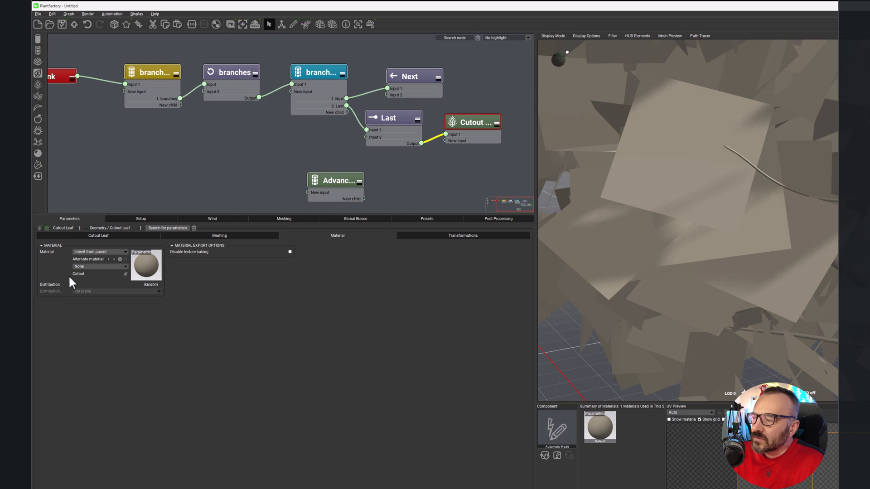
{"action": "left_click", "coordinate": [127, 269]}
{"action": "left_click", "coordinate": [221, 279]}
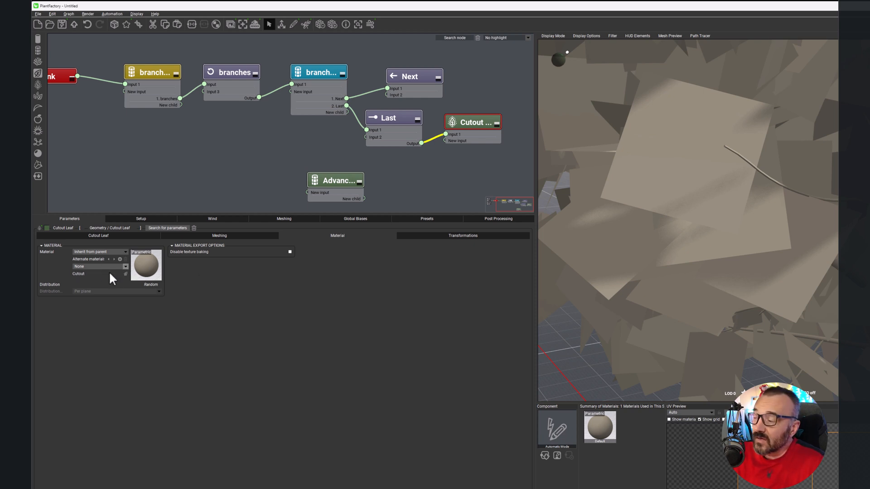
Step: Load the Palmatified 4.1 preset into the cutout editor for the Cutout Leaf's material
{"action": "left_click", "coordinate": [125, 274]}
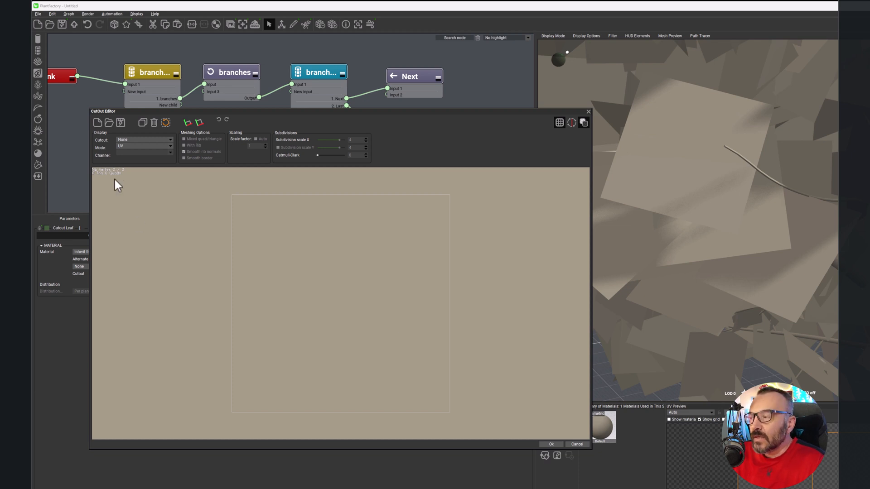
{"action": "left_click", "coordinate": [109, 124]}
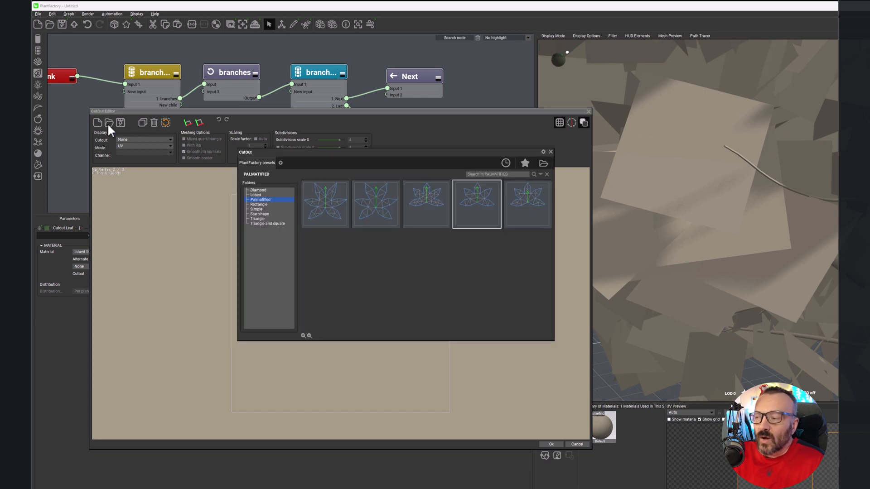
{"action": "left_click", "coordinate": [260, 222]}
{"action": "left_click", "coordinate": [260, 219]}
{"action": "left_click", "coordinate": [259, 214]}
{"action": "left_click", "coordinate": [260, 200]}
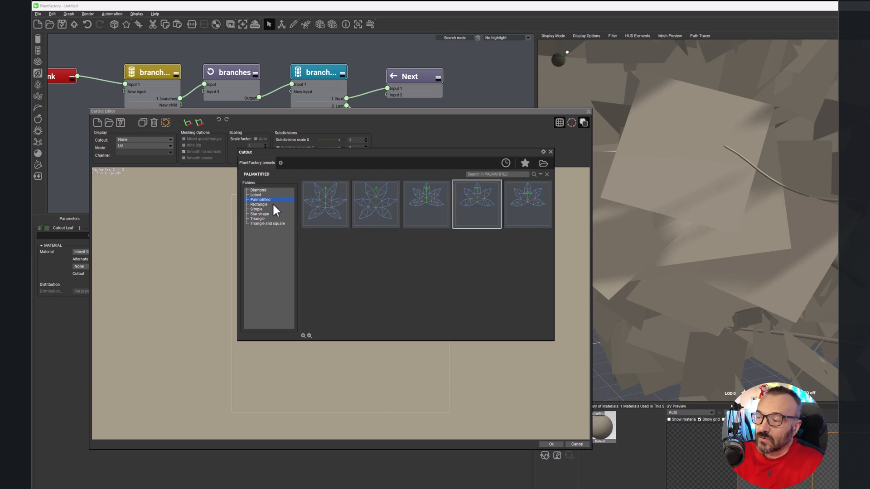
{"action": "double_click", "coordinate": [476, 210]}
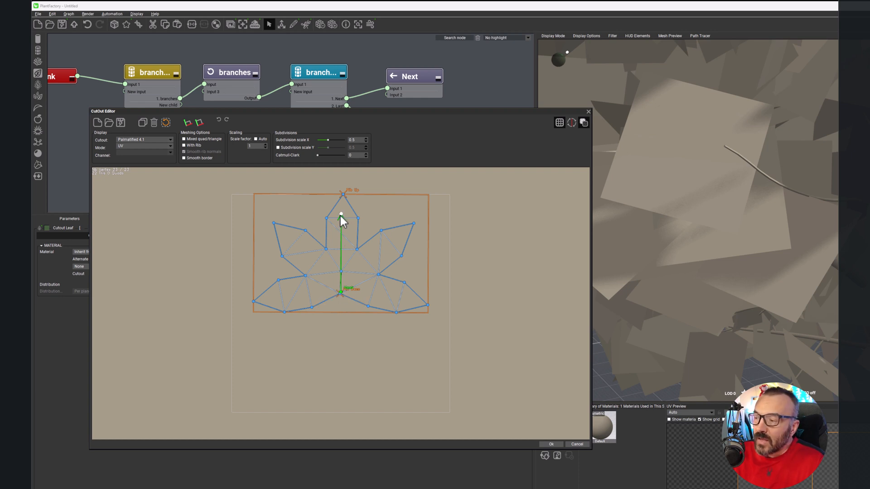
Step: Extend the cutout's axis from its base to the top tip and reposition the inner outline vertices between the lobes
{"action": "mouse_move", "coordinate": [341, 215]}
{"action": "left_mouse_down"}
{"action": "mouse_move", "coordinate": [358, 235]}
{"action": "mouse_move", "coordinate": [406, 220]}
{"action": "mouse_move", "coordinate": [414, 227]}
{"action": "mouse_move", "coordinate": [343, 198]}
{"action": "left_mouse_up"}
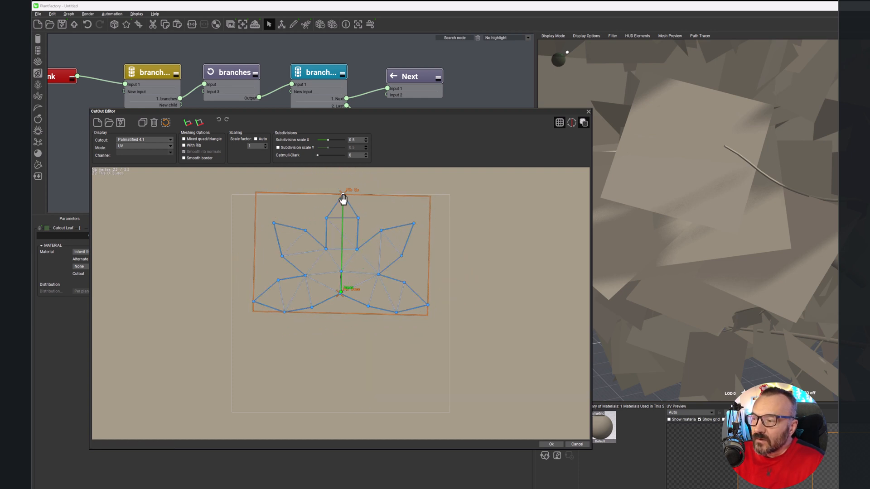
{"action": "mouse_move", "coordinate": [342, 295]}
{"action": "left_mouse_down"}
{"action": "mouse_move", "coordinate": [340, 365]}
{"action": "mouse_move", "coordinate": [341, 297]}
{"action": "left_mouse_up"}
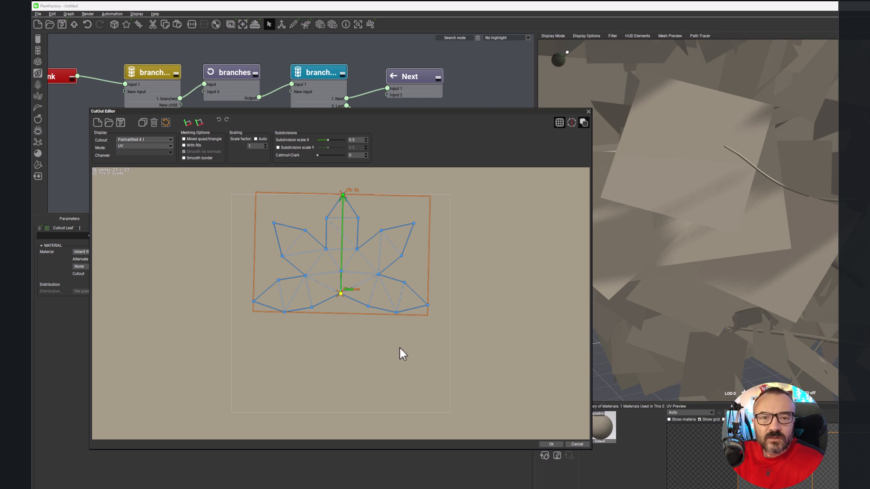
{"action": "left_click_drag", "start_coordinate": [358, 249], "coordinate": [324, 240]}
{"action": "mouse_move", "coordinate": [304, 276]}
{"action": "left_mouse_down"}
{"action": "mouse_move", "coordinate": [289, 275]}
{"action": "mouse_move", "coordinate": [306, 271]}
{"action": "left_mouse_up"}
{"action": "left_click_drag", "start_coordinate": [396, 229], "coordinate": [395, 209]}
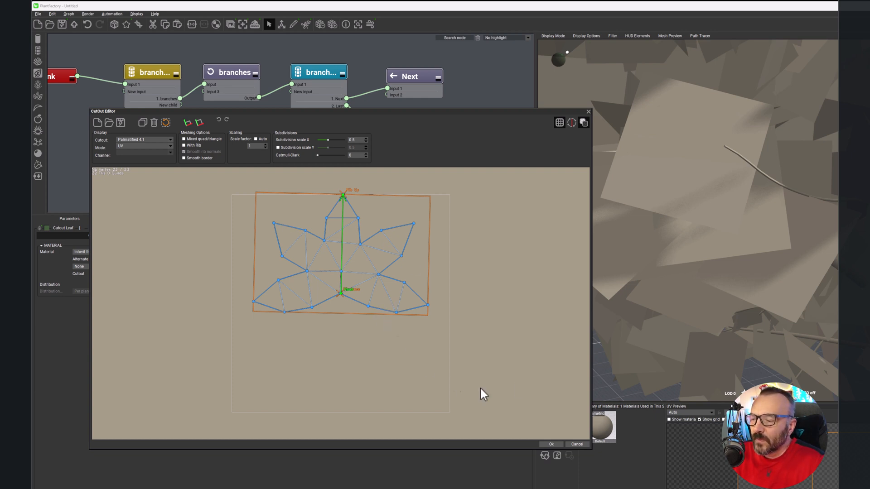
Step: Accept the edited cutout and select it as the leaf's cutout instead of the initial one
{"action": "left_click", "coordinate": [551, 444]}
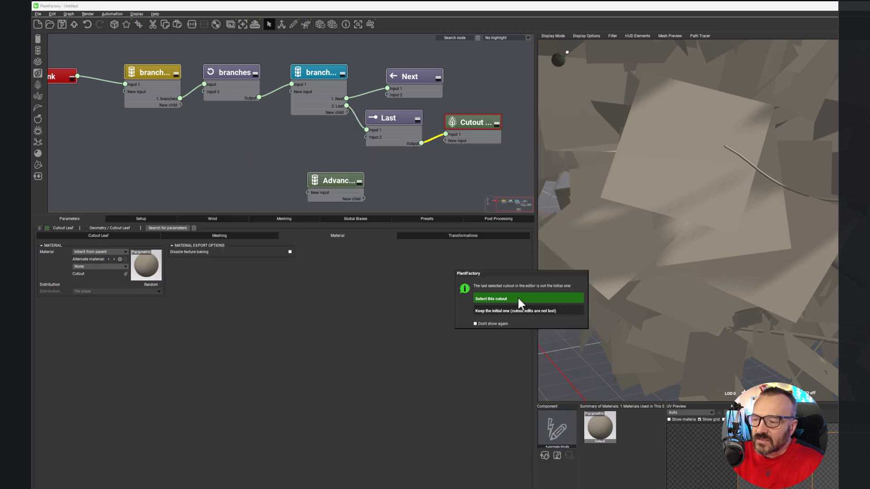
{"action": "left_click", "coordinate": [517, 298]}
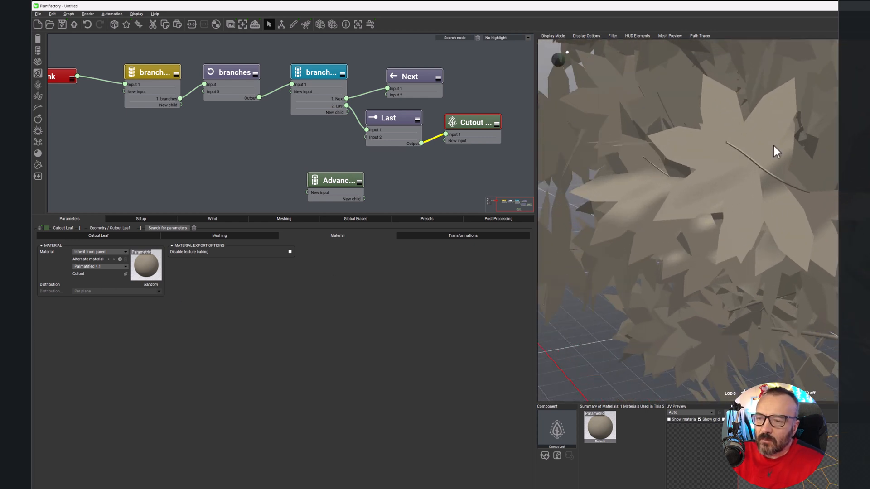
{"action": "scroll", "coordinate": [735, 157], "scroll_direction": "up", "scroll_amount": 2}
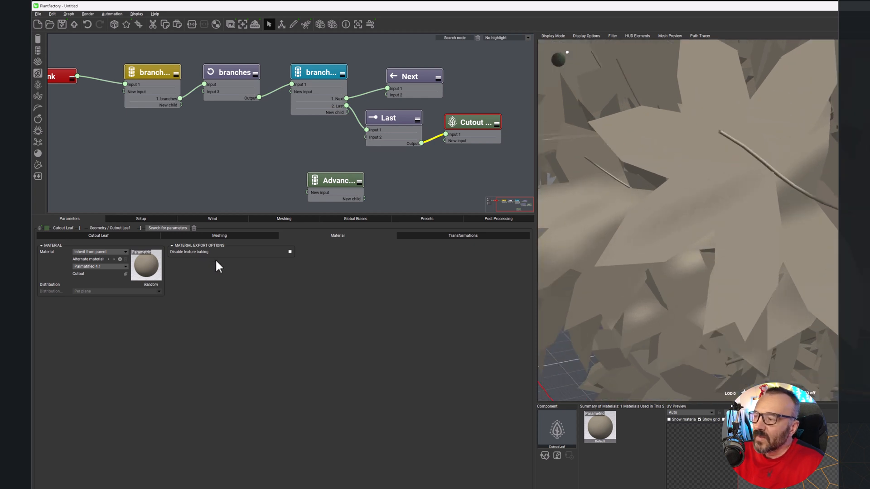
Step: Set the Cutout Leaf's geometry mode to Two crossed planes
{"action": "left_click", "coordinate": [106, 234]}
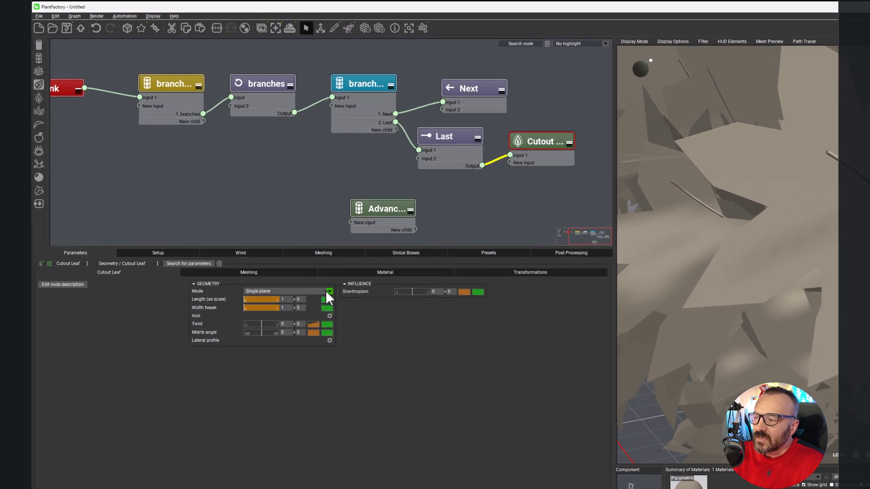
{"action": "left_click", "coordinate": [289, 252]}
{"action": "left_click", "coordinate": [330, 335]}
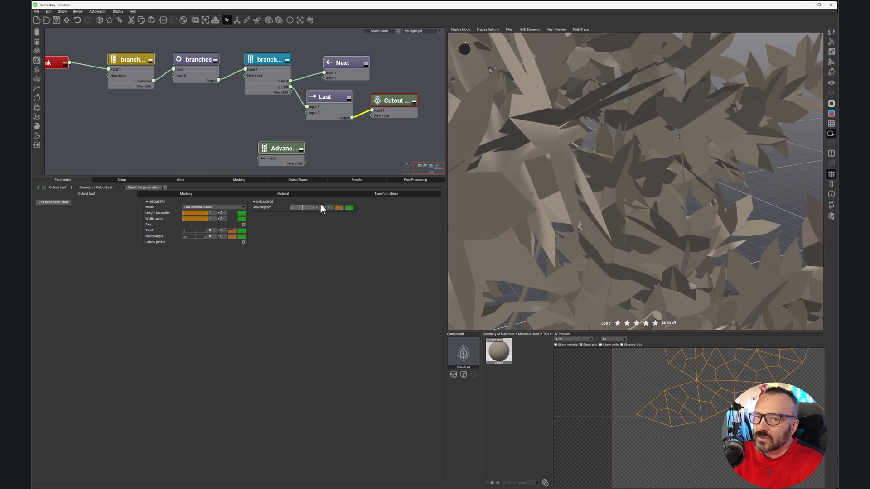
Step: Set the Cutout Leaf's geometry mode to Three crossed planes and inspect the leaves on the tree
{"action": "left_click", "coordinate": [241, 208]}
{"action": "left_click", "coordinate": [211, 219]}
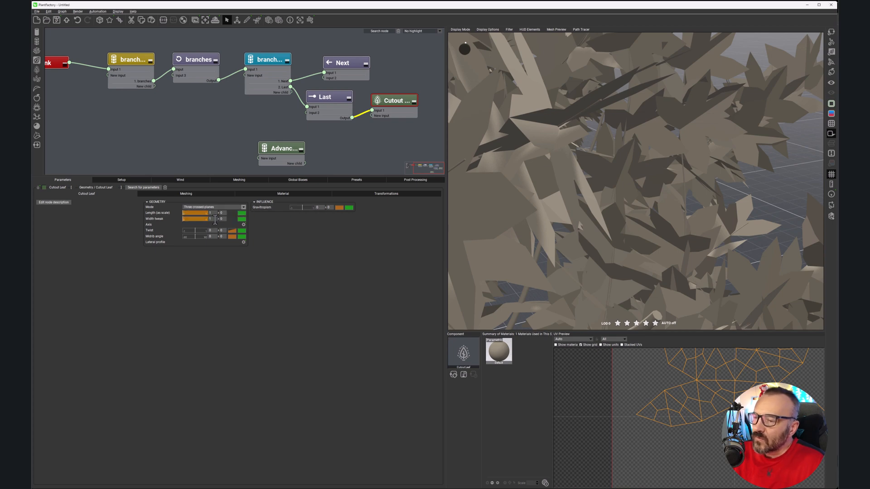
{"action": "right_click_drag", "start_coordinate": [547, 188], "coordinate": [681, 49]}
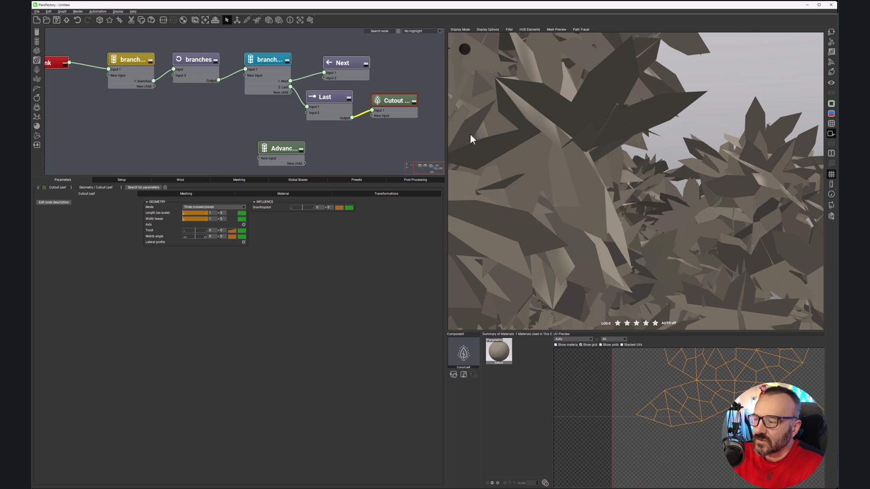
Step: Set the Cutout Leaf's geometry mode to Single plane and inspect the leaves from another angle
{"action": "left_click", "coordinate": [235, 208]}
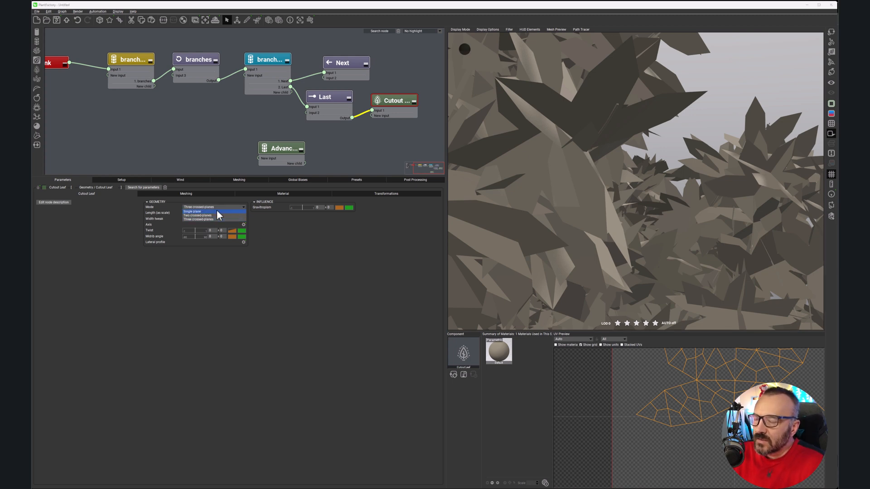
{"action": "left_click", "coordinate": [216, 211]}
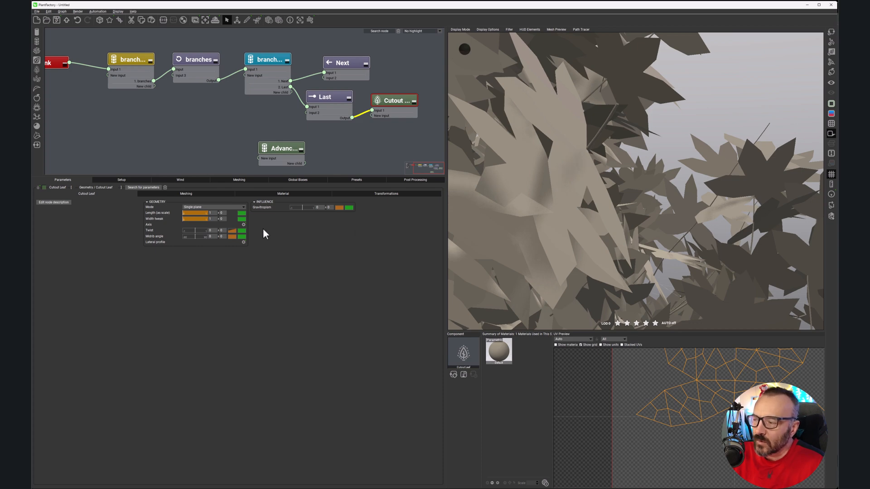
{"action": "right_click_drag", "start_coordinate": [526, 197], "coordinate": [535, 197]}
Step: Set the Cutout Leaf's length to 1.01 and give both length and width tweak a variation of 0.2
{"action": "left_click_drag", "start_coordinate": [208, 212], "coordinate": [207, 212]}
{"action": "left_click", "coordinate": [225, 214]}
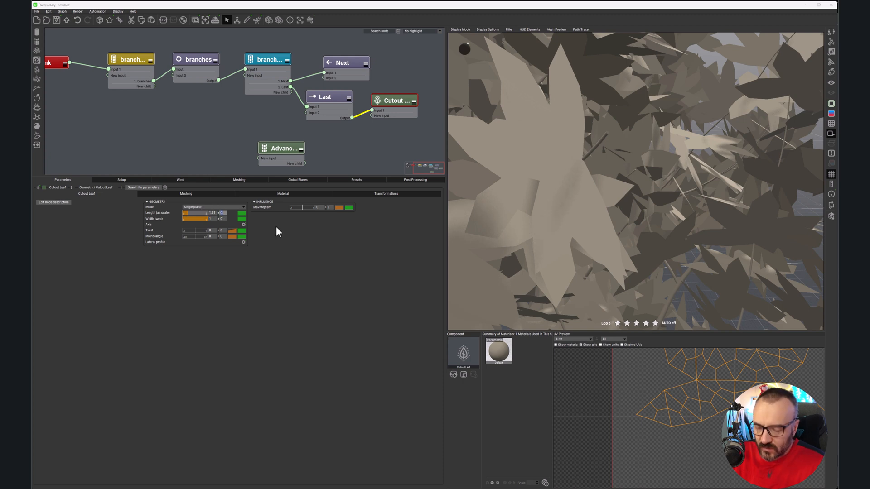
{"action": "left_click", "coordinate": [222, 219]}
{"action": "type", "text": "0.2"}
{"action": "key", "text": "Return"}
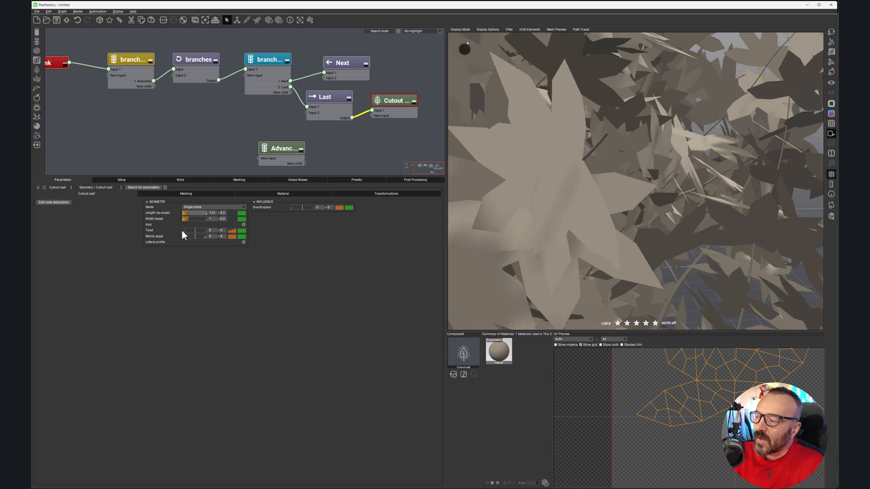
Step: Try a twist on the Cutout Leaf and reset it to 0
{"action": "mouse_move", "coordinate": [192, 230]}
{"action": "left_mouse_down"}
{"action": "mouse_move", "coordinate": [185, 225]}
{"action": "mouse_move", "coordinate": [196, 225]}
{"action": "left_mouse_up"}
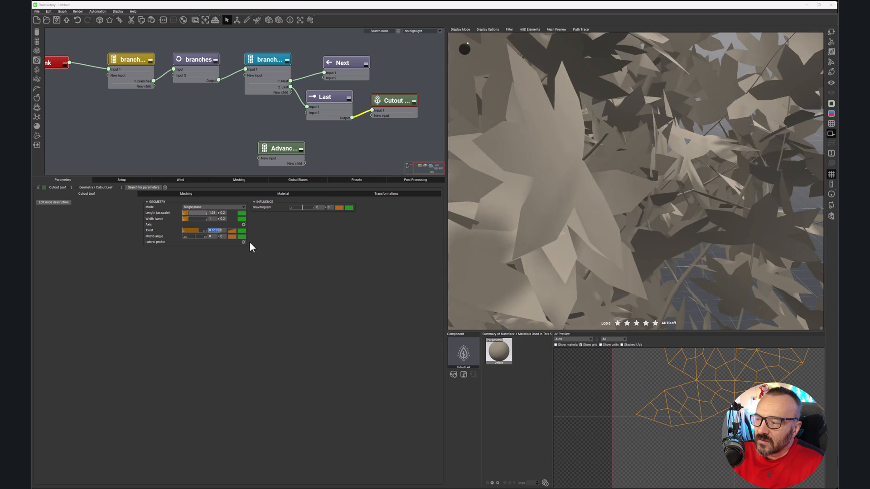
{"action": "key", "text": "Return"}
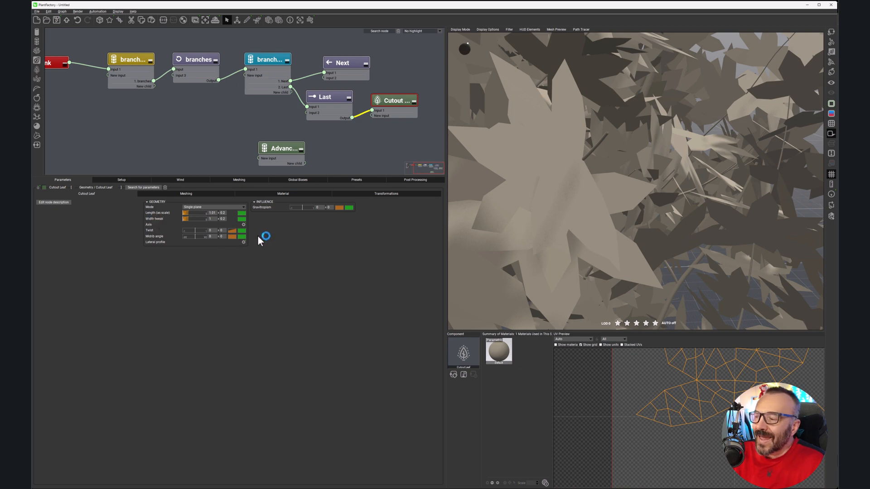
Step: Bend the Cutout Leaf's straight axis spline into a gentle curve, apply it and inspect the leaves
{"action": "right_click_drag", "start_coordinate": [665, 200], "coordinate": [634, 177]}
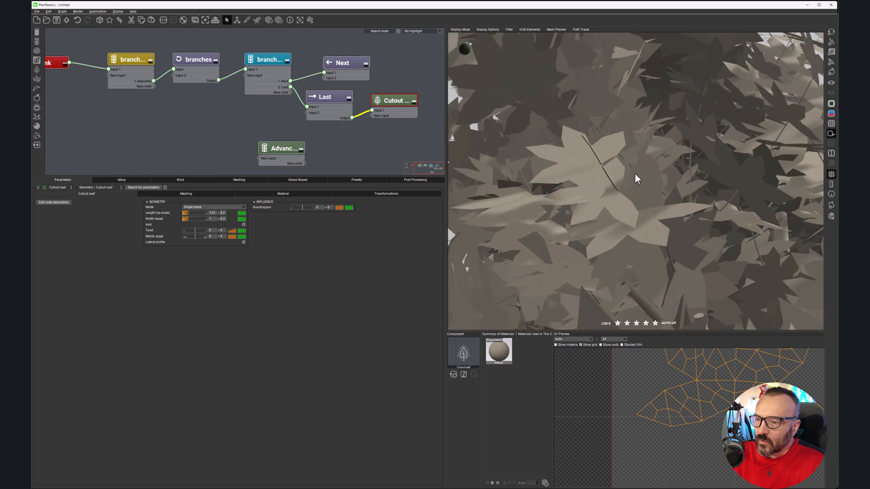
{"action": "left_click", "coordinate": [245, 224]}
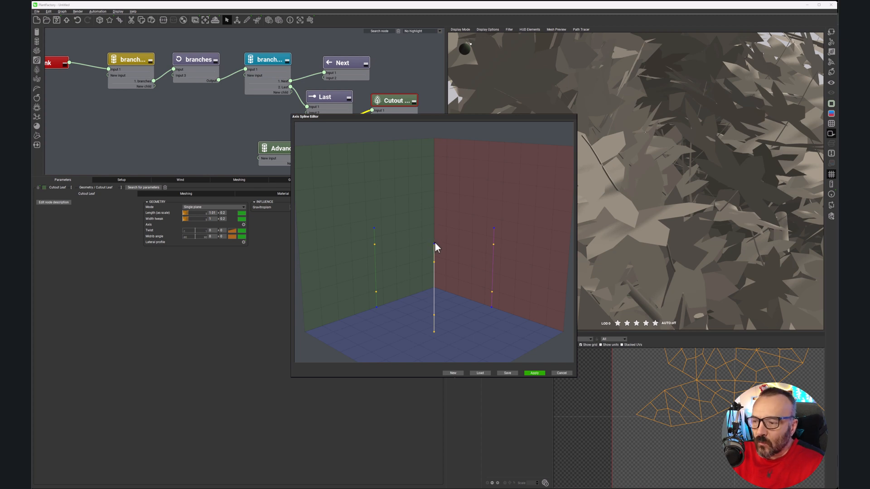
{"action": "left_click_drag", "start_coordinate": [434, 243], "coordinate": [442, 262]}
{"action": "left_click_drag", "start_coordinate": [433, 315], "coordinate": [448, 314]}
{"action": "left_click_drag", "start_coordinate": [425, 241], "coordinate": [431, 245]}
{"action": "left_click", "coordinate": [539, 373]}
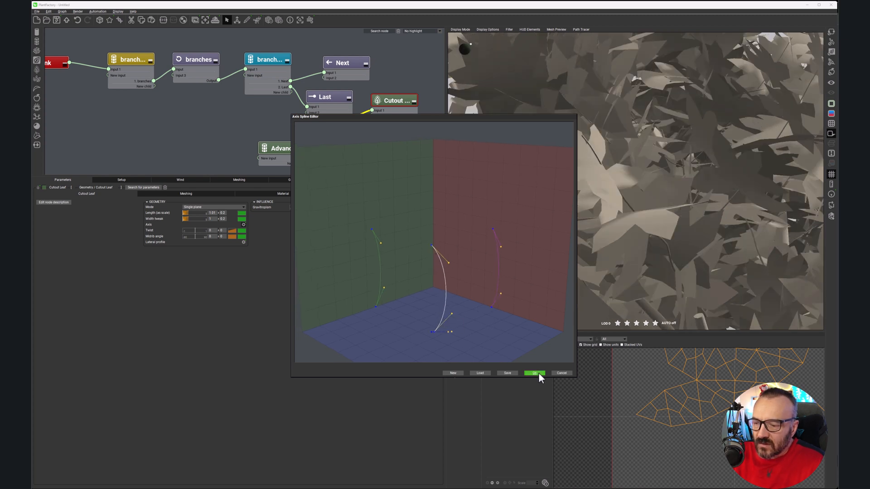
{"action": "right_click_drag", "start_coordinate": [625, 233], "coordinate": [577, 223]}
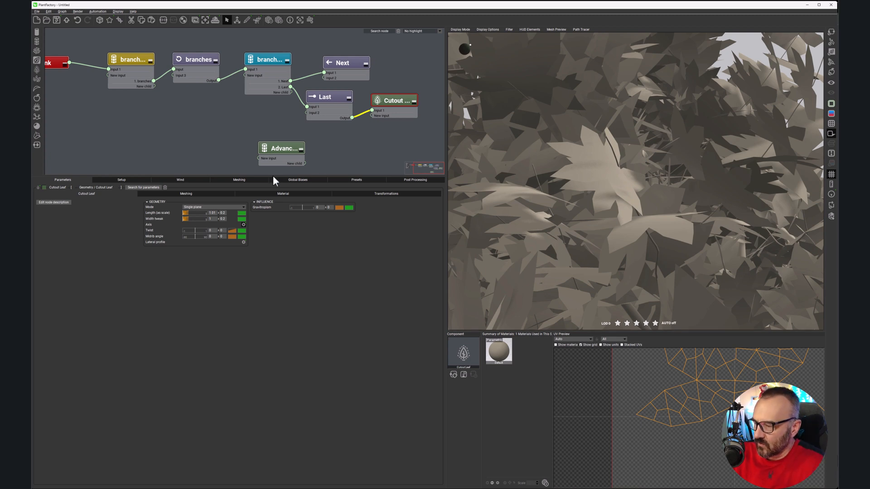
Step: Try a leaf twist of 0.5 and inspect its effect on the foliage
{"action": "left_click", "coordinate": [213, 230]}
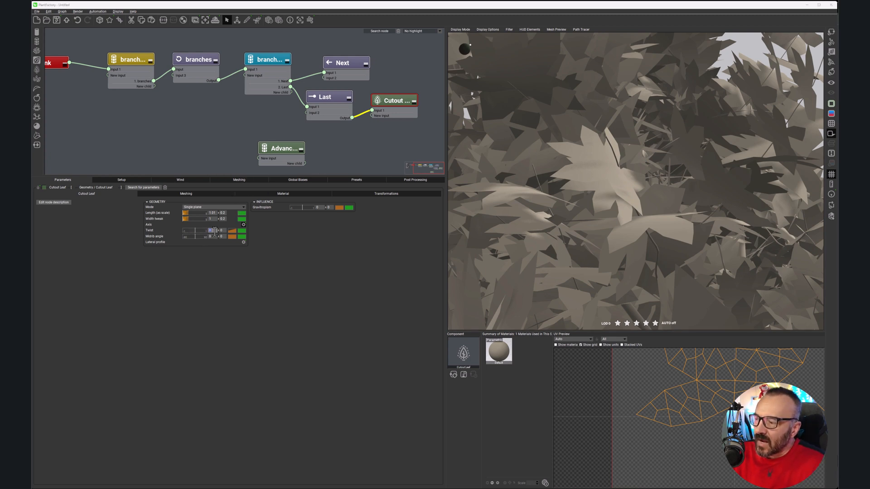
{"action": "type", "text": "0.5"}
{"action": "key", "text": "Return"}
{"action": "scroll", "coordinate": [669, 220], "scroll_direction": "down", "scroll_amount": 8}
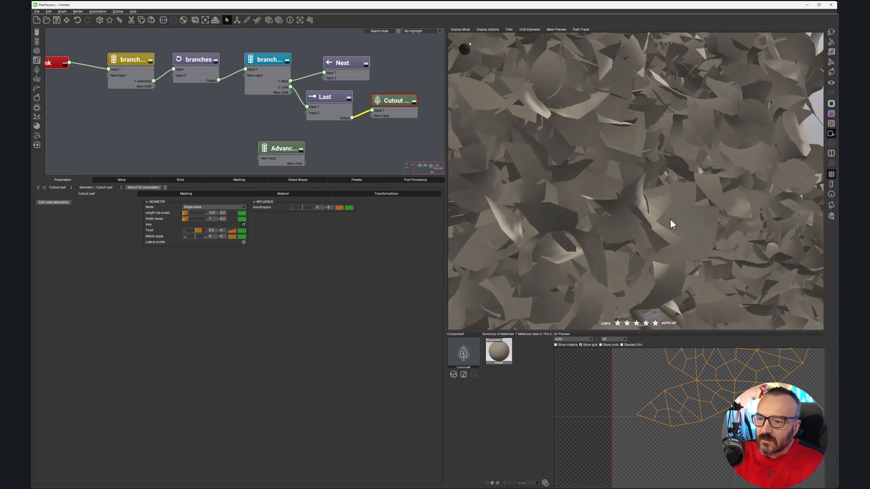
{"action": "right_click_drag", "start_coordinate": [616, 221], "coordinate": [656, 211]}
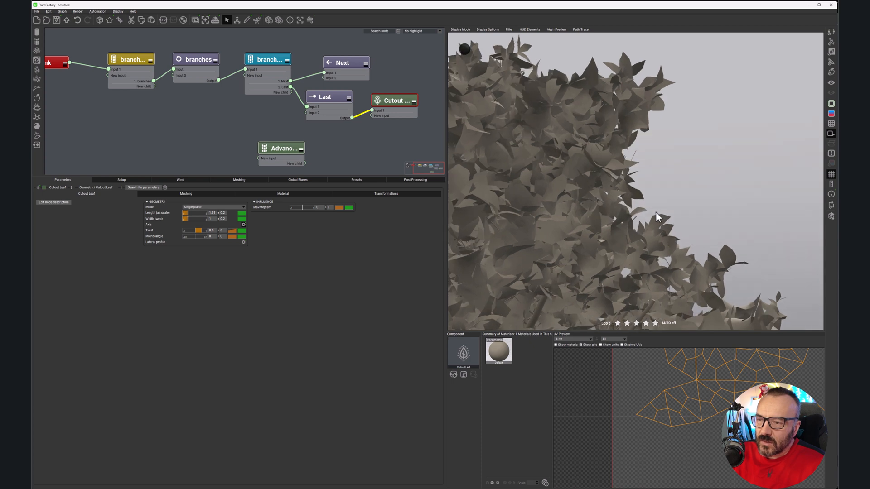
Step: Set the Cutout Leaf's twist to 0.1 with a variation of 0.02 and inspect the leaves
{"action": "double_click", "coordinate": [212, 231]}
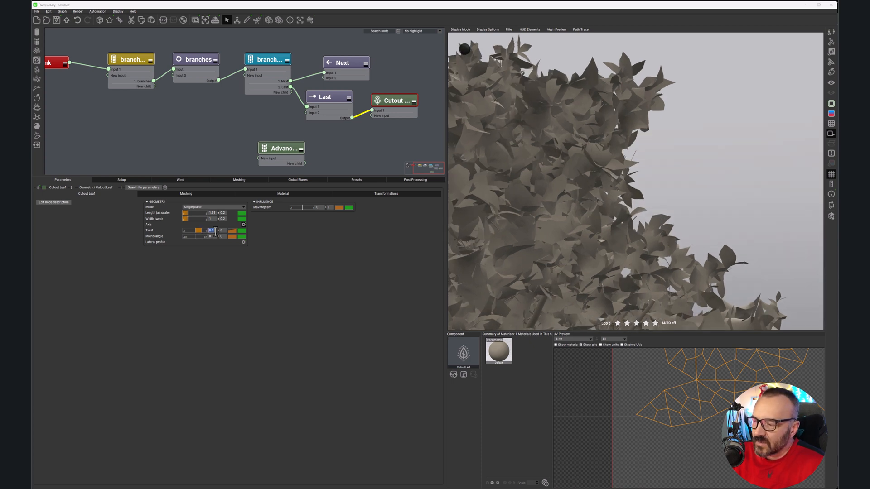
{"action": "type", "text": "0.1"}
{"action": "key", "text": "Return"}
{"action": "double_click", "coordinate": [222, 231]}
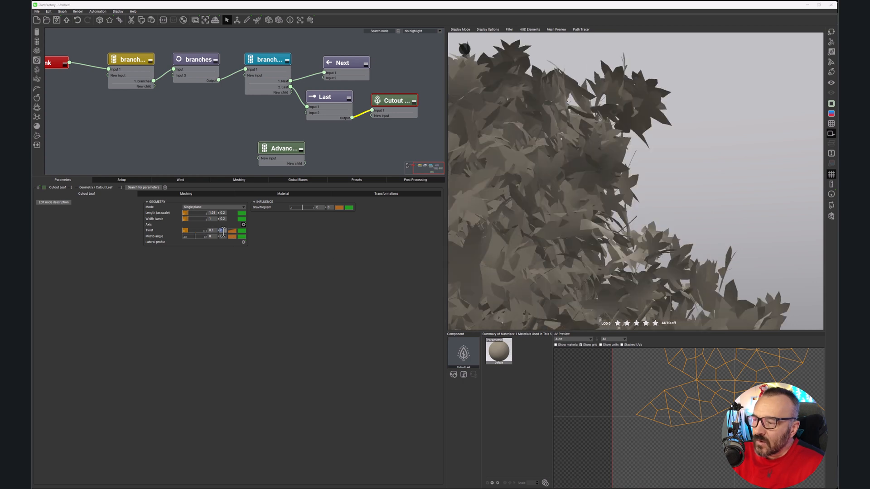
{"action": "type", "text": "0.0"}
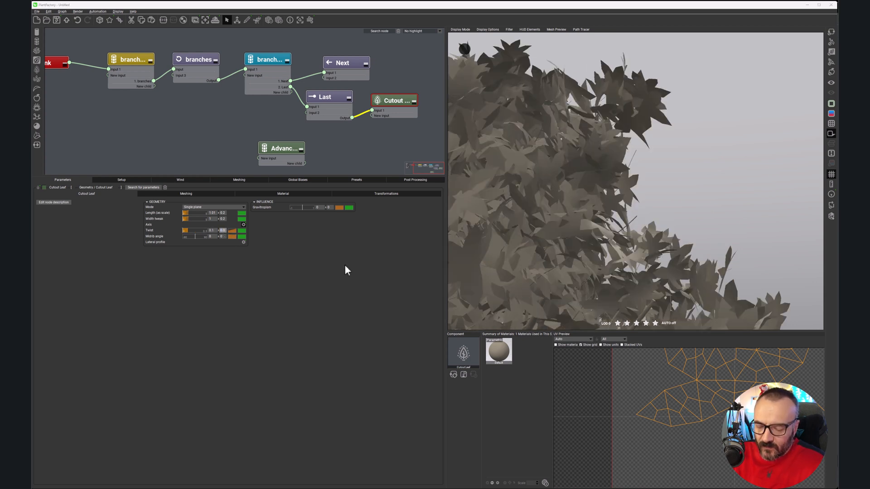
{"action": "type", "text": "2"}
{"action": "key", "text": "Return"}
{"action": "right_click_drag", "start_coordinate": [684, 158], "coordinate": [627, 137]}
{"action": "scroll", "coordinate": [616, 102], "scroll_direction": "up", "scroll_amount": 3}
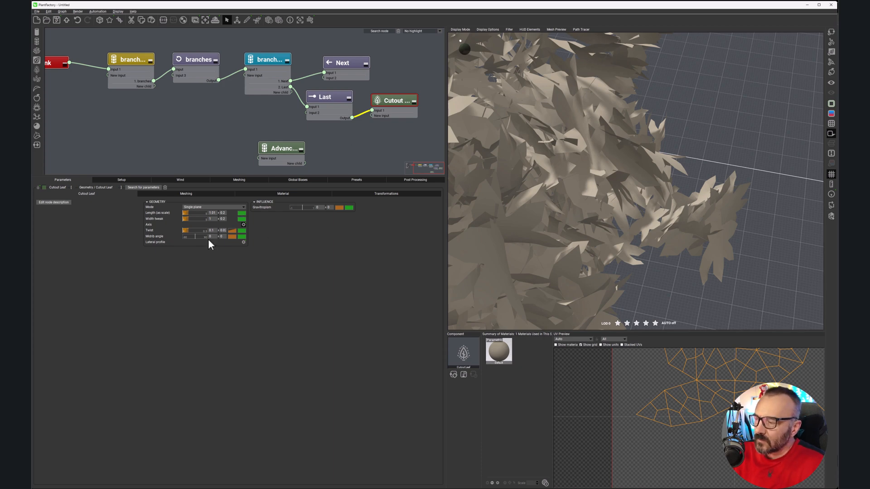
Step: Try different midrib angles on the Cutout Leaf to compare how strongly the leaves fold
{"action": "left_click_drag", "start_coordinate": [198, 237], "coordinate": [199, 234]}
{"action": "right_click_drag", "start_coordinate": [691, 199], "coordinate": [608, 234]}
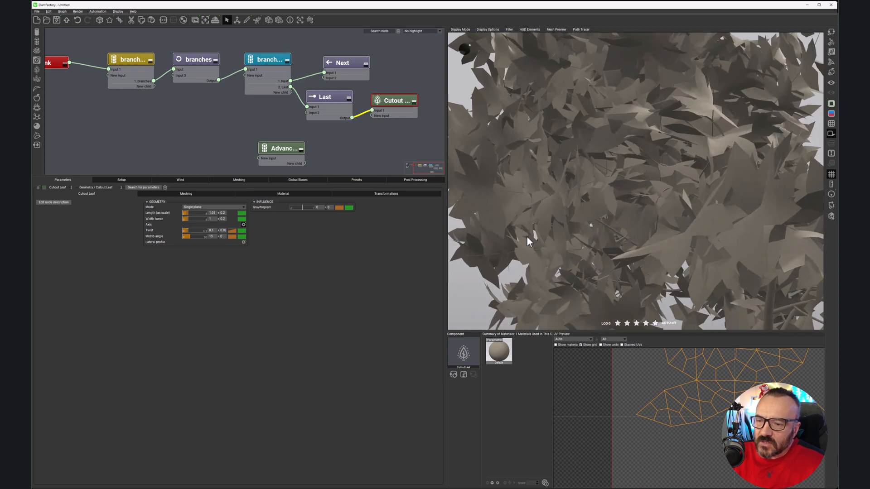
{"action": "left_click_drag", "start_coordinate": [193, 238], "coordinate": [199, 236]}
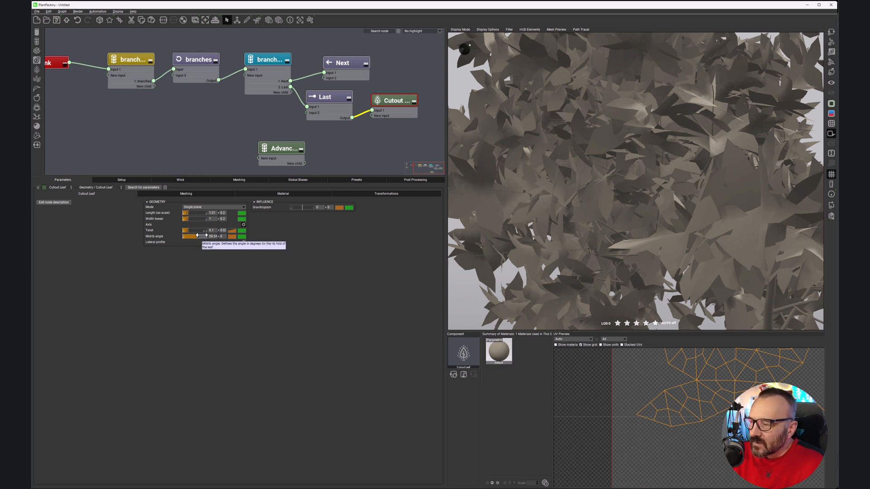
Step: Set the Cutout Leaf's midrib angle to 15 with a variation of 3
{"action": "left_click", "coordinate": [221, 237]}
{"action": "type", "text": "15"}
{"action": "key", "text": "Return"}
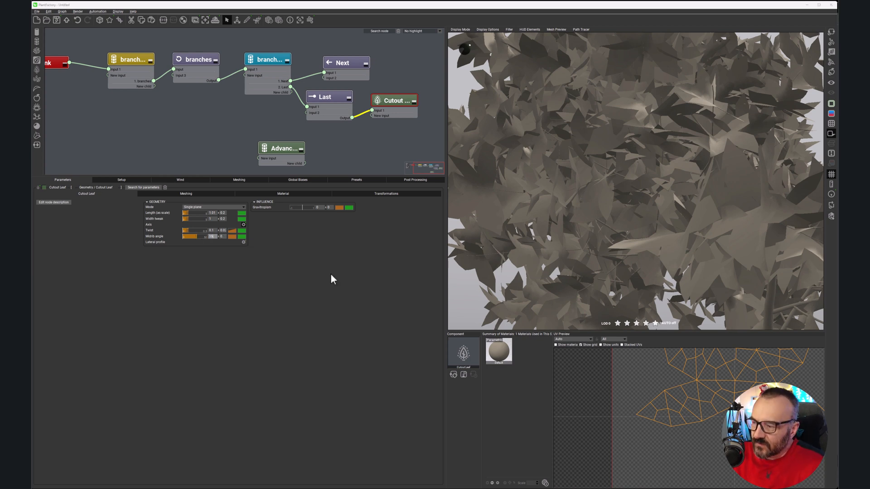
{"action": "left_click", "coordinate": [221, 237]}
{"action": "type", "text": "3"}
{"action": "key", "text": "Return"}
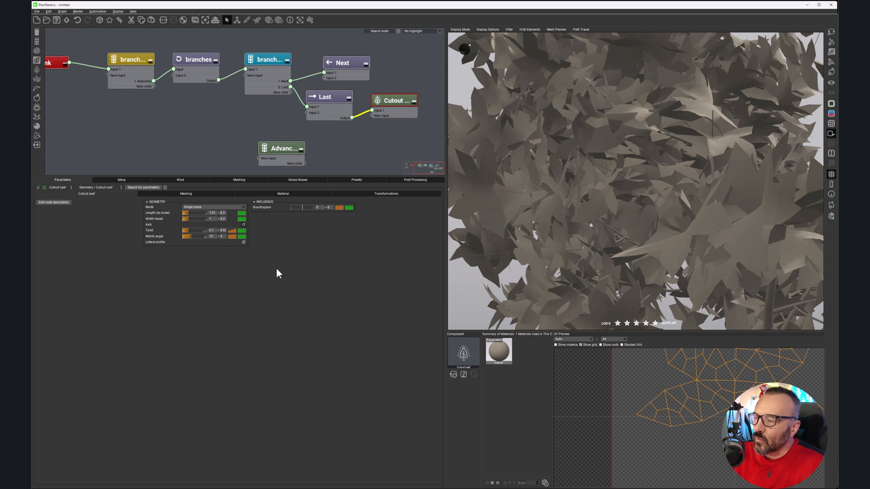
Step: Add a central keypoint to the leaf's lateral profile, raise it to about 0.15 and accept the curve
{"action": "left_click", "coordinate": [243, 242]}
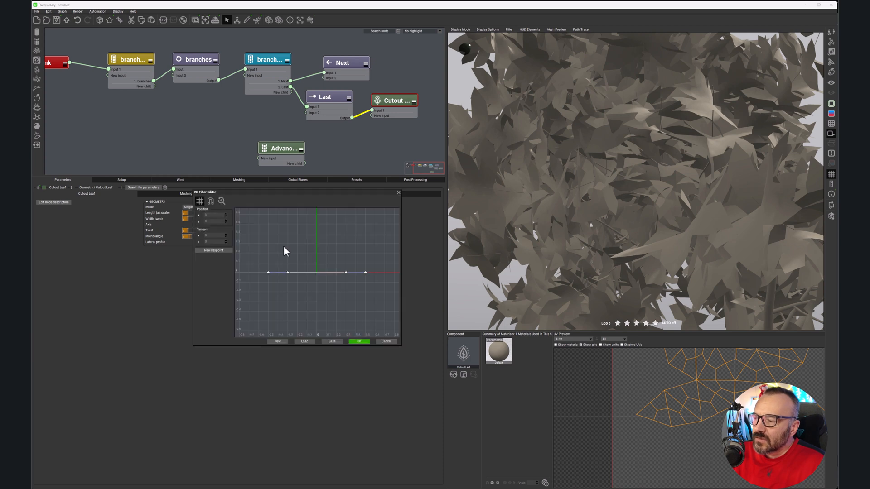
{"action": "left_click", "coordinate": [317, 272]}
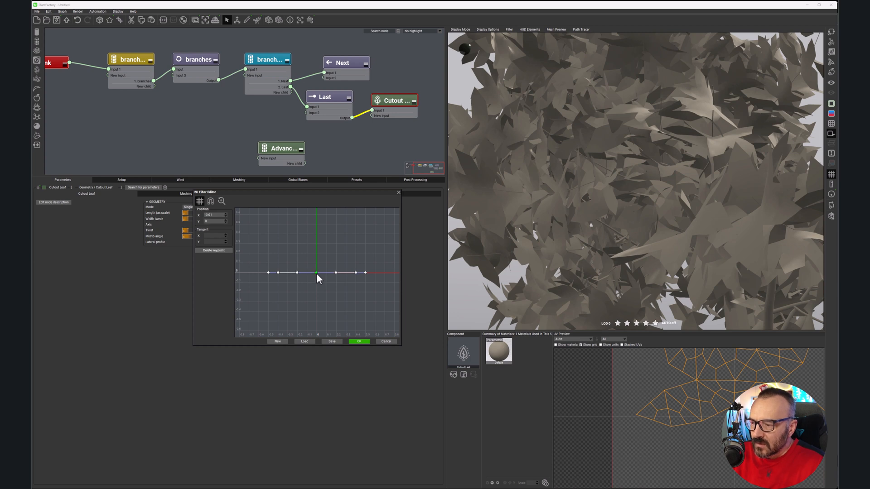
{"action": "left_click_drag", "start_coordinate": [317, 271], "coordinate": [317, 259]}
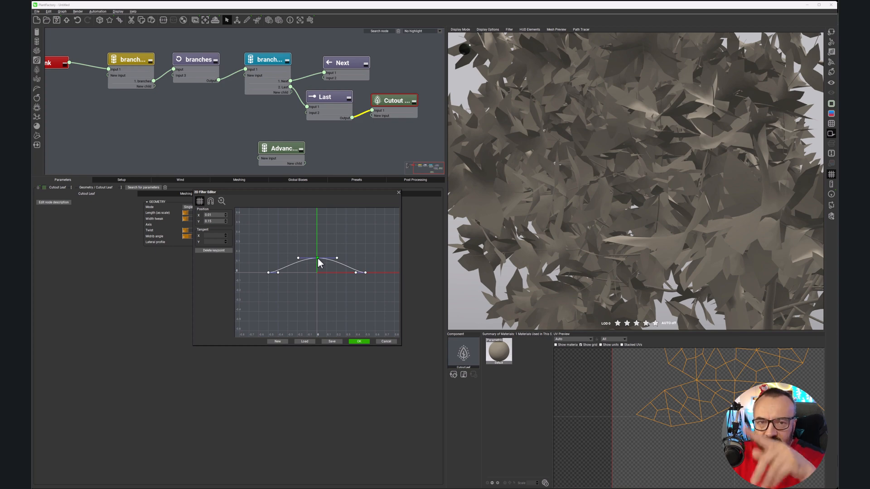
{"action": "mouse_move", "coordinate": [610, 216]}
{"action": "right_mouse_down"}
{"action": "mouse_move", "coordinate": [577, 202]}
{"action": "mouse_move", "coordinate": [601, 221]}
{"action": "right_mouse_up"}
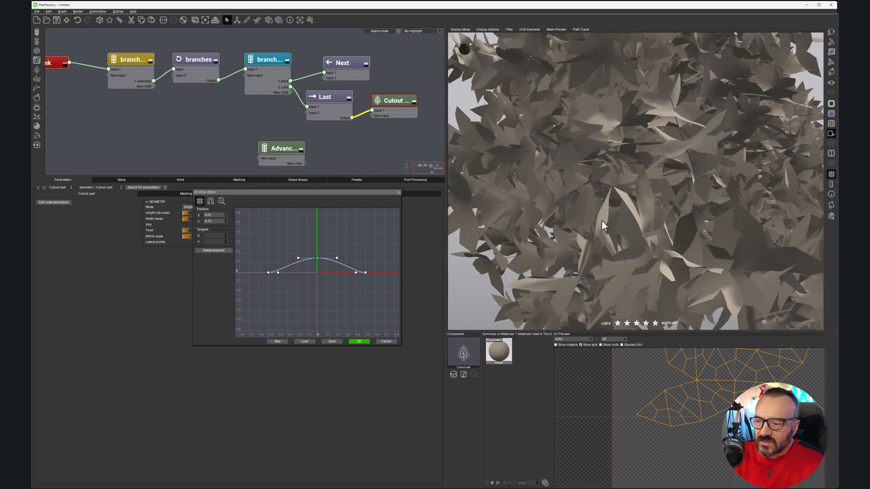
{"action": "left_click", "coordinate": [359, 341]}
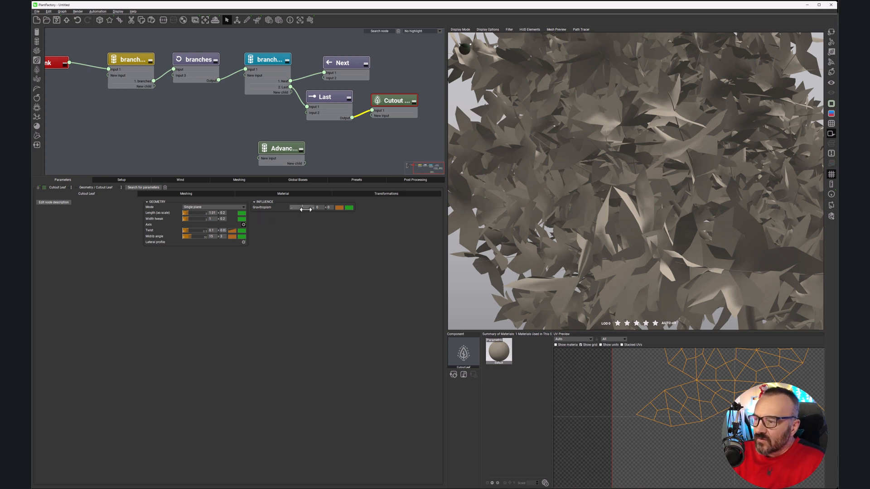
Step: Set the Cutout Leaf's gravitropism to 0.9 with a variation of 0.2 and inspect the whole tree
{"action": "scroll", "coordinate": [605, 188], "scroll_direction": "down", "scroll_amount": 6}
{"action": "left_click_drag", "start_coordinate": [605, 190], "coordinate": [617, 207]}
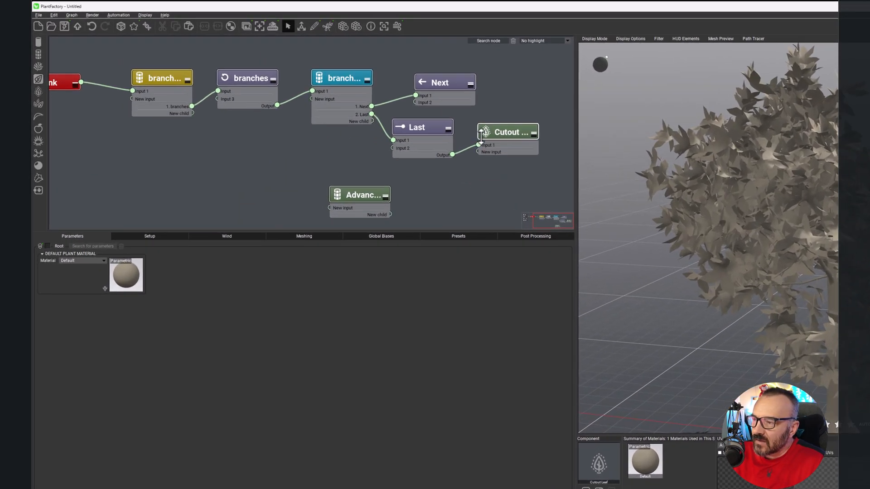
{"action": "left_click", "coordinate": [498, 130]}
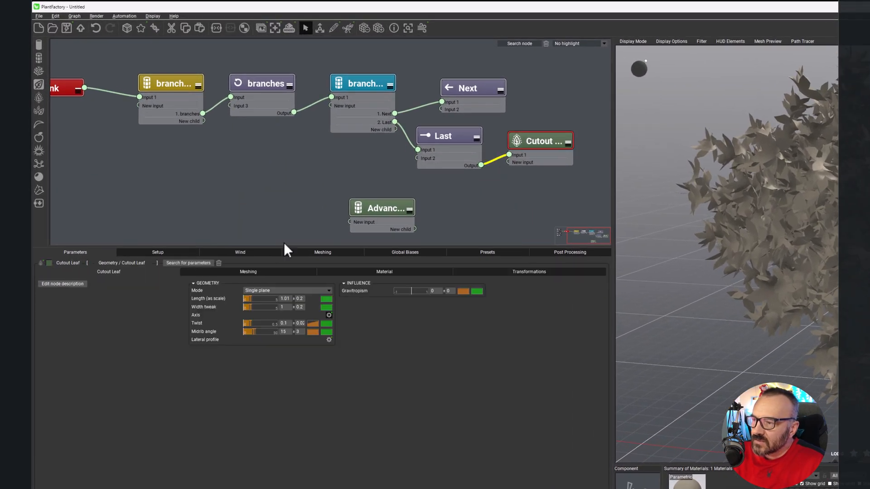
{"action": "left_click_drag", "start_coordinate": [425, 291], "coordinate": [439, 291]}
{"action": "double_click", "coordinate": [455, 291]}
{"action": "type", "text": "0.2"}
{"action": "key", "text": "Return"}
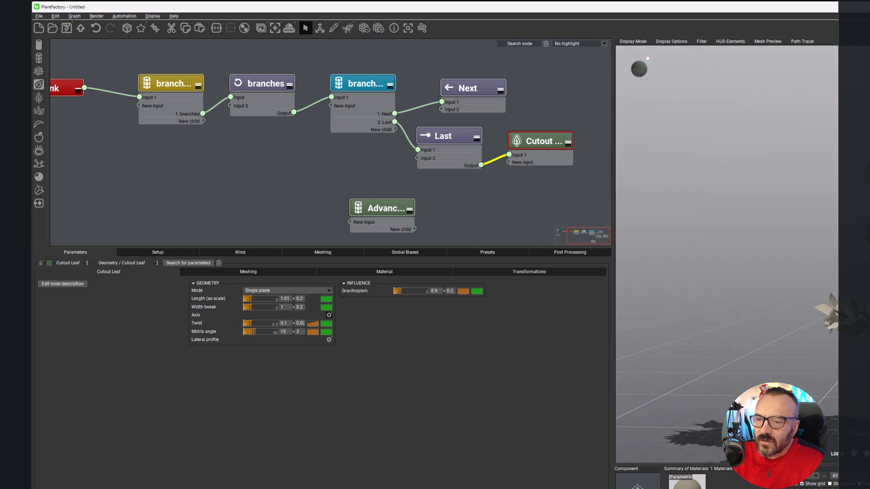
{"action": "mouse_move", "coordinate": [724, 253]}
{"action": "right_mouse_down"}
{"action": "mouse_move", "coordinate": [748, 235]}
{"action": "mouse_move", "coordinate": [752, 218]}
{"action": "mouse_move", "coordinate": [743, 263]}
{"action": "right_mouse_up"}
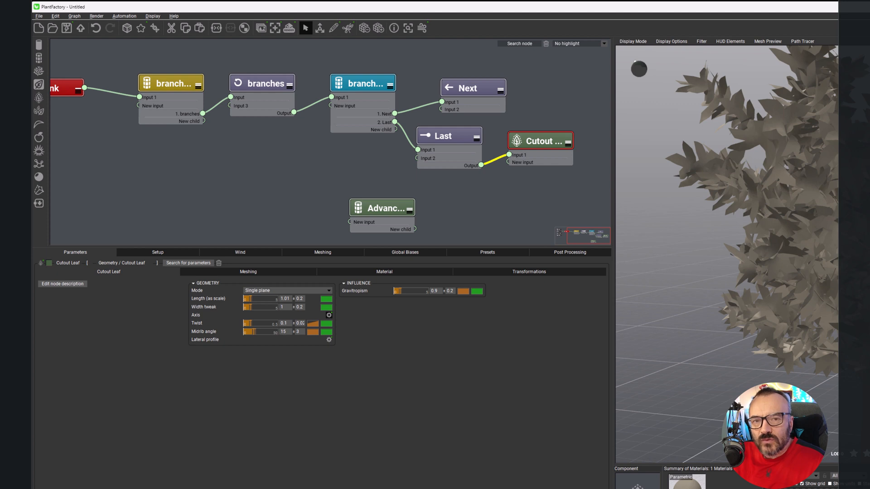
Step: Set the distribution number for the branches 1 node's Last output to 10, after trying 6
{"action": "left_click", "coordinate": [358, 84]}
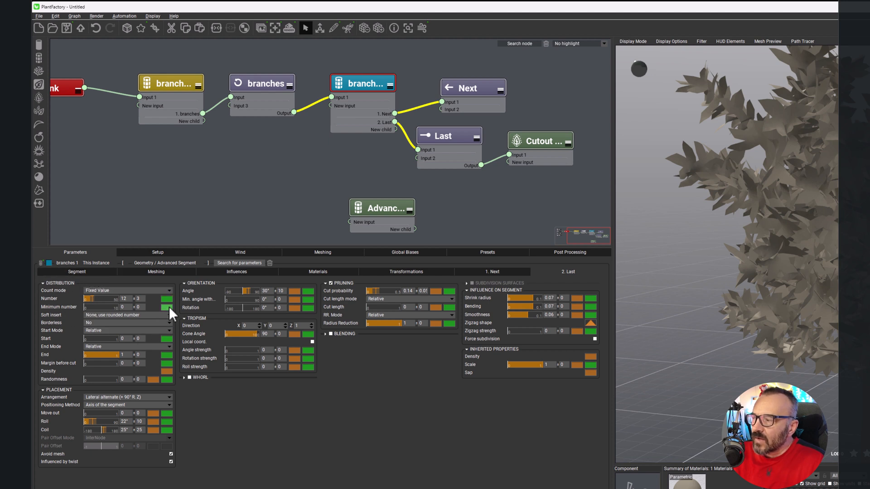
{"action": "left_click", "coordinate": [131, 299]}
{"action": "type", "text": "6"}
{"action": "key", "text": "Return"}
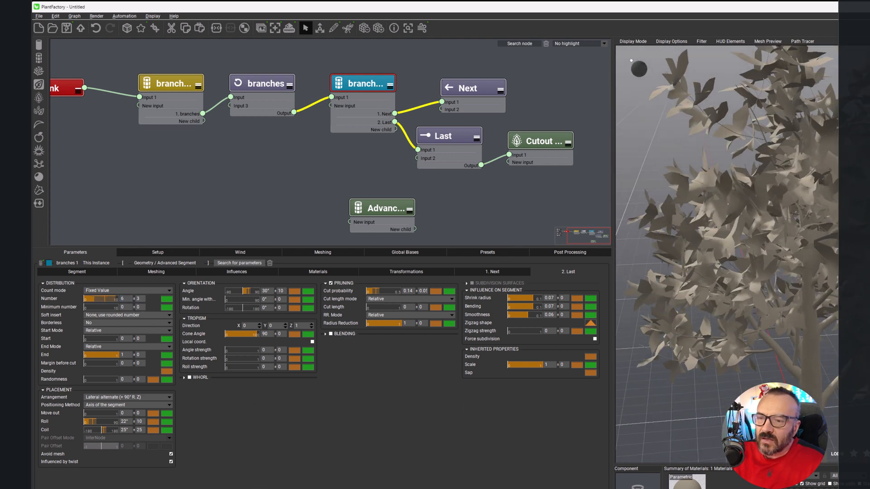
{"action": "left_click", "coordinate": [131, 299]}
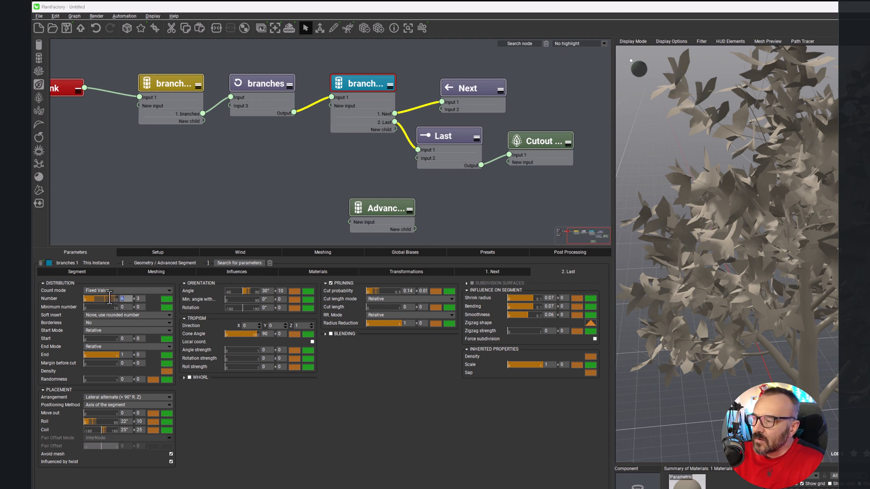
{"action": "type", "text": "10"}
{"action": "key", "text": "Return"}
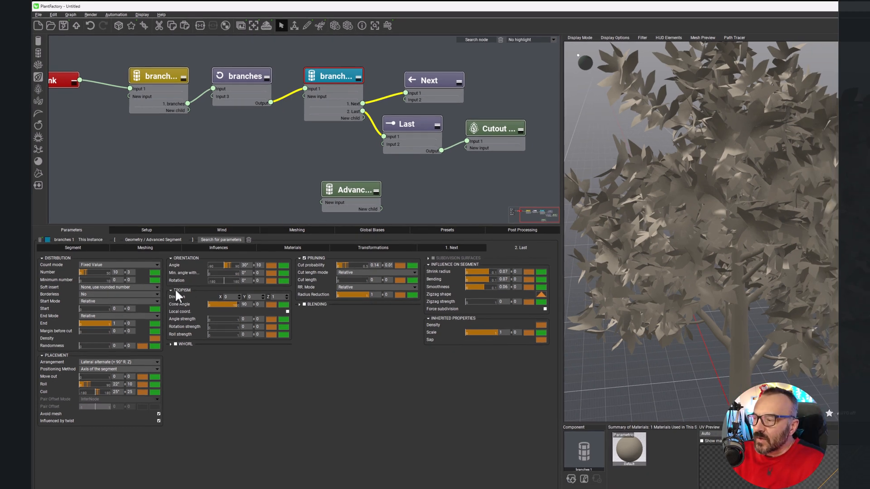
Step: Lower the tropism cone angle of the branches 1 node's Last output to about 84.8 and turn off its pruning
{"action": "mouse_move", "coordinate": [237, 304]}
{"action": "left_mouse_down"}
{"action": "mouse_move", "coordinate": [213, 305]}
{"action": "mouse_move", "coordinate": [235, 305]}
{"action": "left_mouse_up"}
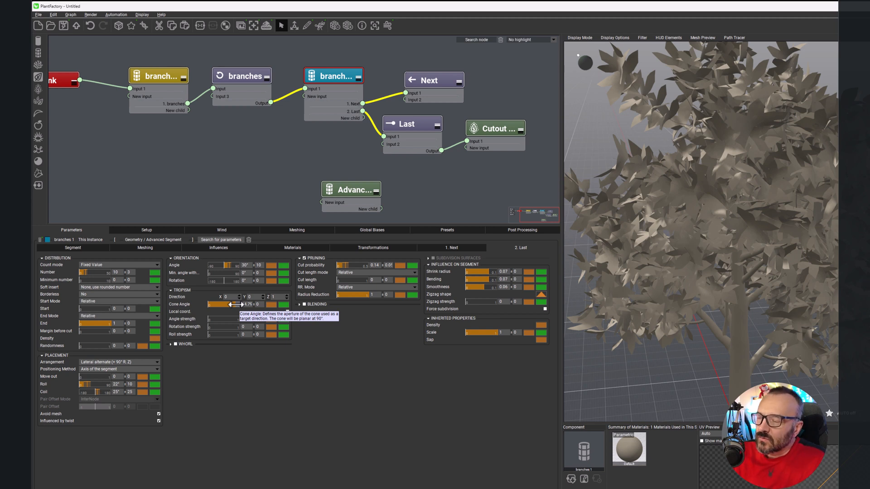
{"action": "left_click_drag", "start_coordinate": [236, 305], "coordinate": [362, 95]}
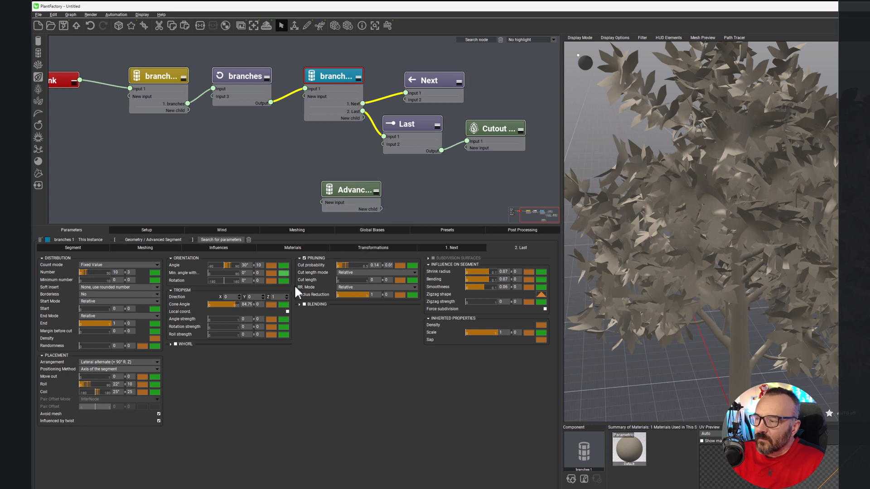
{"action": "left_click", "coordinate": [304, 258]}
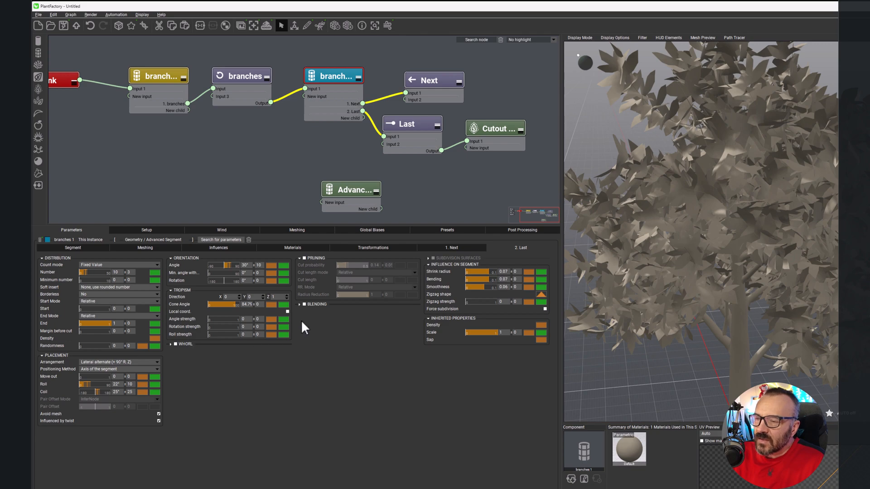
{"action": "right_click_drag", "start_coordinate": [739, 235], "coordinate": [738, 264]}
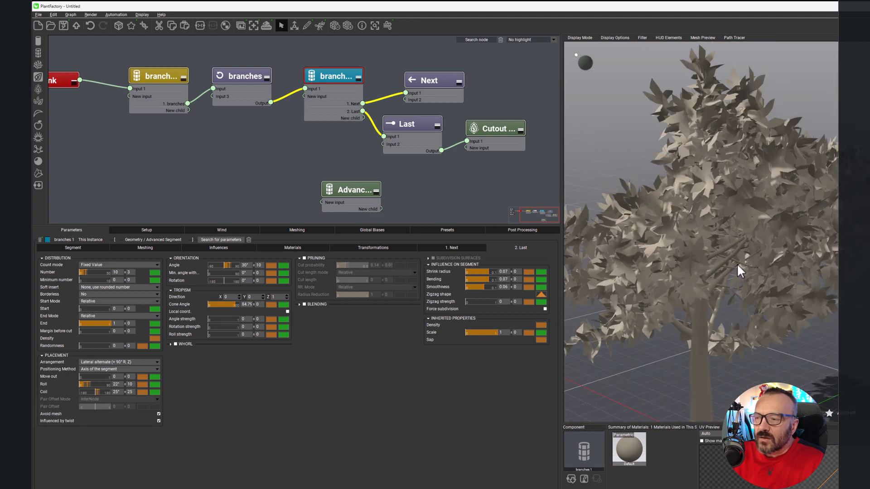
Step: Move the Advanced segment node beneath the Cutout Leaf, delete the Cutout Leaf's connection and link the Last node's output to the Advanced segment instead
{"action": "left_click_drag", "start_coordinate": [354, 192], "coordinate": [506, 176]}
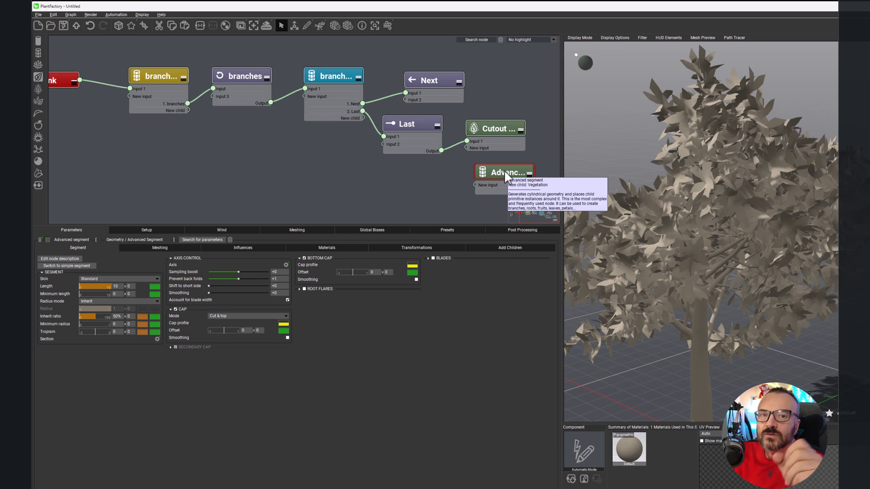
{"action": "left_click", "coordinate": [457, 145]}
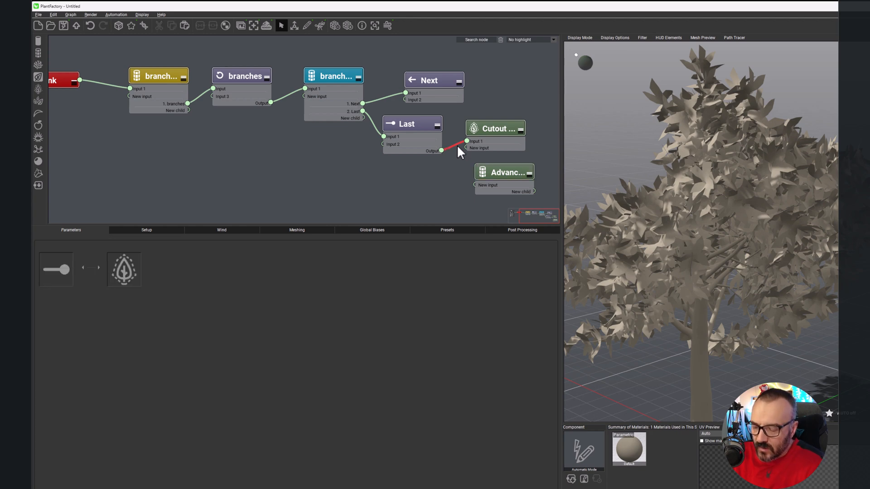
{"action": "key", "text": "Delete"}
{"action": "left_click_drag", "start_coordinate": [442, 150], "coordinate": [498, 157]}
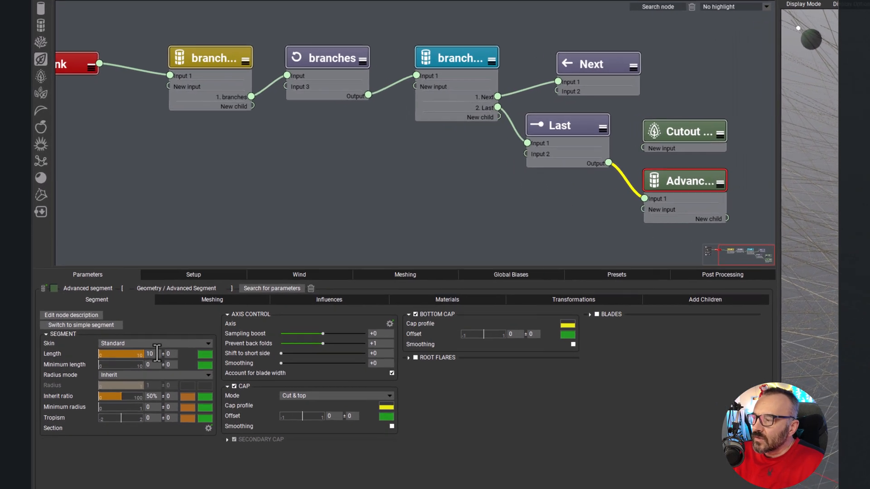
Step: Set the Advanced segment's length to 0.1 with a variation of 0.02, after trying 1
{"action": "double_click", "coordinate": [157, 353]}
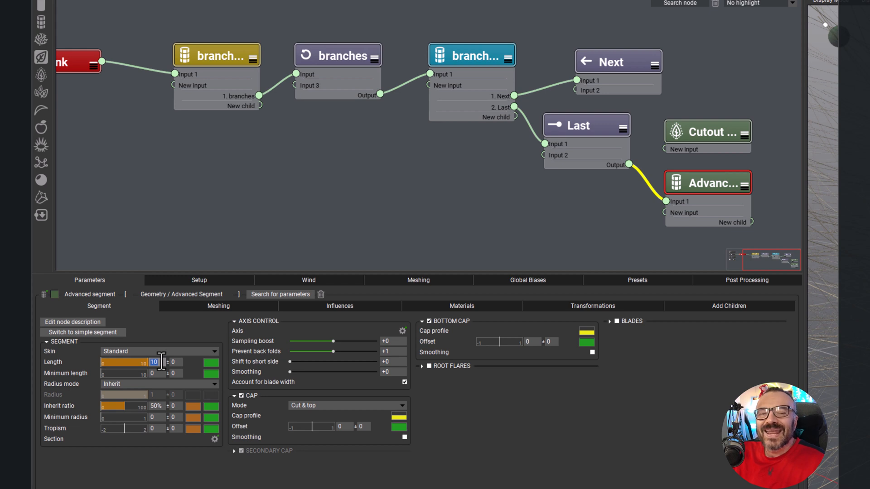
{"action": "type", "text": "1"}
{"action": "key", "text": "Return"}
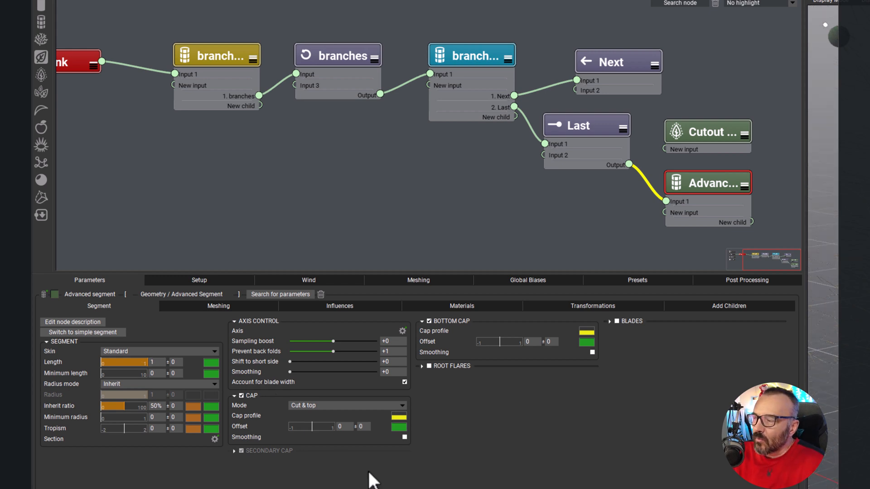
{"action": "double_click", "coordinate": [157, 362]}
{"action": "type", "text": "0.1"}
{"action": "key", "text": "Return"}
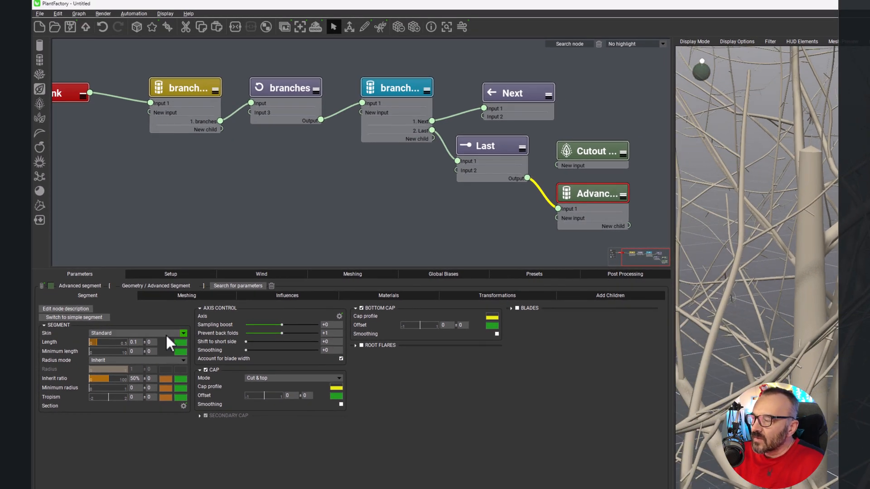
{"action": "left_click", "coordinate": [155, 343]}
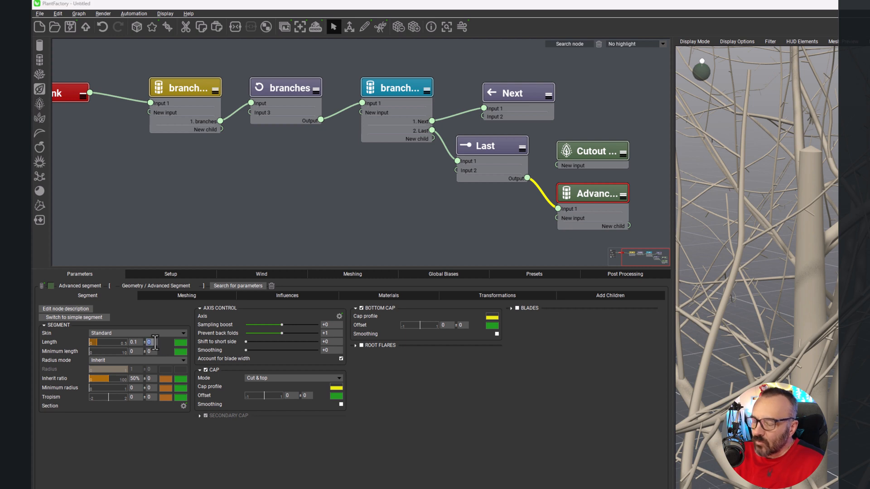
{"action": "type", "text": "0.02"}
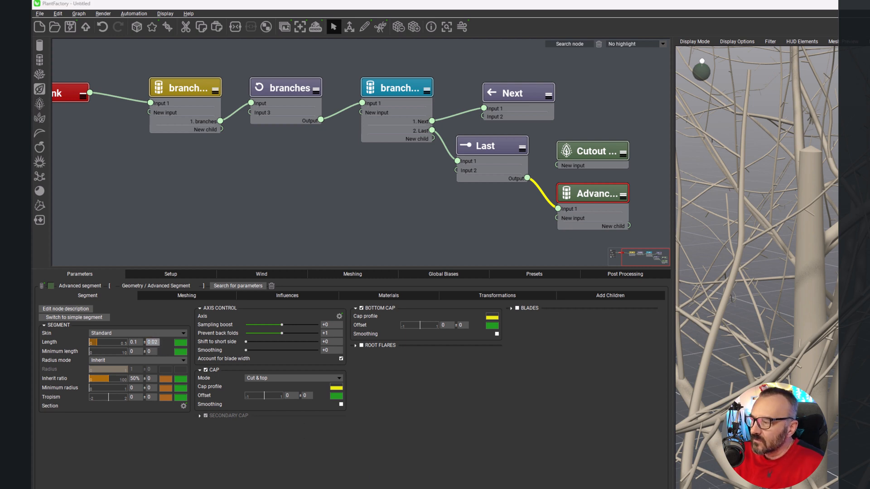
{"action": "key", "text": "Return"}
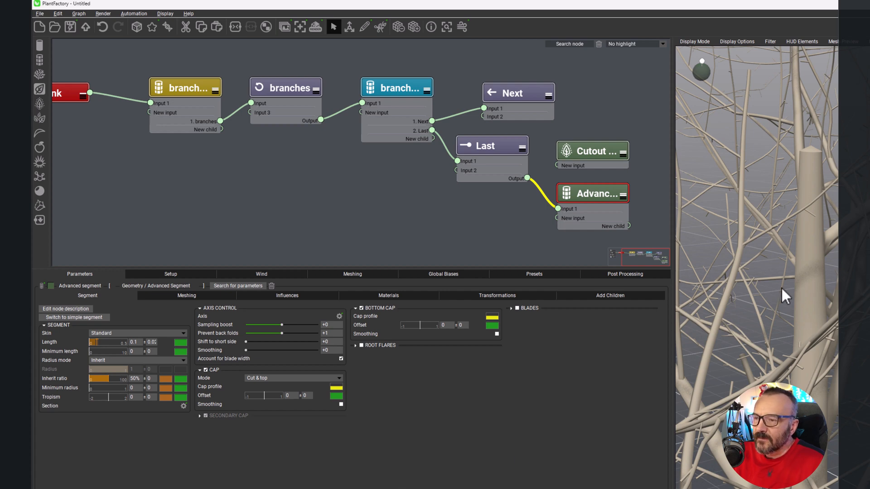
Step: Set the distribution start of the branches 1 node's Last output to about 0.31 with a variation of 0.05
{"action": "scroll", "coordinate": [853, 230], "scroll_direction": "up", "scroll_amount": 5}
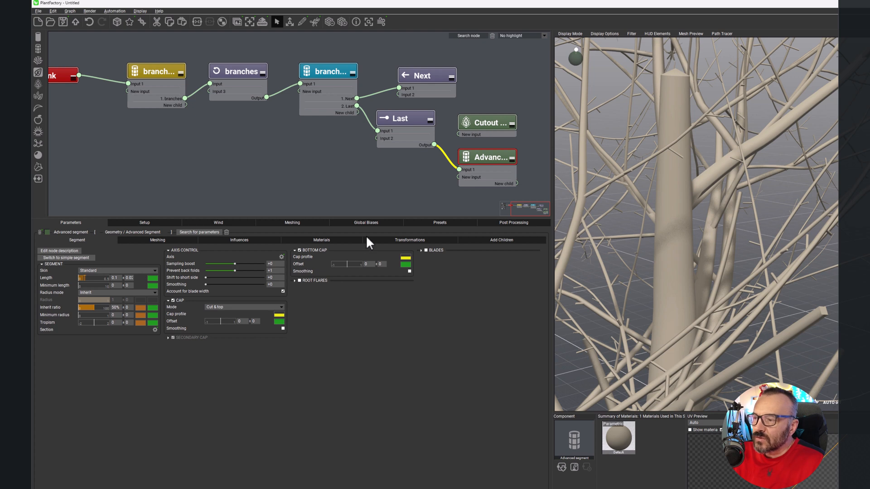
{"action": "left_click", "coordinate": [334, 70]}
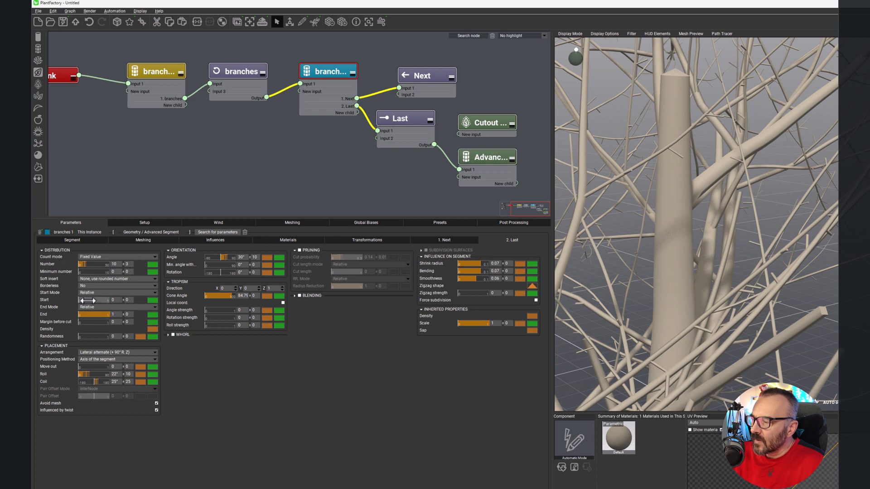
{"action": "left_click_drag", "start_coordinate": [89, 300], "coordinate": [94, 300]}
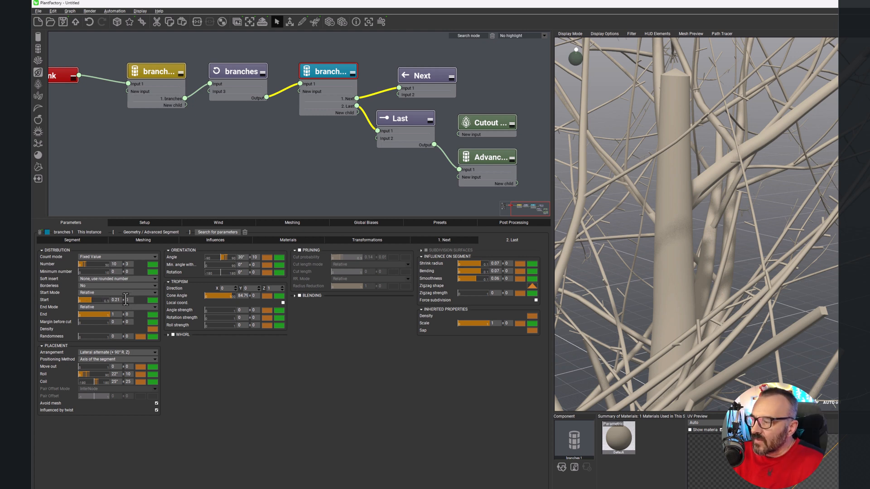
{"action": "left_click", "coordinate": [126, 300]}
{"action": "type", "text": "0.05"}
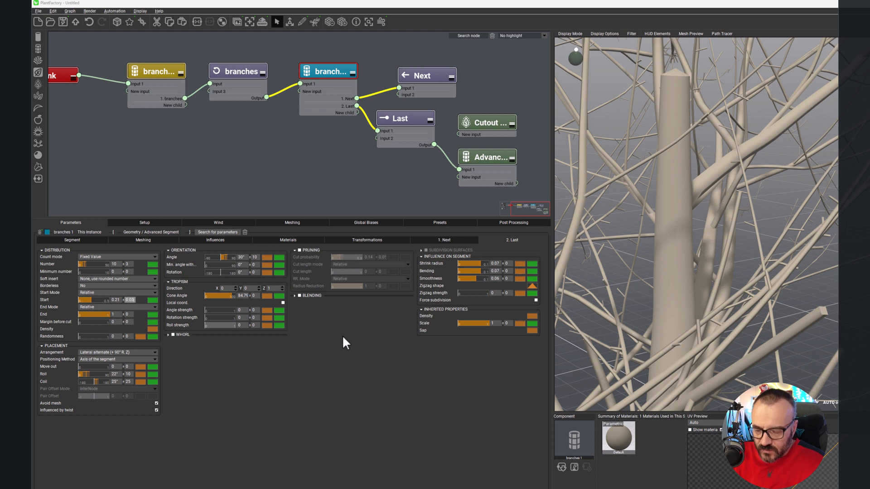
{"action": "left_click", "coordinate": [335, 339]}
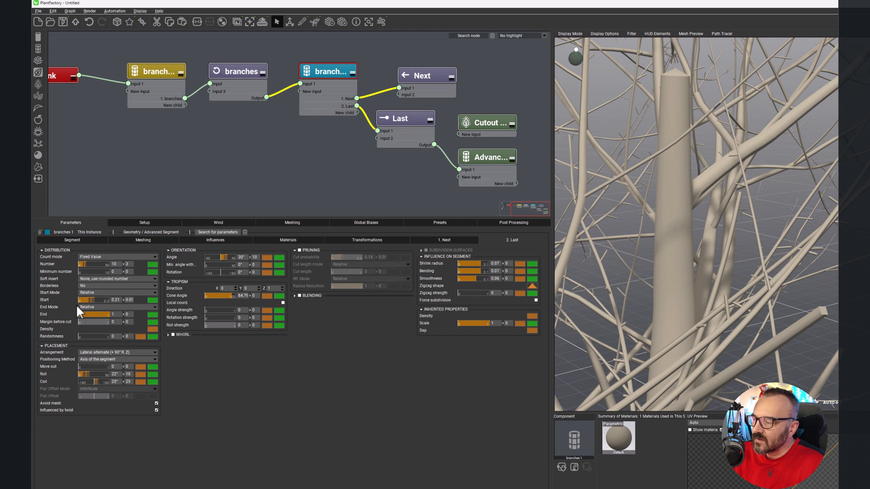
Step: Set the placement roll of the Last output to 35° with a variation of 35
{"action": "left_click", "coordinate": [117, 375]}
{"action": "type", "text": "35"}
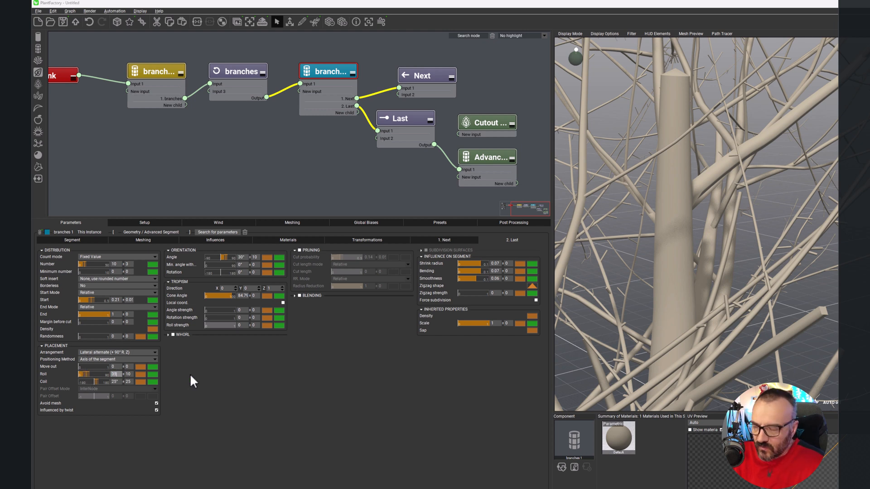
{"action": "key", "text": "Return"}
{"action": "left_click", "coordinate": [129, 374]}
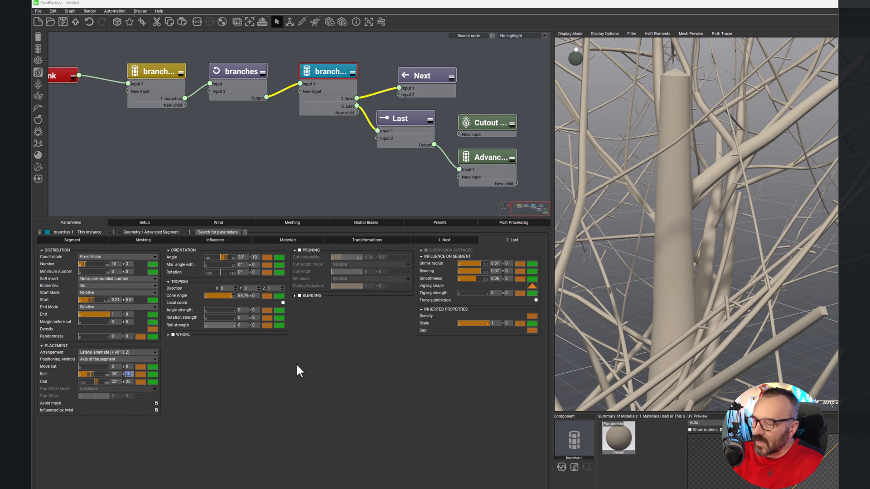
{"action": "type", "text": "35"}
{"action": "key", "text": "Return"}
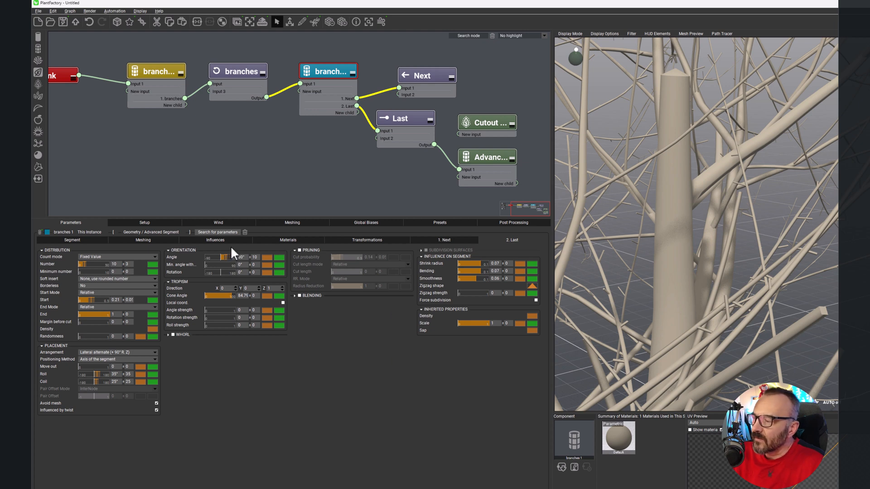
Step: Set the Last output's tropism cone angle to 60 with a variation of 10, and turn its pruning back on
{"action": "mouse_move", "coordinate": [233, 295]}
{"action": "left_mouse_down"}
{"action": "mouse_move", "coordinate": [242, 295]}
{"action": "mouse_move", "coordinate": [216, 294]}
{"action": "mouse_move", "coordinate": [233, 293]}
{"action": "left_mouse_up"}
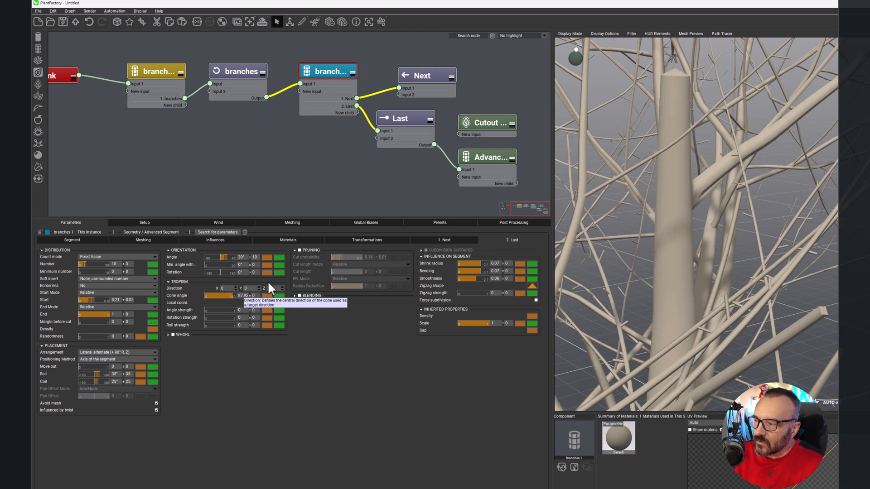
{"action": "left_click", "coordinate": [248, 295]}
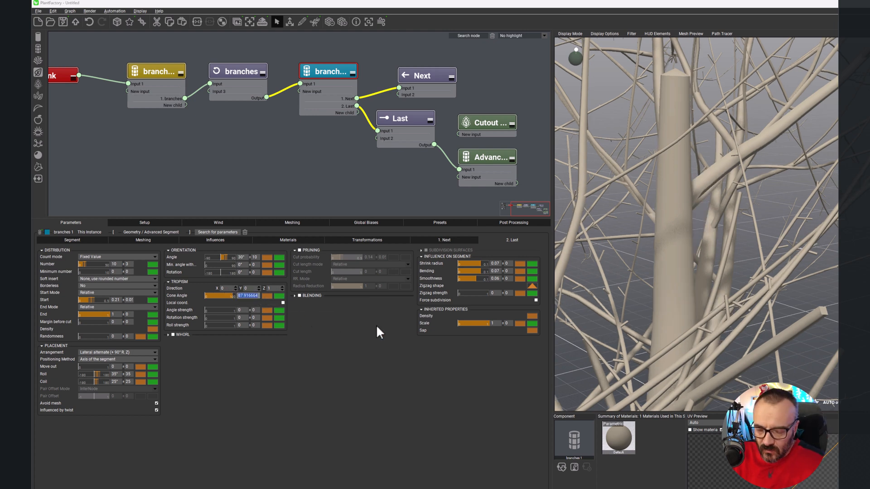
{"action": "type", "text": "60"}
{"action": "left_click", "coordinate": [256, 295]}
{"action": "type", "text": "10"}
{"action": "key", "text": "Return"}
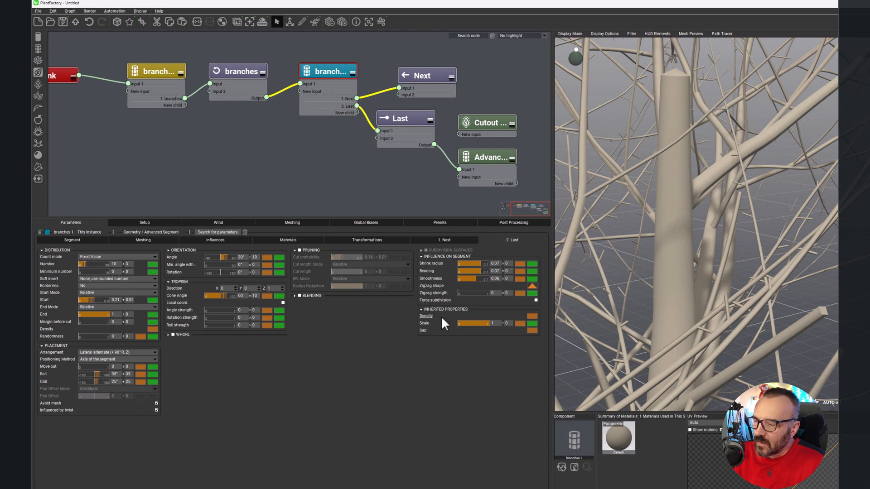
{"action": "left_click", "coordinate": [299, 250]}
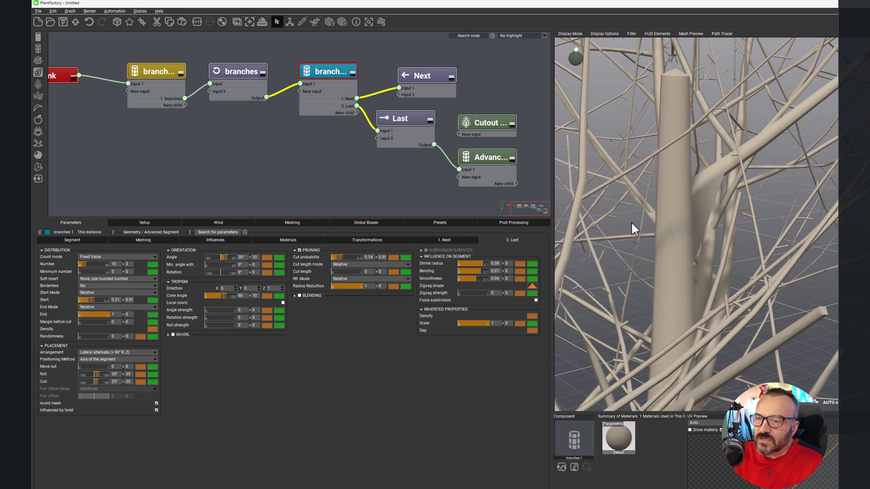
{"action": "scroll", "coordinate": [766, 226], "scroll_direction": "down", "scroll_amount": 5}
{"action": "right_click_drag", "start_coordinate": [748, 219], "coordinate": [764, 212]}
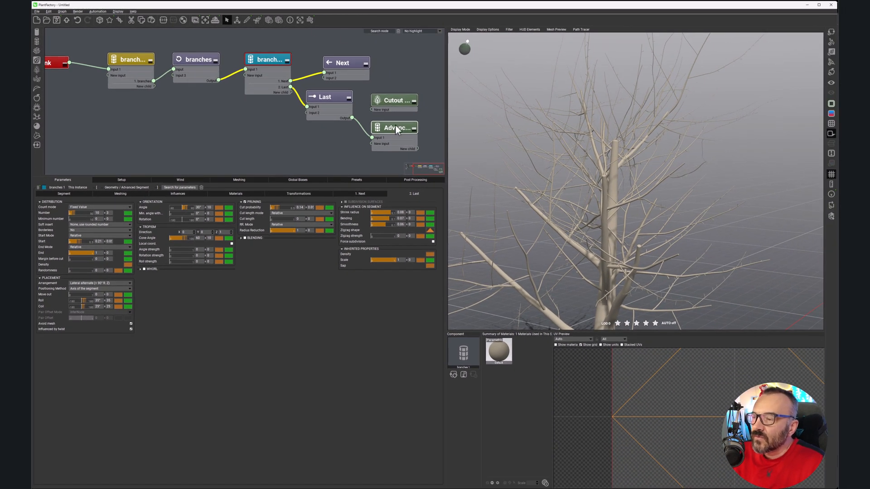
Step: Rename the Advanced segment node "leaf" and change its node color to purple
{"action": "left_click", "coordinate": [396, 128]}
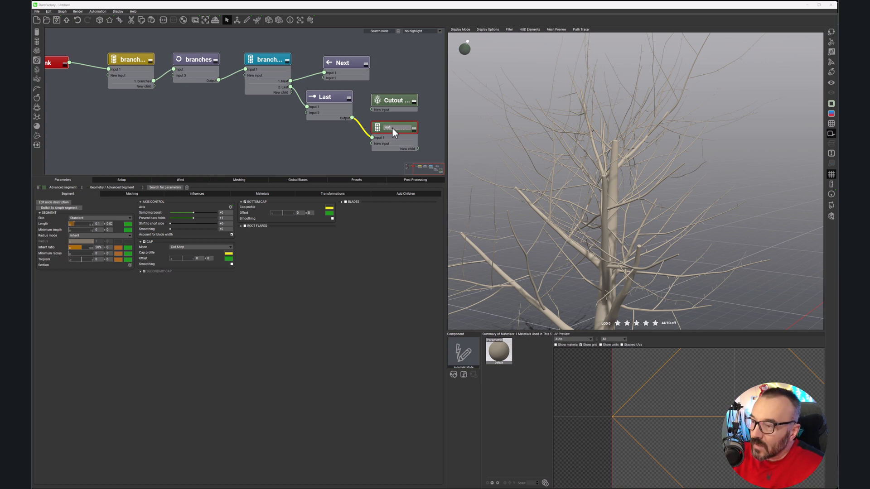
{"action": "key", "text": "Return"}
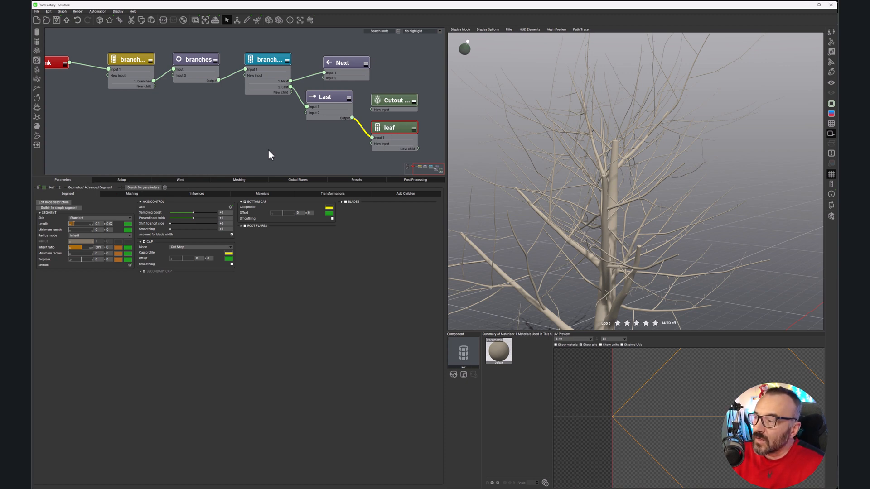
{"action": "left_click", "coordinate": [44, 187]}
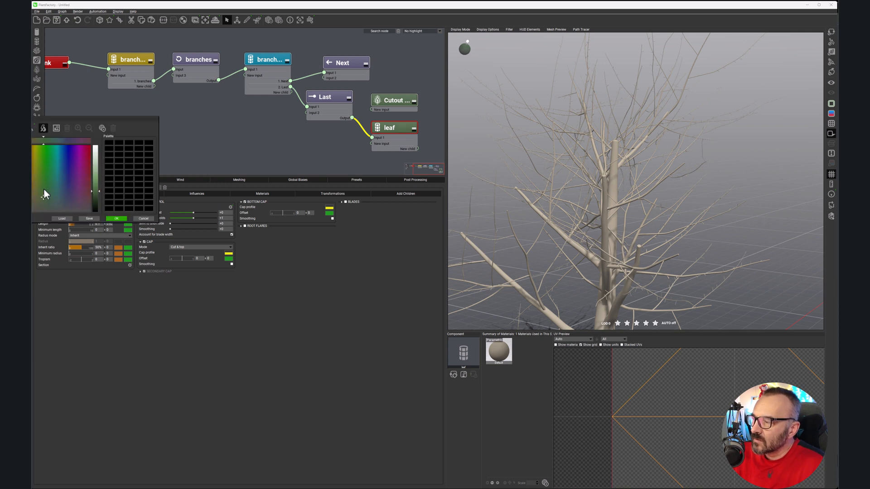
{"action": "left_click", "coordinate": [74, 178]}
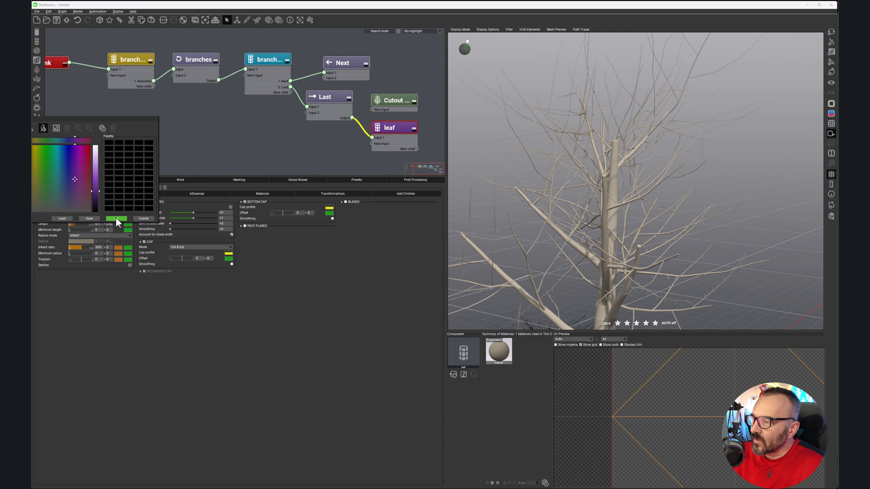
{"action": "left_click", "coordinate": [117, 218]}
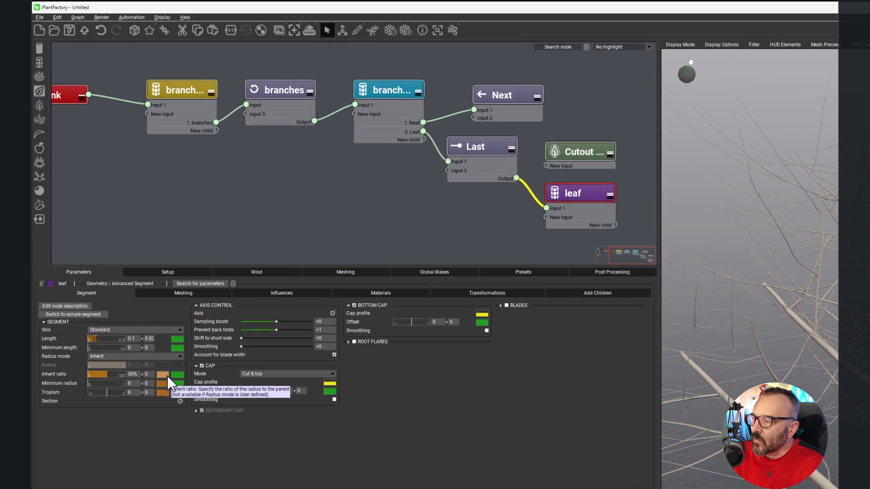
Step: Shape the leaf segment's inherit ratio curve to fall linearly to about 0.08 at its end, and accept it
{"action": "left_click", "coordinate": [164, 375]}
{"action": "left_click_drag", "start_coordinate": [367, 284], "coordinate": [366, 468]}
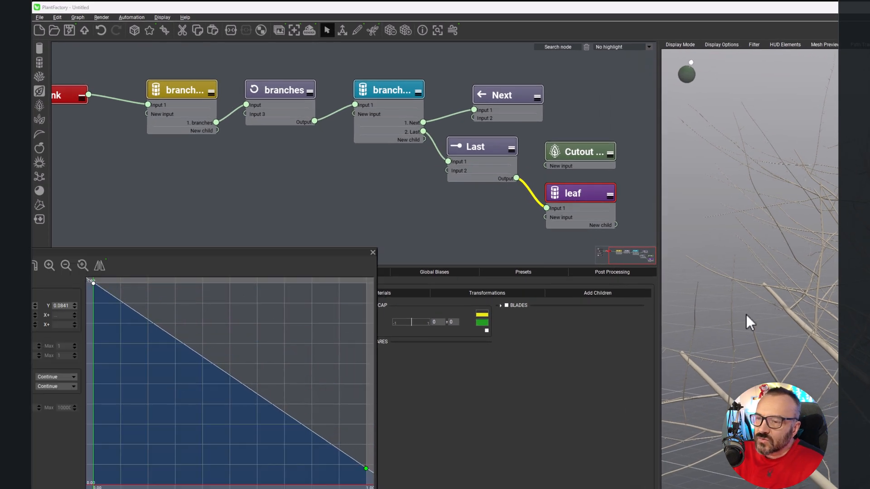
{"action": "scroll", "coordinate": [750, 269], "scroll_direction": "up", "scroll_amount": 5}
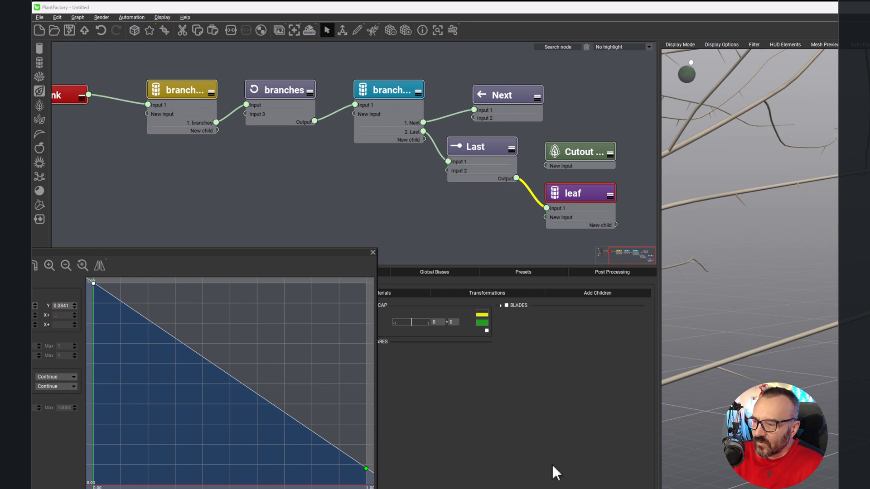
{"action": "left_click", "coordinate": [358, 488]}
Step: Enable blades on the leaf segment and show their parameters
{"action": "right_click_drag", "start_coordinate": [771, 353], "coordinate": [743, 332]}
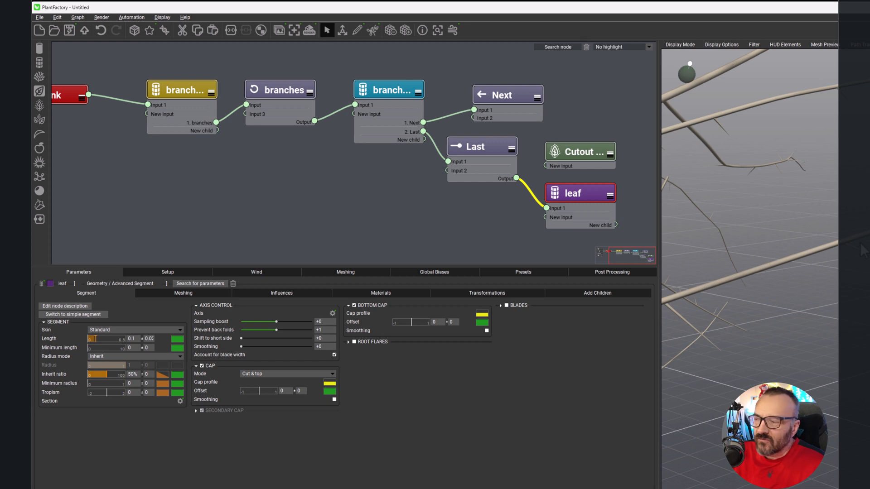
{"action": "left_click", "coordinate": [501, 305]}
{"action": "left_click", "coordinate": [507, 305]}
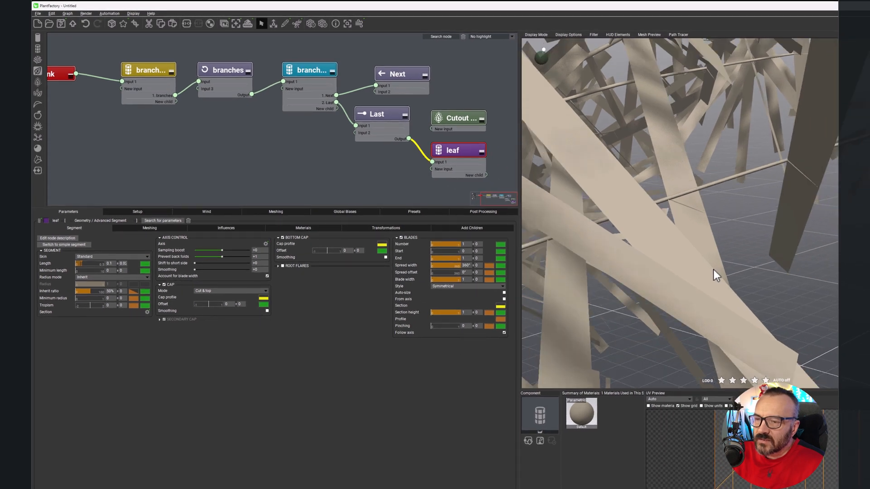
Step: Set the leaf segment's blade width to 0.1
{"action": "scroll", "coordinate": [776, 294], "scroll_direction": "down", "scroll_amount": 2}
{"action": "scroll", "coordinate": [776, 294], "scroll_direction": "up", "scroll_amount": 1}
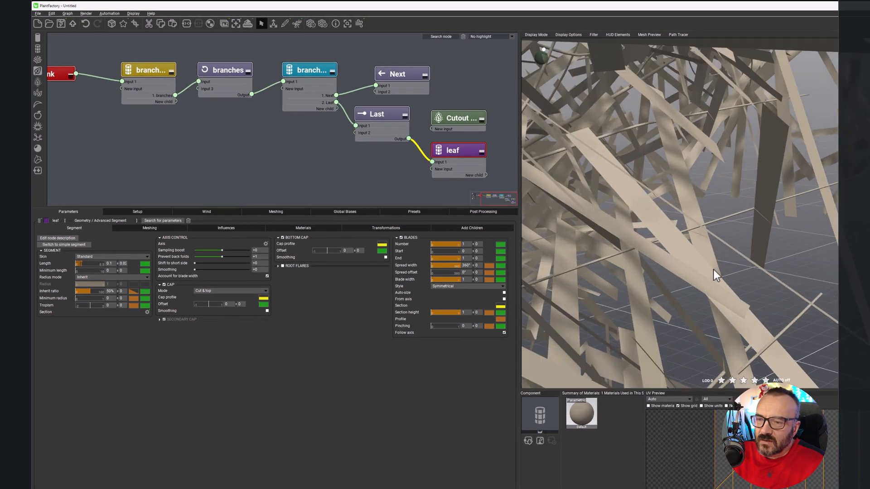
{"action": "left_click_drag", "start_coordinate": [720, 266], "coordinate": [676, 282]}
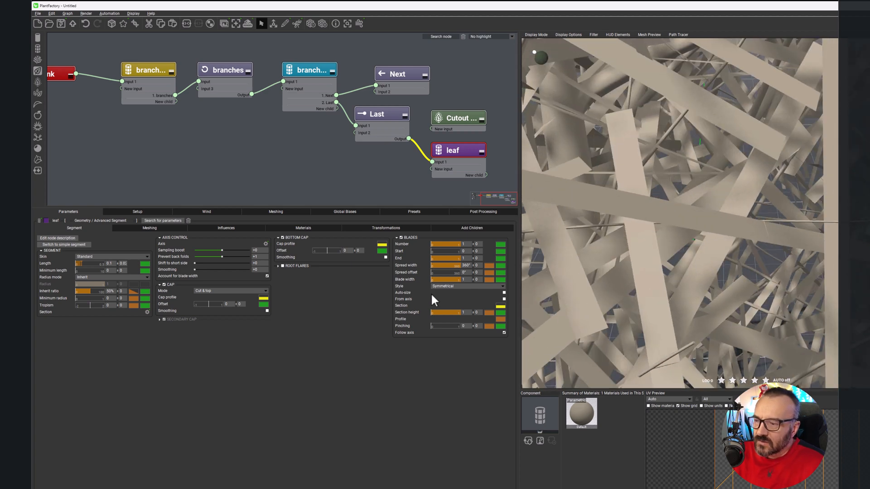
{"action": "mouse_move", "coordinate": [456, 279]}
{"action": "left_mouse_down"}
{"action": "mouse_move", "coordinate": [429, 268]}
{"action": "mouse_move", "coordinate": [451, 267]}
{"action": "left_mouse_up"}
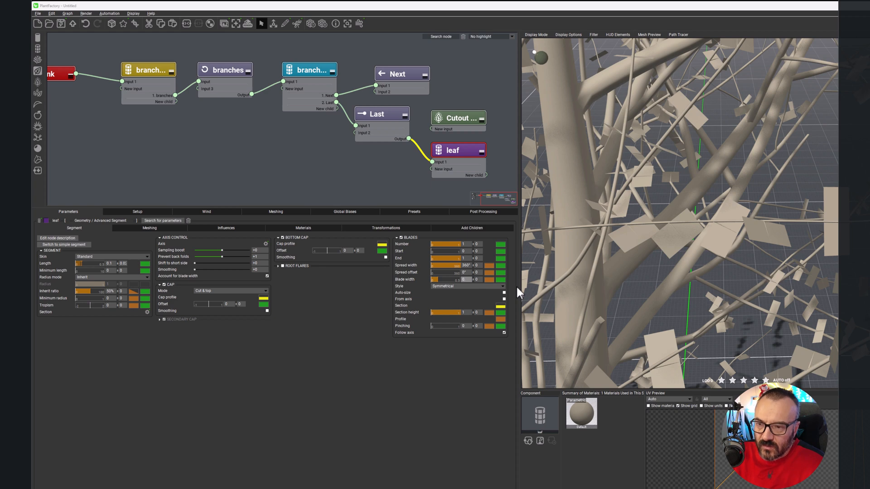
{"action": "type", "text": "0.1"}
{"action": "left_click", "coordinate": [412, 374]}
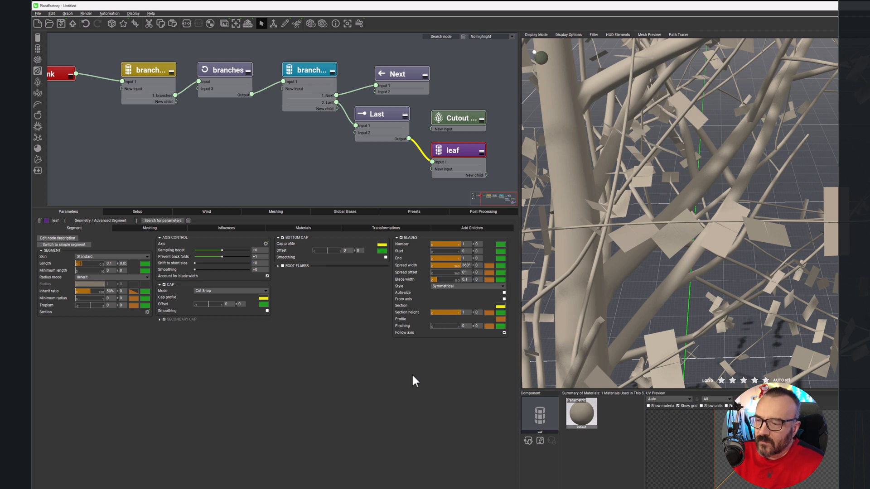
Step: Shape the blade width profile into a peak by adding a midpoint and lowering both ends to about 0.1
{"action": "right_click_drag", "start_coordinate": [794, 255], "coordinate": [765, 220]}
{"action": "scroll", "coordinate": [767, 216], "scroll_direction": "up", "scroll_amount": 3}
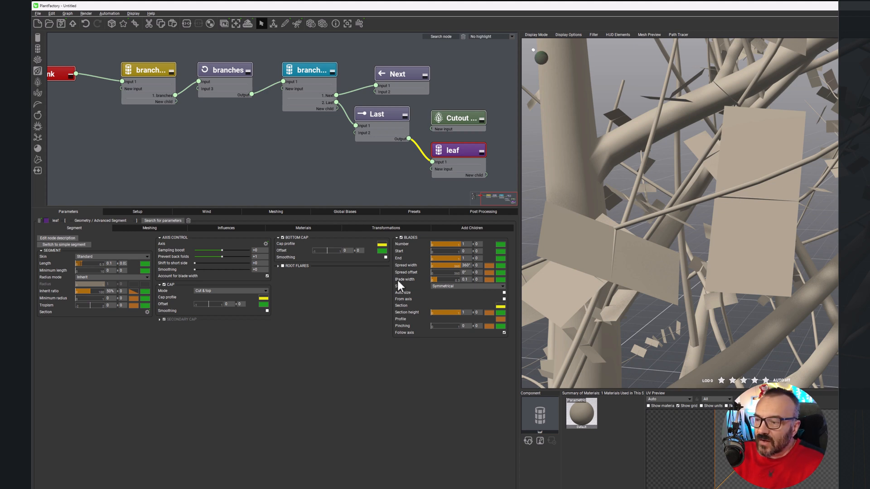
{"action": "left_click", "coordinate": [490, 280]}
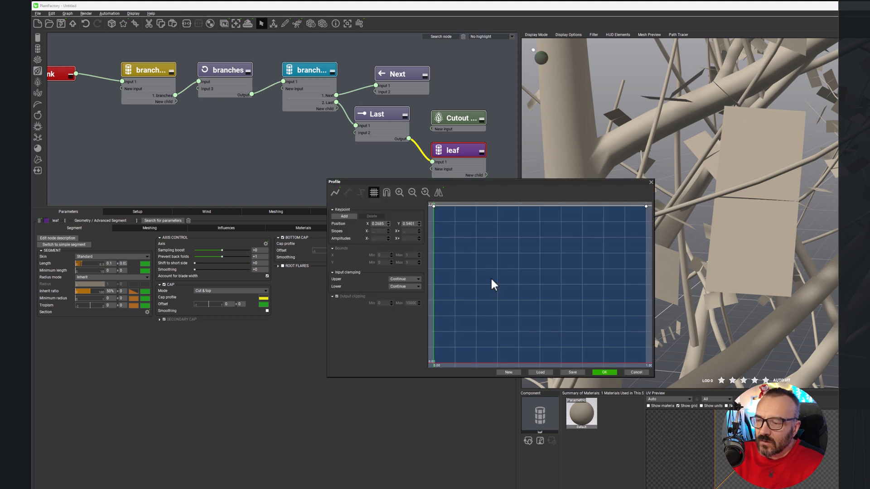
{"action": "left_click", "coordinate": [529, 205]}
{"action": "left_click_drag", "start_coordinate": [433, 206], "coordinate": [424, 348]}
{"action": "left_click_drag", "start_coordinate": [646, 206], "coordinate": [647, 345]}
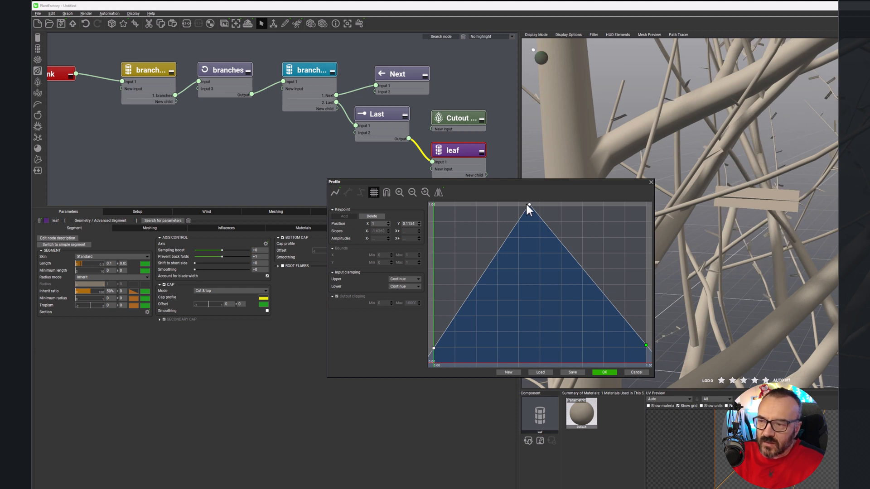
Step: Lower the blade width profile's peak to about 0.65 and its ends to about 0.04, and raise a shoulder on its rising side
{"action": "left_click", "coordinate": [532, 240]}
{"action": "left_click_drag", "start_coordinate": [529, 205], "coordinate": [537, 263]}
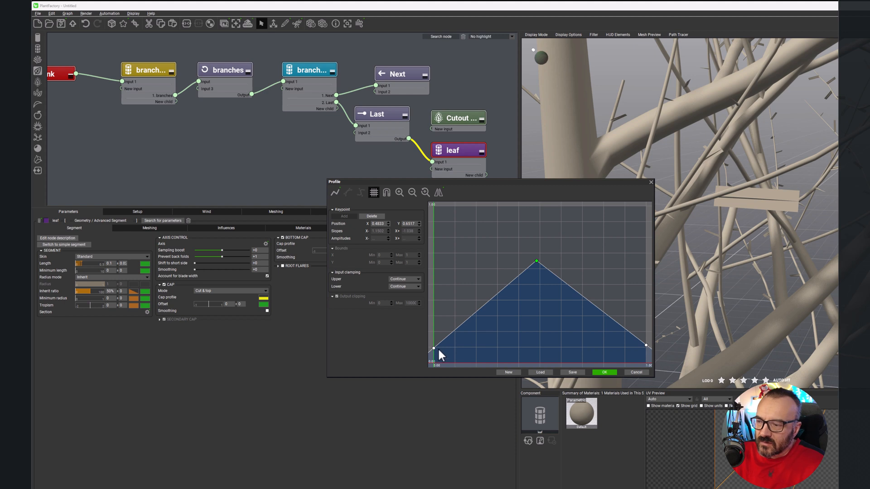
{"action": "left_click_drag", "start_coordinate": [434, 348], "coordinate": [435, 357]}
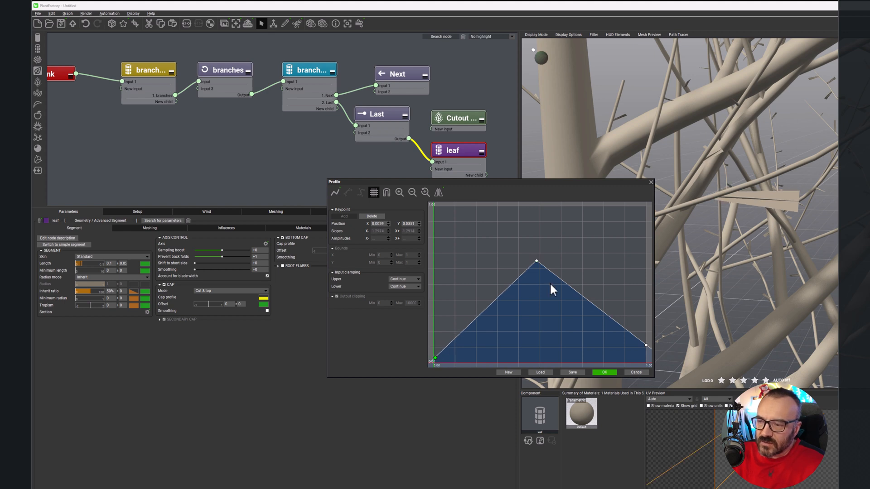
{"action": "left_click", "coordinate": [534, 260]}
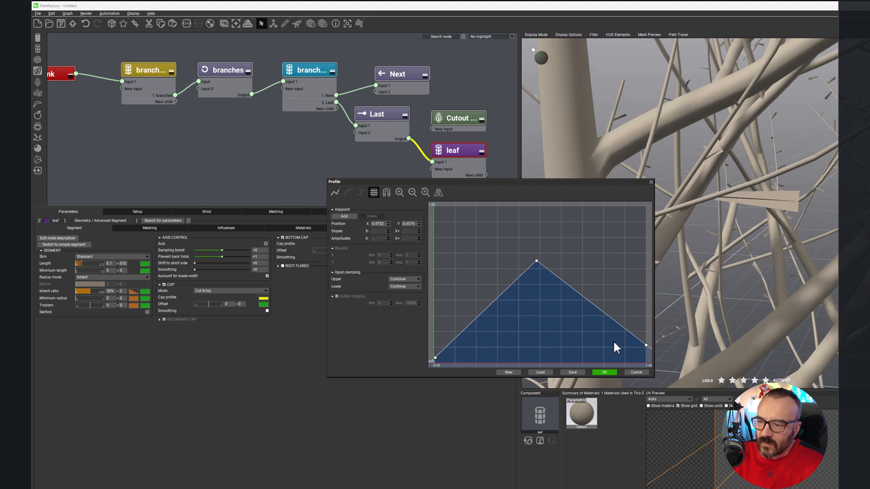
{"action": "left_click_drag", "start_coordinate": [646, 346], "coordinate": [649, 356]}
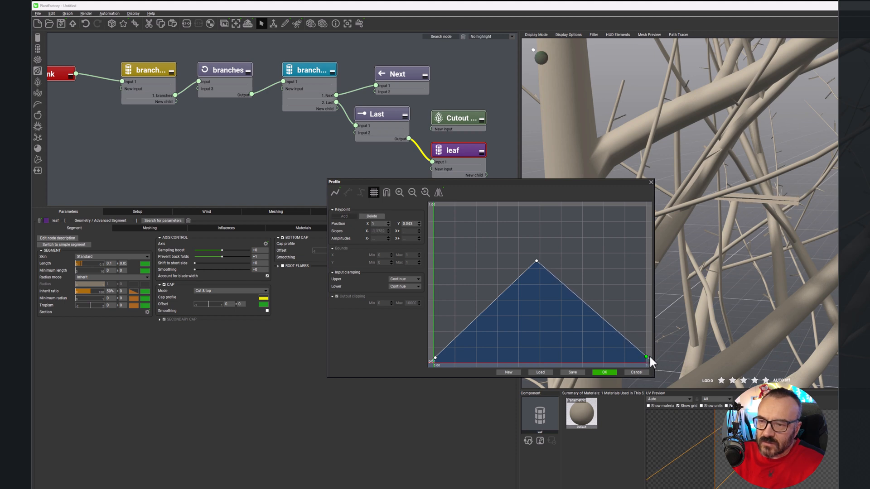
{"action": "left_click_drag", "start_coordinate": [497, 299], "coordinate": [476, 262]}
Step: Examine the shape and size of the leaf blades along the branches, up close and from a distance
{"action": "right_click_drag", "start_coordinate": [545, 231], "coordinate": [690, 178]}
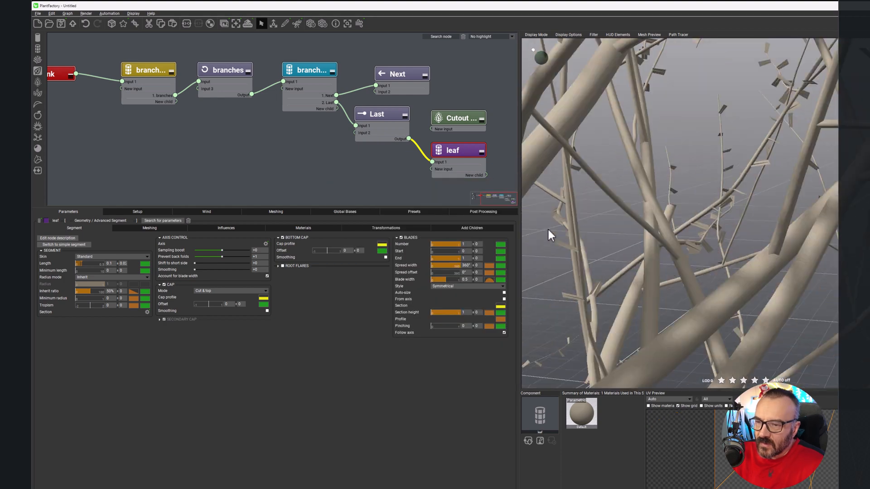
{"action": "scroll", "coordinate": [600, 317], "scroll_direction": "up", "scroll_amount": 4}
{"action": "scroll", "coordinate": [598, 315], "scroll_direction": "down", "scroll_amount": 5}
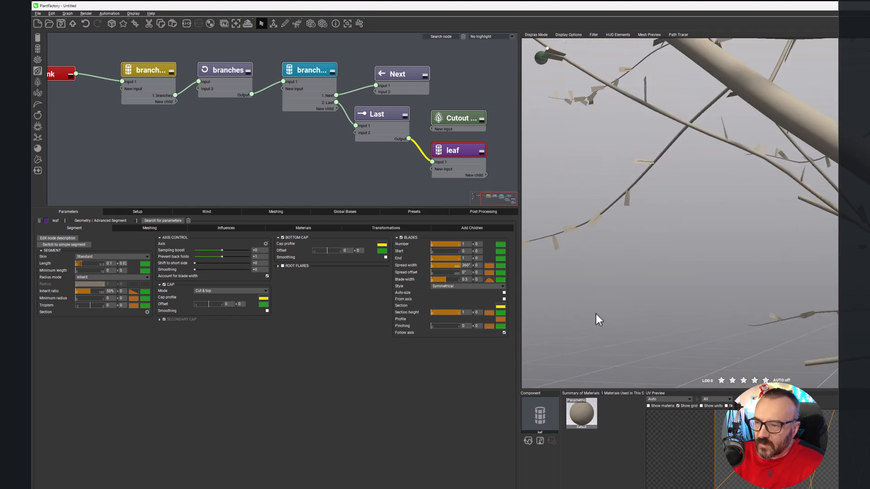
{"action": "right_click_drag", "start_coordinate": [586, 303], "coordinate": [731, 244]}
{"action": "scroll", "coordinate": [731, 245], "scroll_direction": "up", "scroll_amount": 5}
{"action": "scroll", "coordinate": [716, 246], "scroll_direction": "down", "scroll_amount": 1}
{"action": "scroll", "coordinate": [722, 246], "scroll_direction": "up", "scroll_amount": 1}
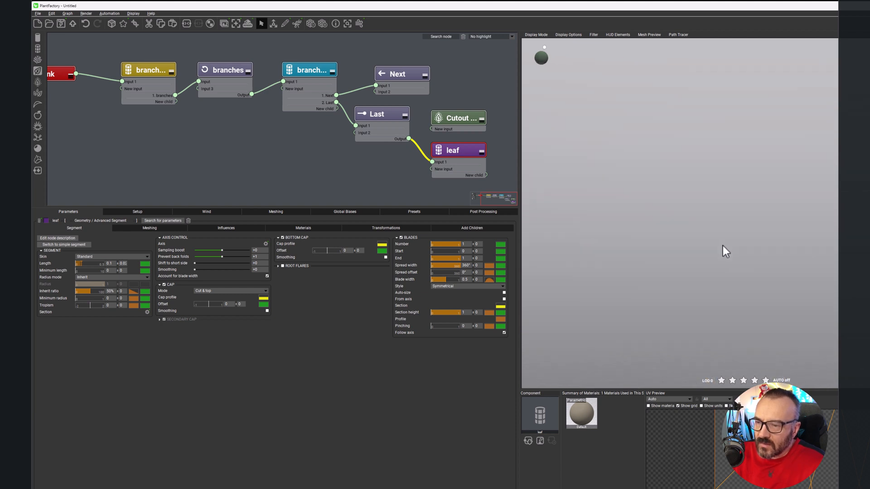
{"action": "scroll", "coordinate": [712, 247], "scroll_direction": "down", "scroll_amount": 2}
{"action": "scroll", "coordinate": [715, 251], "scroll_direction": "down", "scroll_amount": 2}
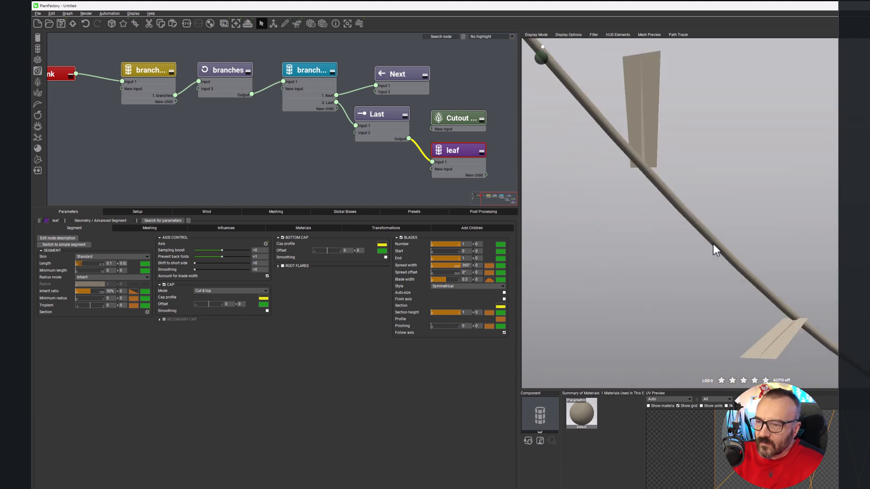
{"action": "scroll", "coordinate": [713, 247], "scroll_direction": "up", "scroll_amount": 2}
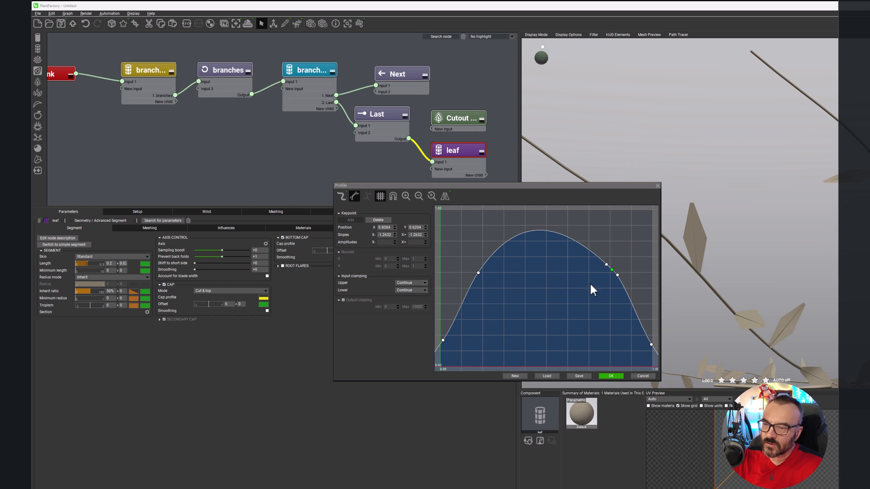
Step: Lower the blade width curve's two shoulder points to about 0.40 and 0.35 and its end to nearly zero, and accept it
{"action": "left_click_drag", "start_coordinate": [612, 270], "coordinate": [610, 274]}
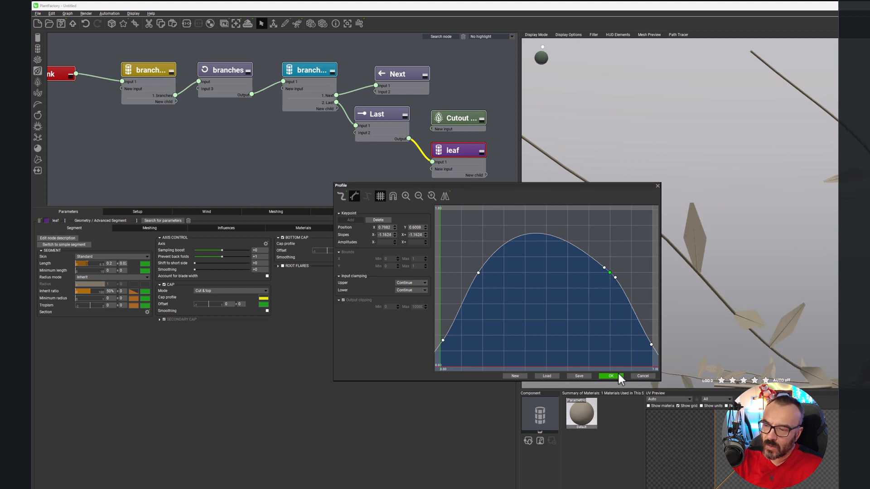
{"action": "left_click_drag", "start_coordinate": [478, 274], "coordinate": [475, 304]}
{"action": "left_click_drag", "start_coordinate": [610, 273], "coordinate": [612, 306]}
{"action": "left_click_drag", "start_coordinate": [652, 346], "coordinate": [653, 364]}
{"action": "left_click_drag", "start_coordinate": [614, 310], "coordinate": [619, 313]}
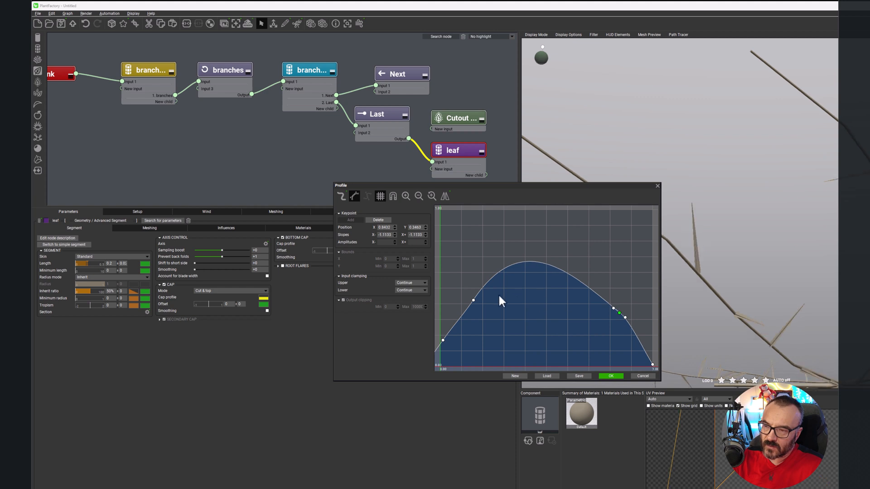
{"action": "left_click_drag", "start_coordinate": [474, 301], "coordinate": [480, 305]}
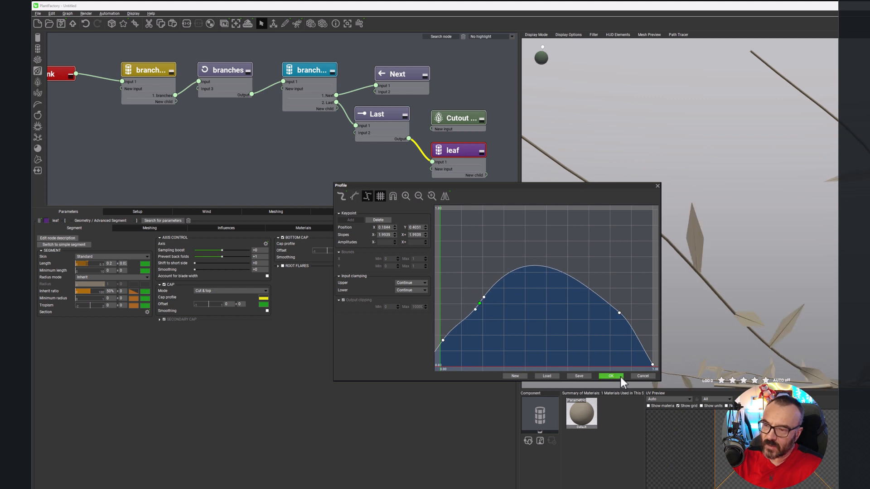
{"action": "left_click", "coordinate": [610, 376]}
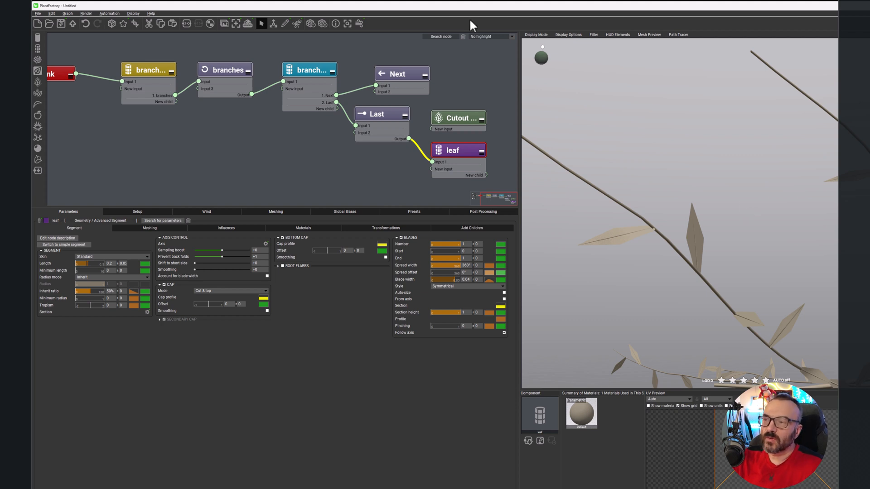
Step: Raise the plant's mesh resolution and set the blades' start to 0.22 so a bare stem remains at the leaf base
{"action": "left_click", "coordinate": [322, 23]}
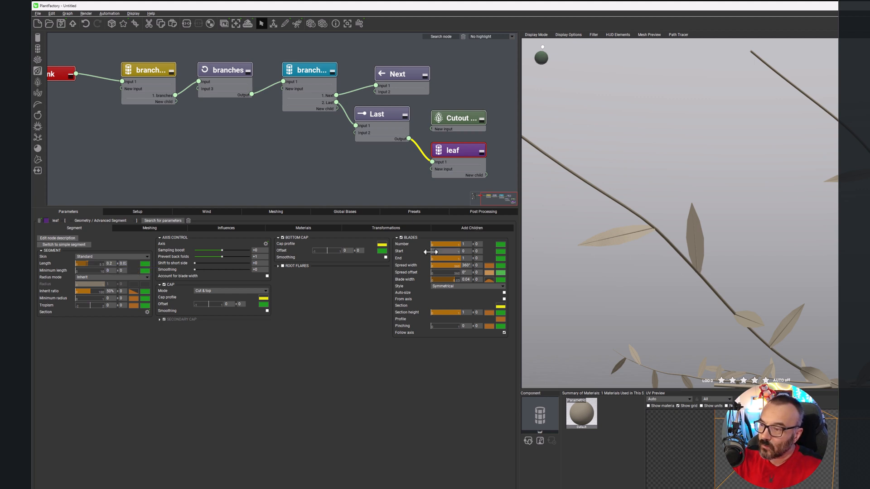
{"action": "left_click_drag", "start_coordinate": [432, 251], "coordinate": [442, 252]}
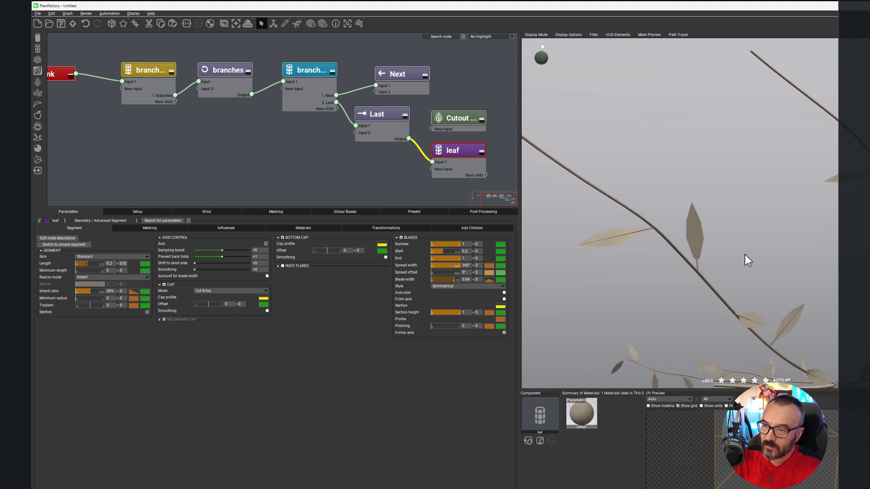
{"action": "scroll", "coordinate": [743, 256], "scroll_direction": "up", "scroll_amount": 5}
{"action": "scroll", "coordinate": [680, 277], "scroll_direction": "down", "scroll_amount": 3}
{"action": "left_click_drag", "start_coordinate": [519, 236], "coordinate": [590, 230]}
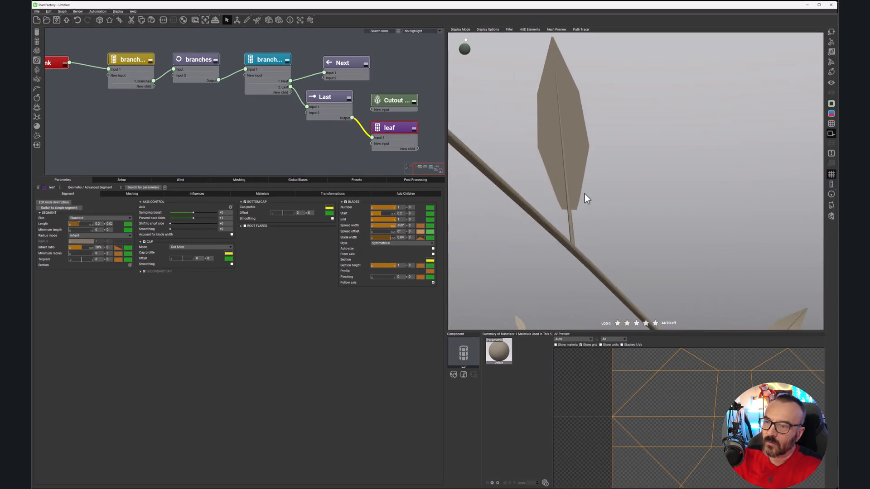
{"action": "left_click_drag", "start_coordinate": [383, 213], "coordinate": [386, 213]}
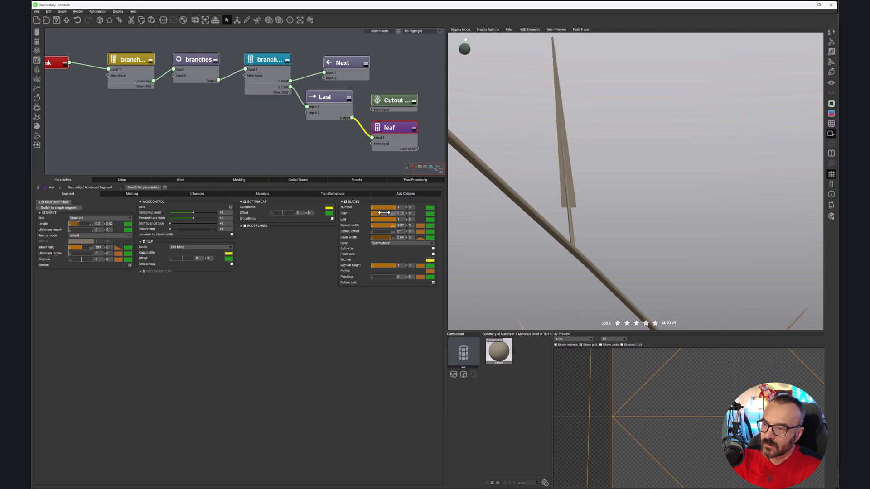
Step: Lower the starting point of the blade width curve to narrow the leaf base, and accept the curve
{"action": "left_click", "coordinate": [420, 237]}
{"action": "left_click_drag", "start_coordinate": [384, 287], "coordinate": [381, 302]}
{"action": "left_click", "coordinate": [528, 317]}
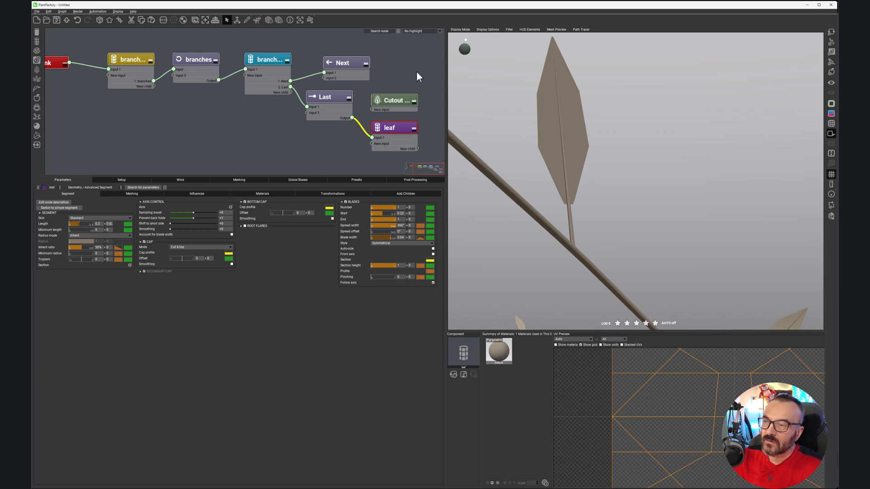
Step: Display the wireframe and compare the leaf's subdivisions at higher and lower plant mesh resolution
{"action": "left_click", "coordinate": [281, 20]}
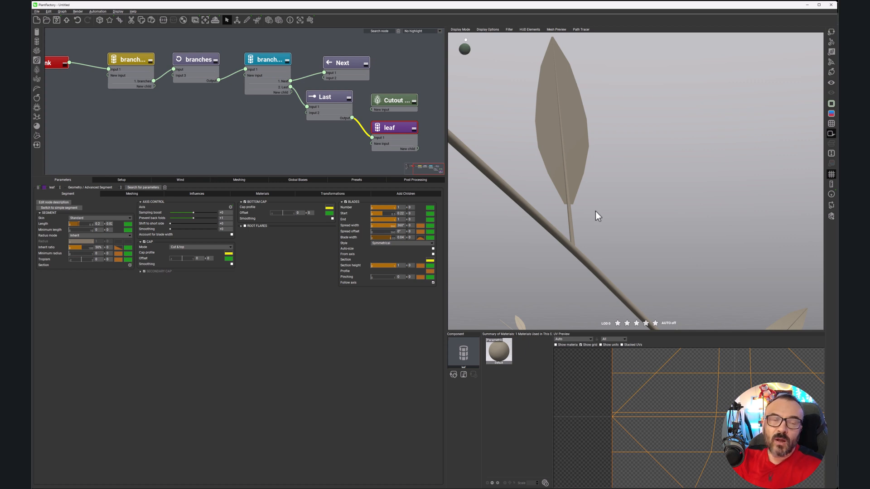
{"action": "left_click", "coordinate": [829, 123]}
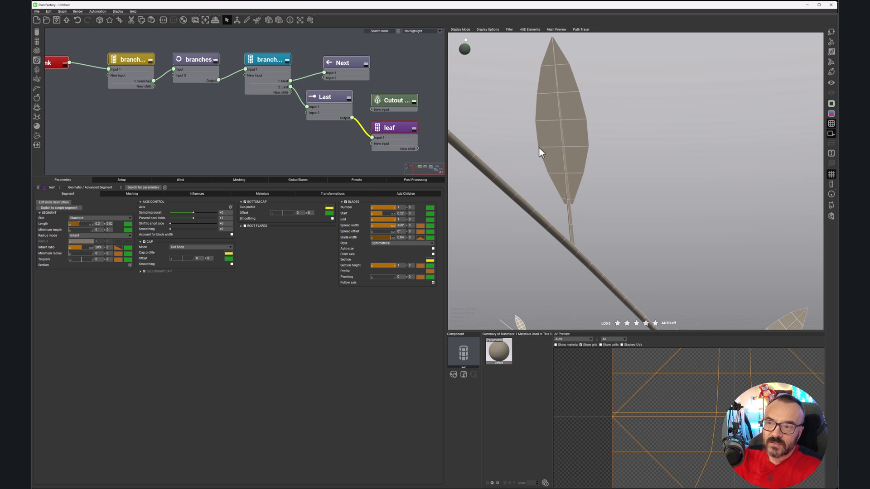
{"action": "left_click", "coordinate": [268, 20]}
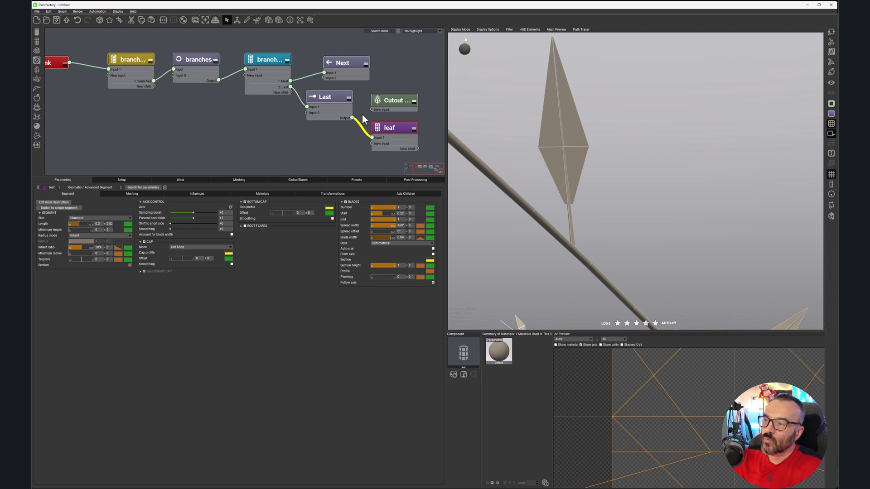
Step: Raise the leaf segment's own meshing boost for a smoother outline, and hide the wireframe
{"action": "left_click", "coordinate": [146, 194]}
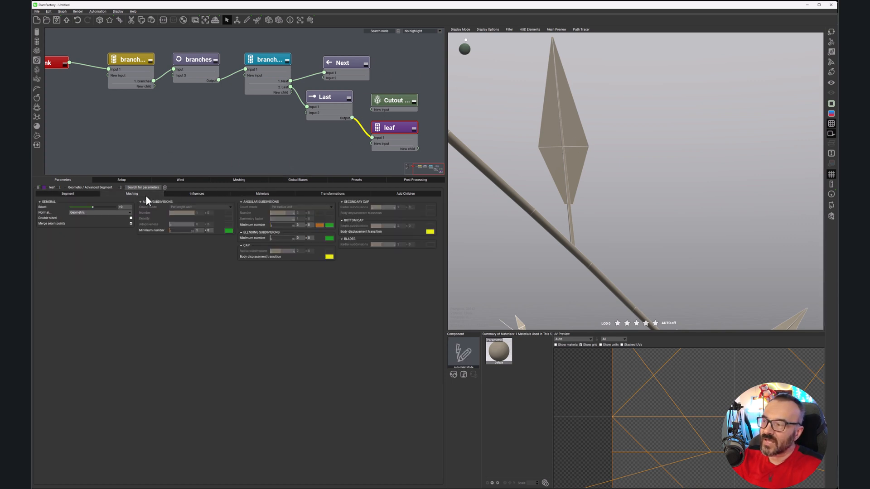
{"action": "left_click_drag", "start_coordinate": [93, 206], "coordinate": [112, 205]}
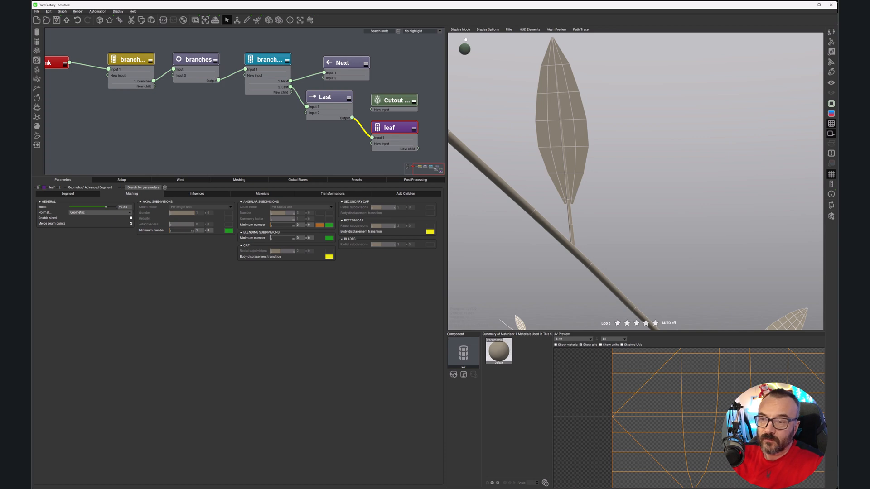
{"action": "left_click", "coordinate": [830, 122]}
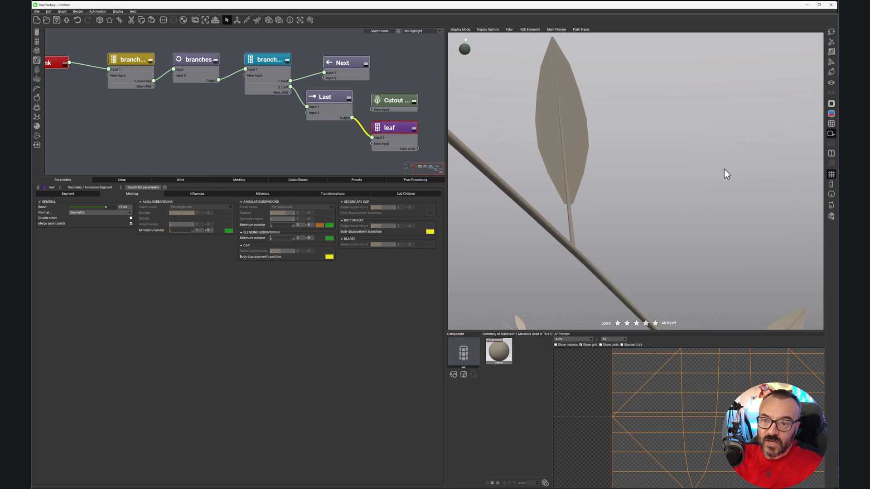
{"action": "mouse_move", "coordinate": [586, 181]}
{"action": "right_mouse_down"}
{"action": "mouse_move", "coordinate": [578, 171]}
{"action": "mouse_move", "coordinate": [565, 192]}
{"action": "mouse_move", "coordinate": [586, 179]}
{"action": "right_mouse_up"}
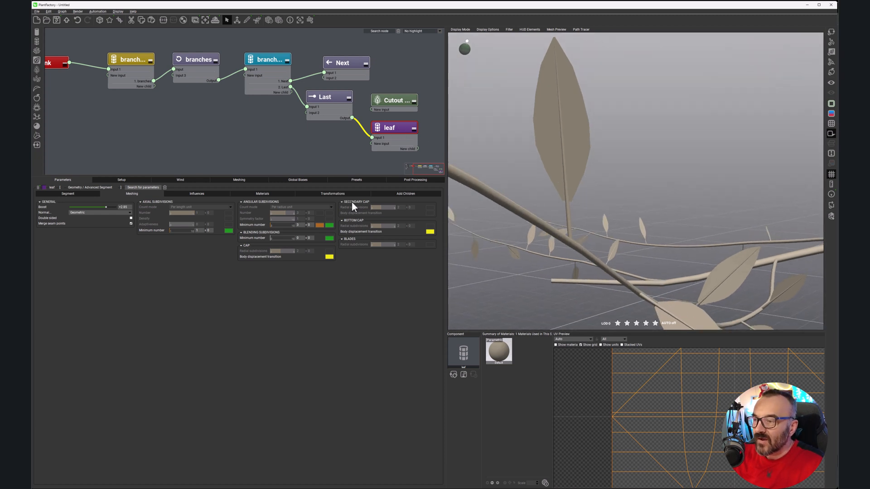
Step: Try curving the leaf blades by raising the midpoint of their section curve to about 0.12
{"action": "left_click", "coordinate": [72, 193]}
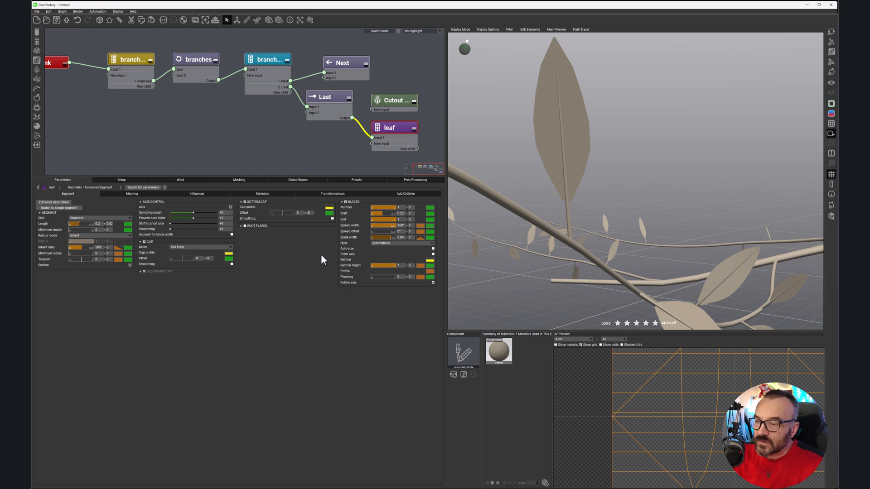
{"action": "left_click", "coordinate": [432, 261]}
{"action": "left_click_drag", "start_coordinate": [472, 265], "coordinate": [472, 258]}
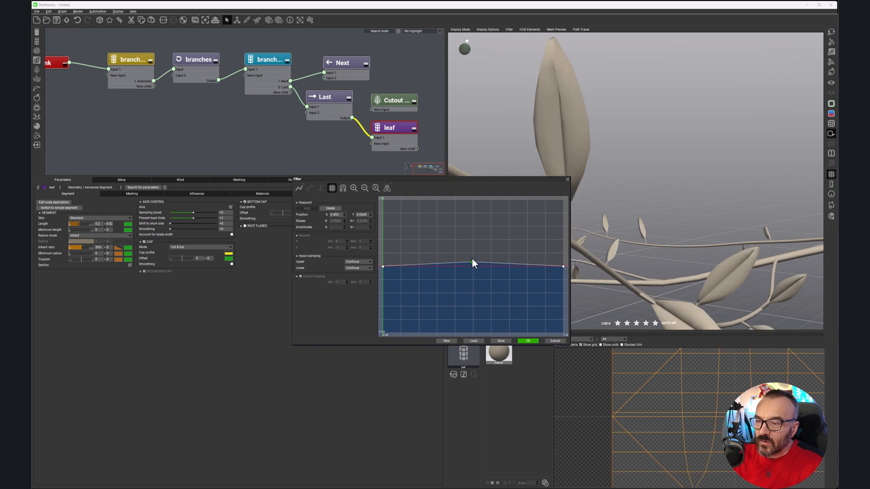
{"action": "right_click_drag", "start_coordinate": [635, 158], "coordinate": [538, 170]}
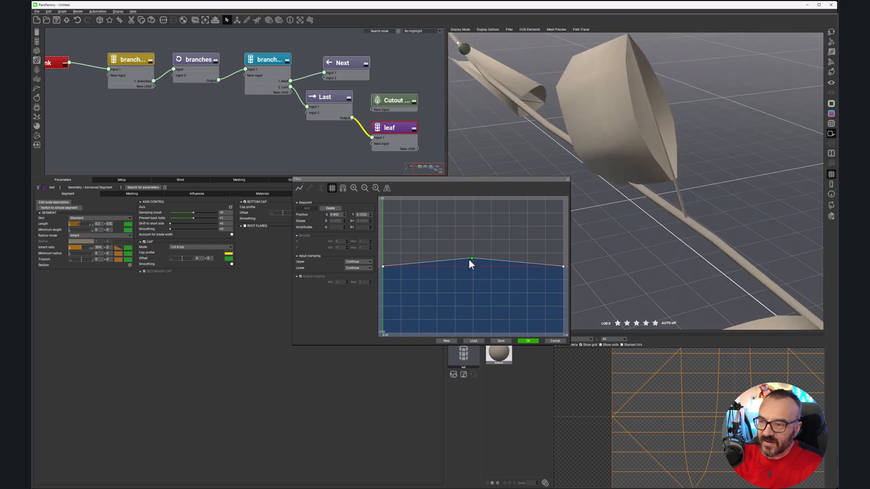
{"action": "left_click_drag", "start_coordinate": [471, 257], "coordinate": [473, 265]}
{"action": "right_click_drag", "start_coordinate": [746, 142], "coordinate": [668, 213]}
{"action": "left_click", "coordinate": [553, 341]}
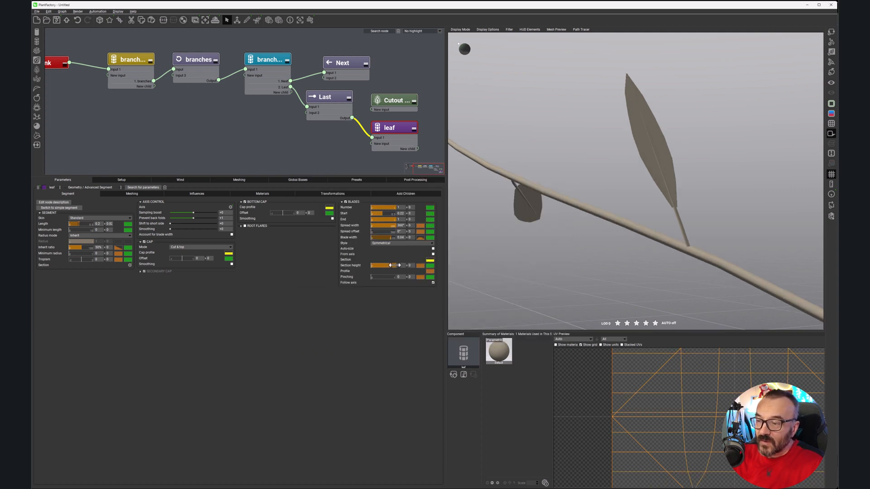
Step: Set the blade section height to 0.44 and add a slight dip near the middle of its profile curve
{"action": "left_click_drag", "start_coordinate": [391, 265], "coordinate": [379, 264]}
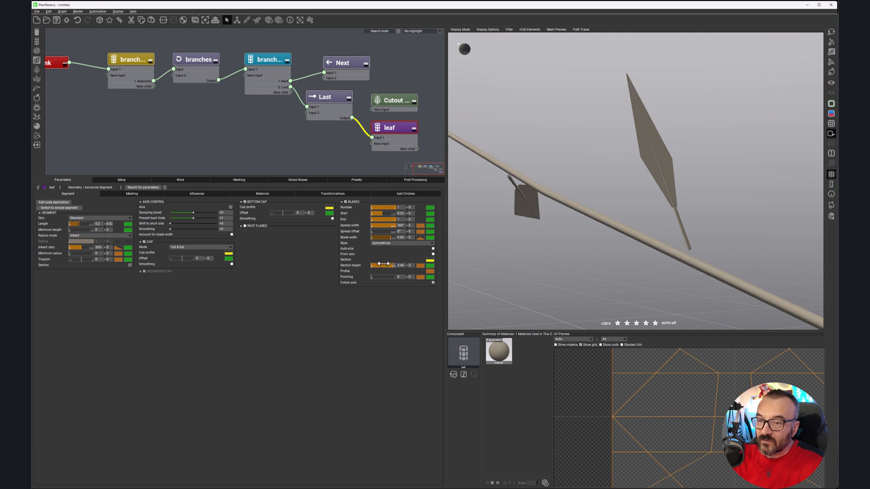
{"action": "left_click", "coordinate": [419, 266]}
{"action": "left_click_drag", "start_coordinate": [457, 206], "coordinate": [456, 234]}
{"action": "right_click_drag", "start_coordinate": [676, 188], "coordinate": [564, 205]}
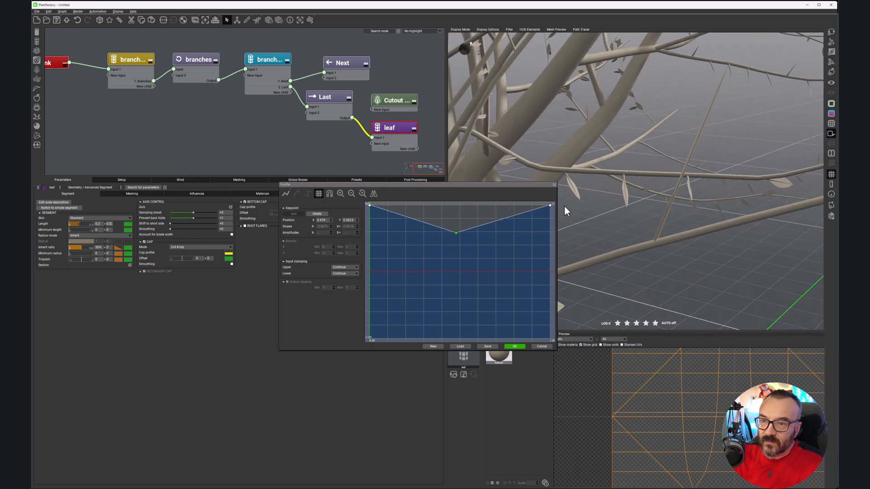
{"action": "left_click_drag", "start_coordinate": [456, 234], "coordinate": [471, 210]}
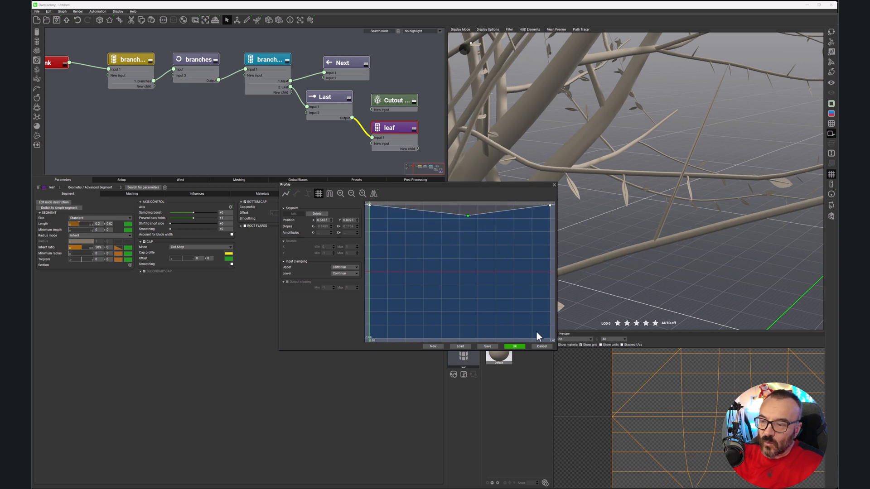
{"action": "left_click", "coordinate": [516, 346]}
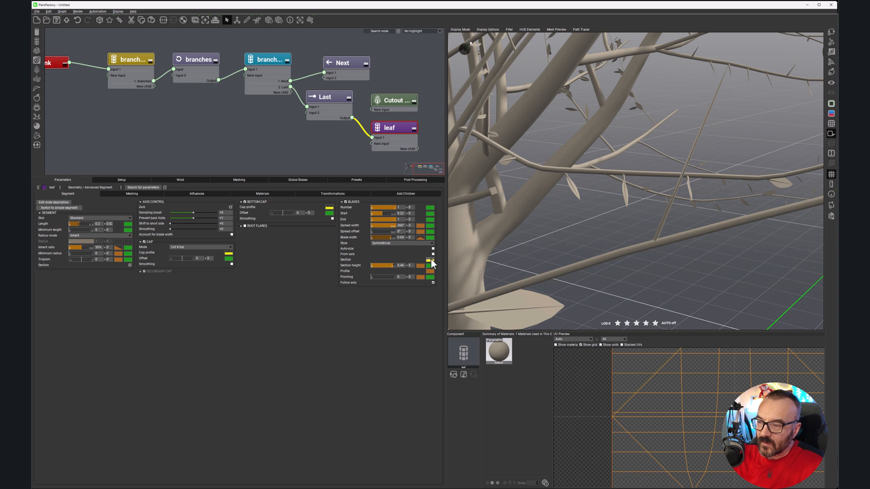
Step: Flatten the blade section curve by lowering its midpoint to just above zero, and reduce the section height to 0.24
{"action": "left_click", "coordinate": [430, 260]}
{"action": "left_click_drag", "start_coordinate": [470, 263], "coordinate": [469, 262]}
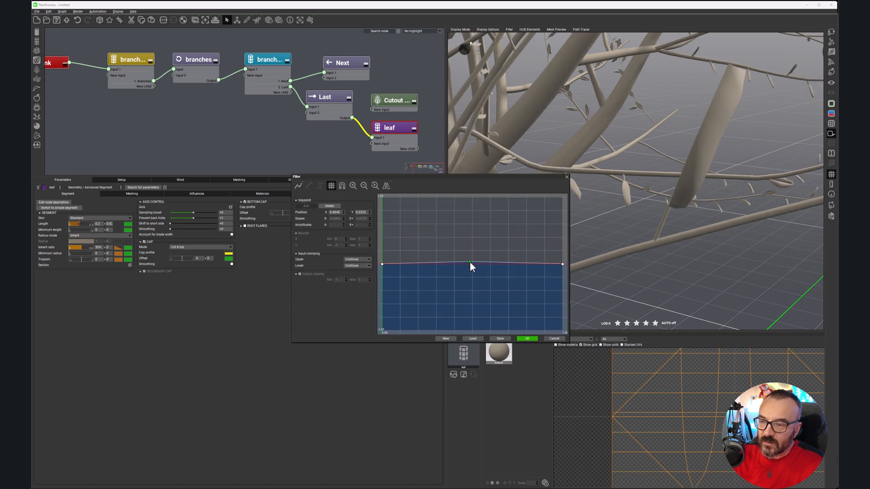
{"action": "mouse_move", "coordinate": [725, 189]}
{"action": "left_mouse_down"}
{"action": "mouse_move", "coordinate": [767, 186]}
{"action": "mouse_move", "coordinate": [732, 186]}
{"action": "left_mouse_up"}
{"action": "right_click_drag", "start_coordinate": [732, 182], "coordinate": [726, 180]}
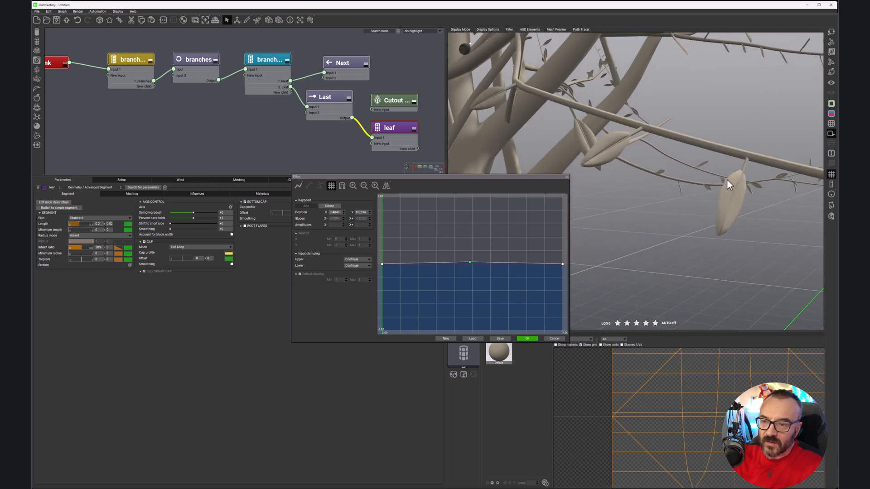
{"action": "scroll", "coordinate": [619, 161], "scroll_direction": "up", "scroll_amount": 5}
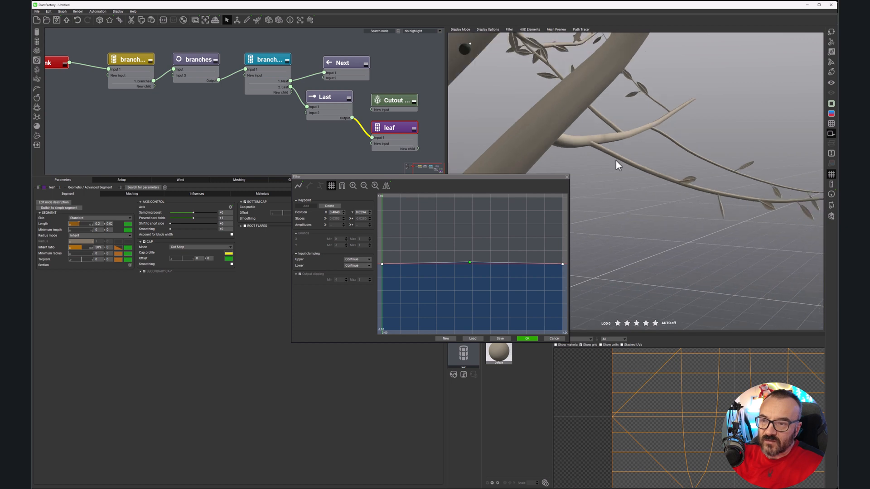
{"action": "scroll", "coordinate": [615, 161], "scroll_direction": "down", "scroll_amount": 5}
{"action": "left_click_drag", "start_coordinate": [471, 262], "coordinate": [471, 264]}
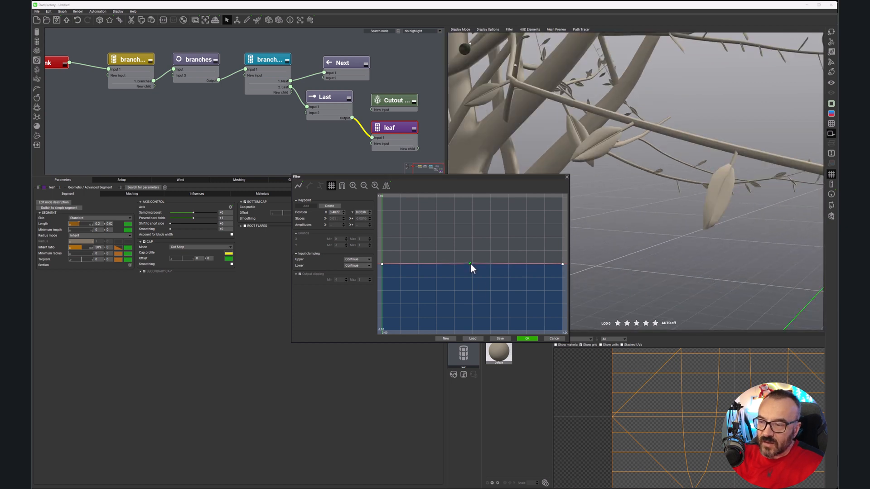
{"action": "left_click", "coordinate": [528, 338]}
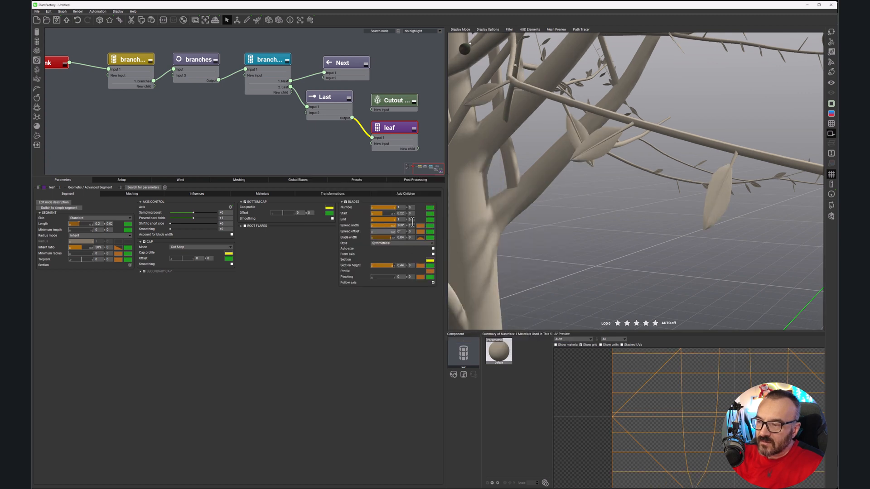
{"action": "left_click_drag", "start_coordinate": [388, 265], "coordinate": [385, 264]}
{"action": "right_click_drag", "start_coordinate": [629, 154], "coordinate": [639, 137]}
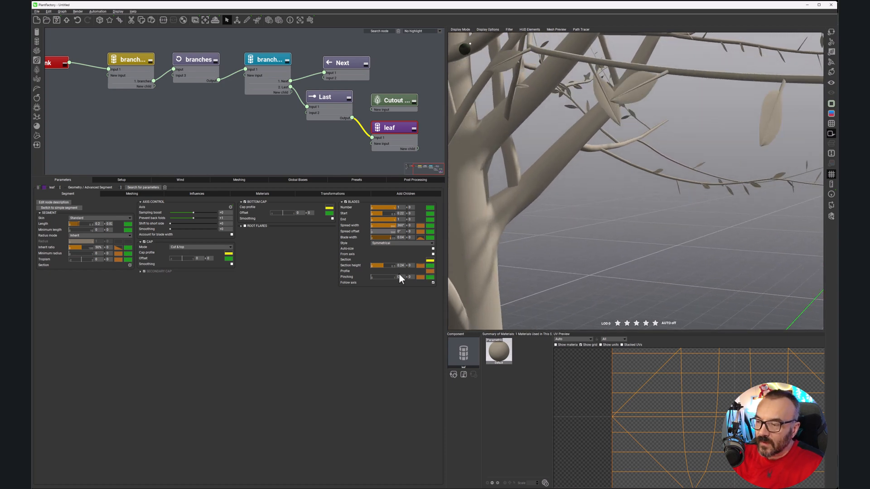
Step: Lower the start of the blade profile curve to about 0.72 and its end slightly, and accept the curve
{"action": "left_click", "coordinate": [431, 271]}
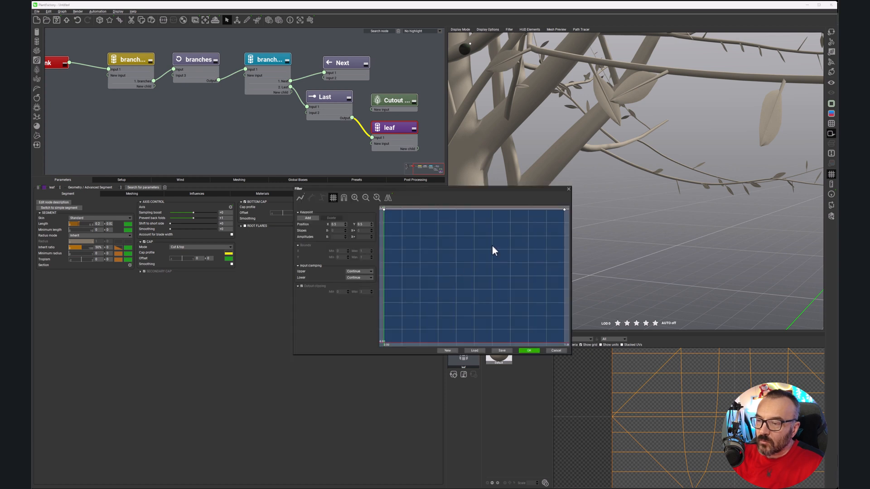
{"action": "left_click_drag", "start_coordinate": [384, 210], "coordinate": [384, 275]}
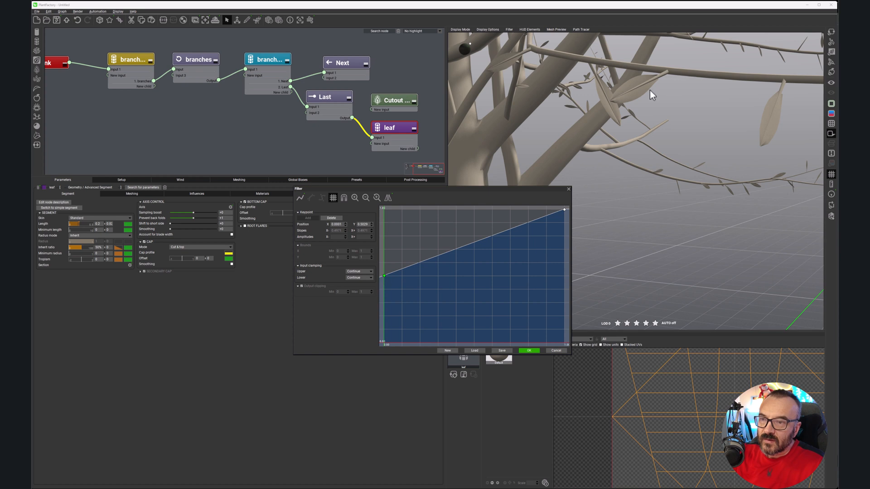
{"action": "left_click", "coordinate": [565, 211]}
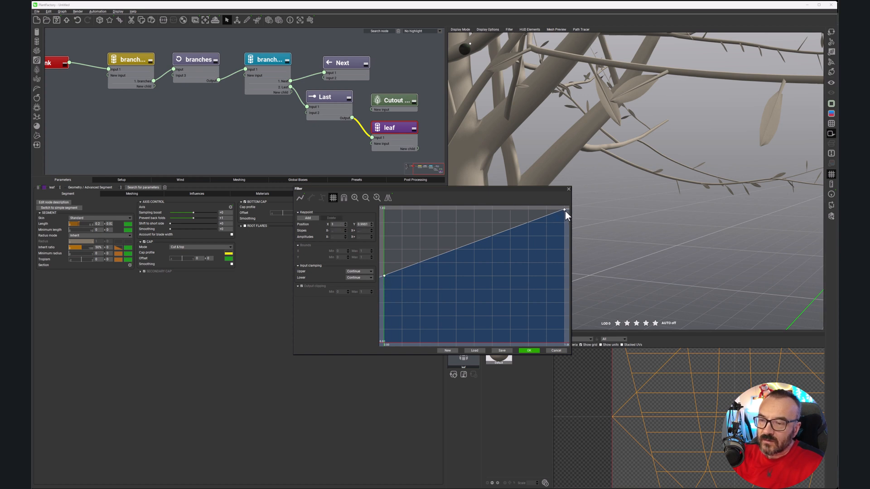
{"action": "left_click_drag", "start_coordinate": [564, 212], "coordinate": [564, 226]}
{"action": "left_click_drag", "start_coordinate": [384, 275], "coordinate": [382, 247]}
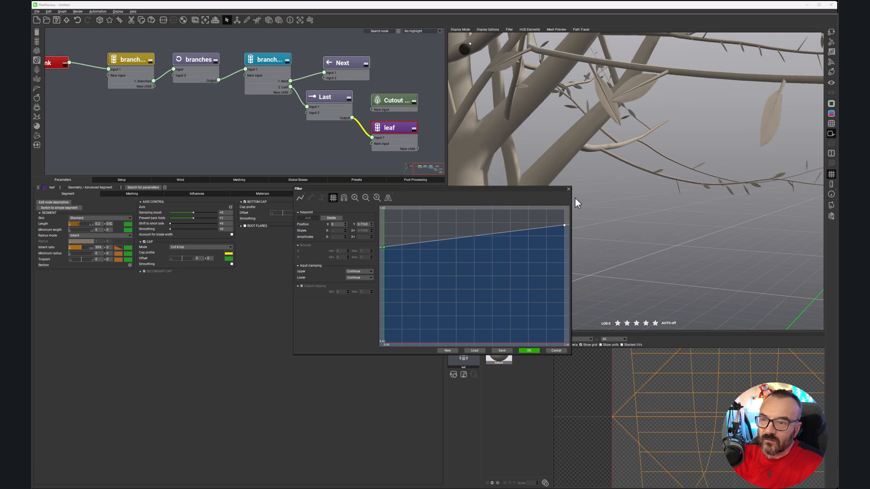
{"action": "left_click", "coordinate": [530, 350]}
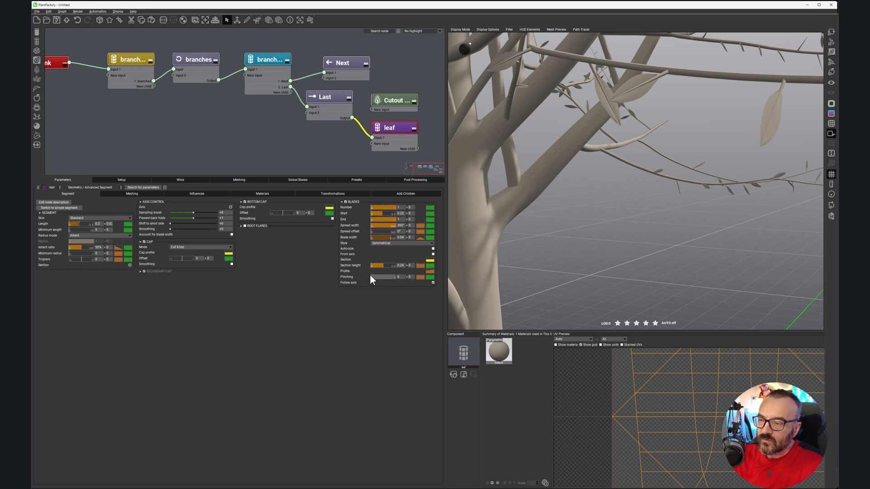
Step: Set the blade section height to 0.32 with a random variation of 0.1
{"action": "left_click_drag", "start_coordinate": [382, 265], "coordinate": [387, 265]}
{"action": "left_click", "coordinate": [409, 265]}
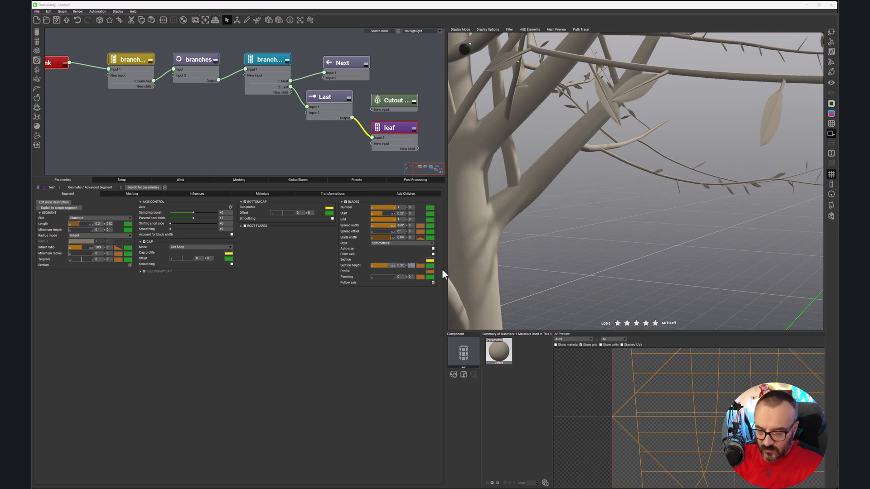
{"action": "type", "text": "0.1"}
{"action": "key", "text": "Return"}
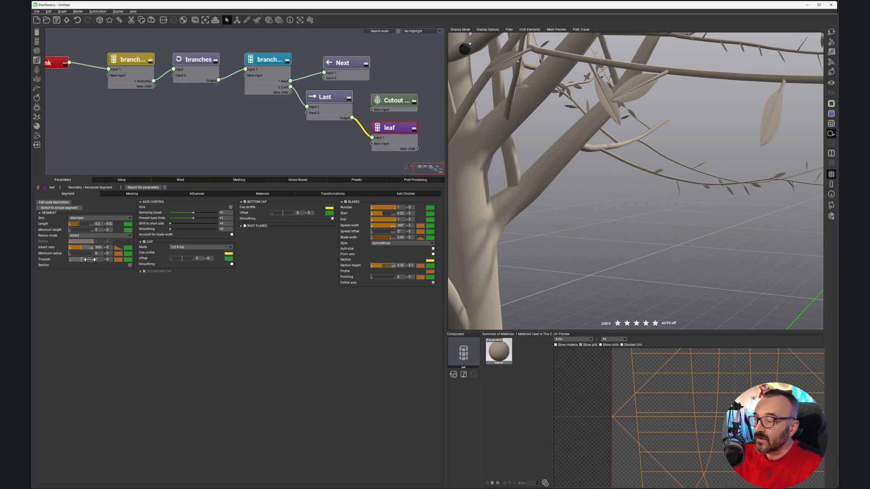
Step: Try a leaf tropism of about 1.75 and check its effect on the leaves across the tree
{"action": "left_click_drag", "start_coordinate": [83, 259], "coordinate": [99, 259]}
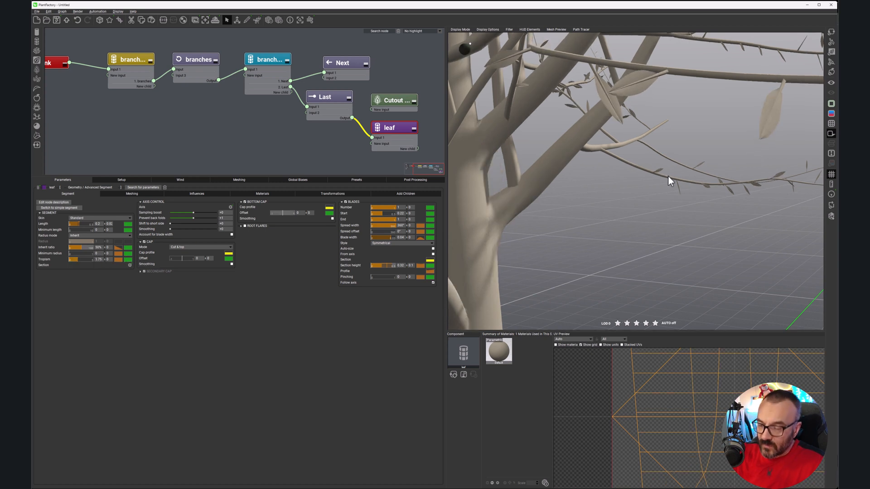
{"action": "right_click_drag", "start_coordinate": [705, 162], "coordinate": [651, 171]}
{"action": "scroll", "coordinate": [677, 185], "scroll_direction": "down", "scroll_amount": 4}
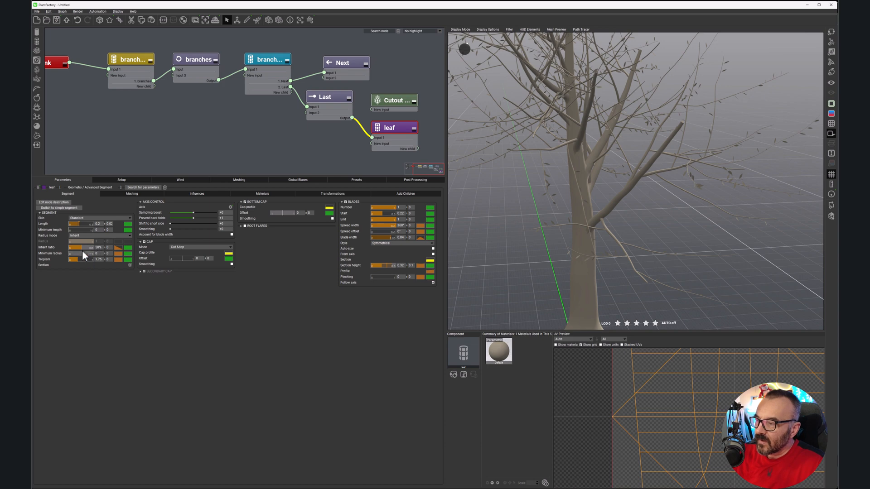
{"action": "scroll", "coordinate": [594, 145], "scroll_direction": "down", "scroll_amount": 3}
{"action": "right_click_drag", "start_coordinate": [573, 150], "coordinate": [596, 159]}
{"action": "scroll", "coordinate": [596, 154], "scroll_direction": "up", "scroll_amount": 2}
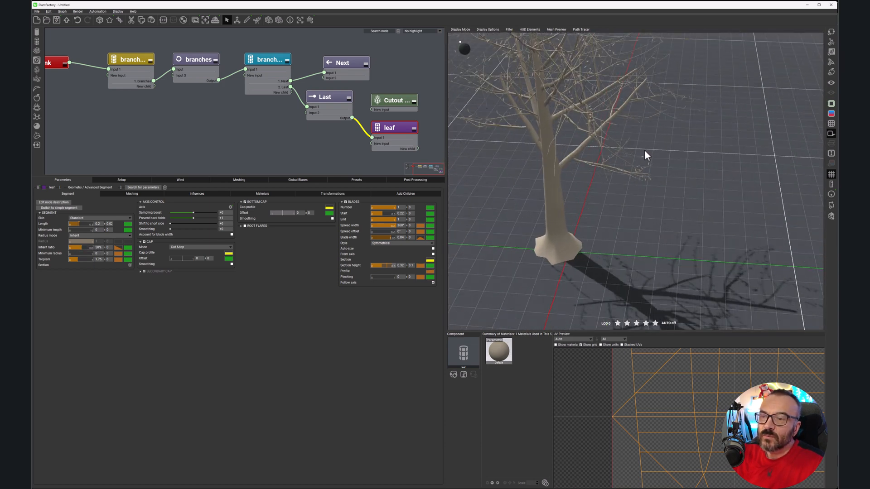
{"action": "scroll", "coordinate": [623, 149], "scroll_direction": "up", "scroll_amount": 5}
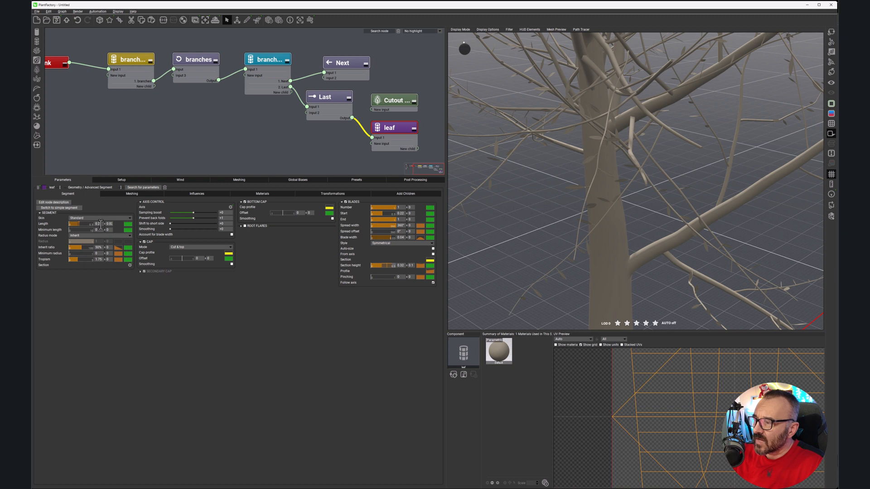
Step: Enlarge the leaves by setting the segment length to 0.51 and the blade width to 0.2
{"action": "left_click_drag", "start_coordinate": [86, 224], "coordinate": [103, 223]}
{"action": "left_click_drag", "start_coordinate": [618, 203], "coordinate": [610, 184]}
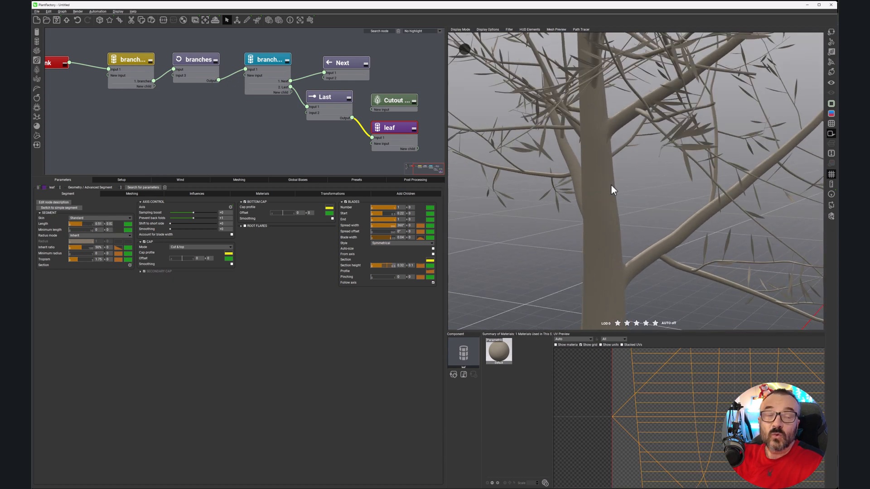
{"action": "left_click_drag", "start_coordinate": [390, 237], "coordinate": [393, 237]}
{"action": "left_click", "coordinate": [401, 238]}
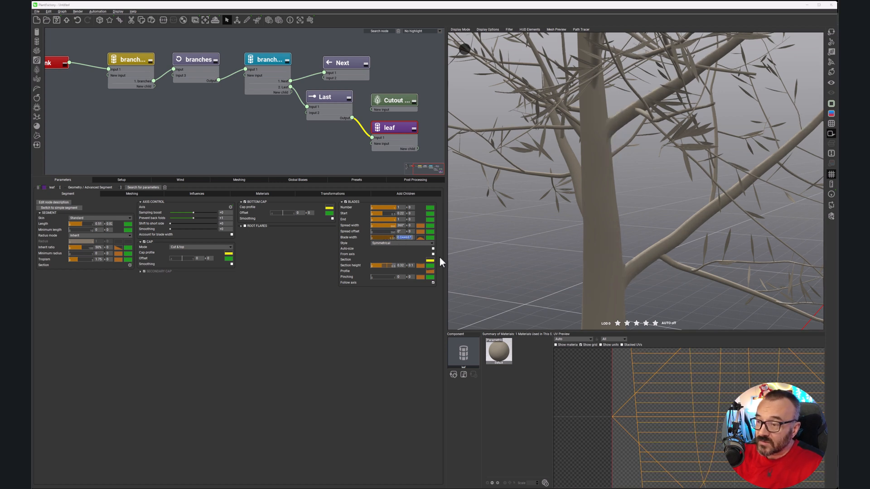
{"action": "type", "text": "0.2"}
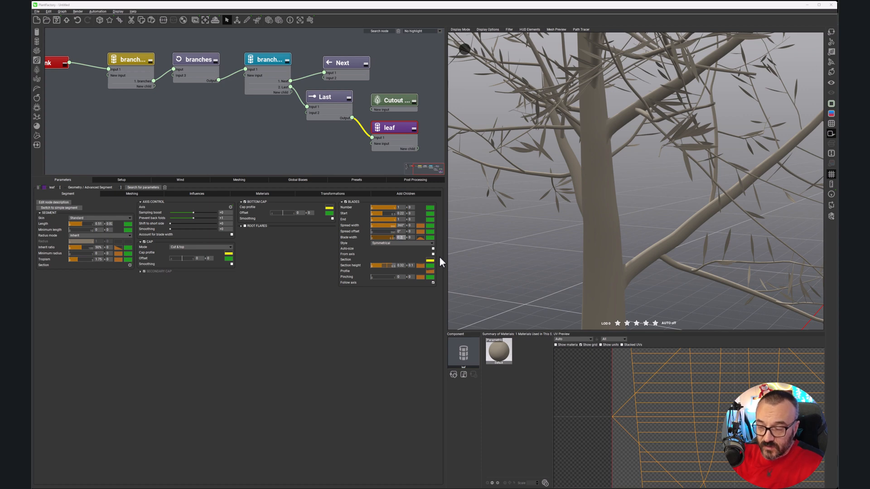
{"action": "left_click", "coordinate": [379, 348]}
{"action": "right_click_drag", "start_coordinate": [727, 189], "coordinate": [656, 208]}
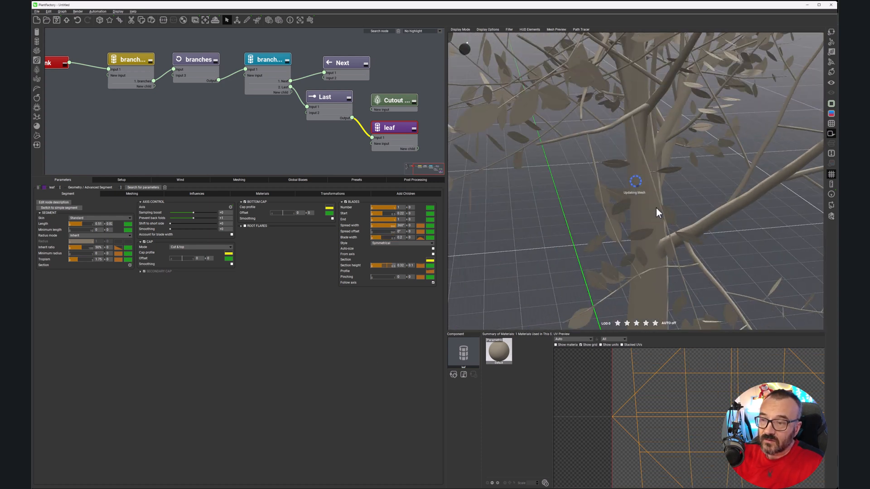
Step: Inspect the enlarged foliage from afar and up close, and examine the leaf segment's section spline without changing it
{"action": "scroll", "coordinate": [646, 218], "scroll_direction": "down", "scroll_amount": 5}
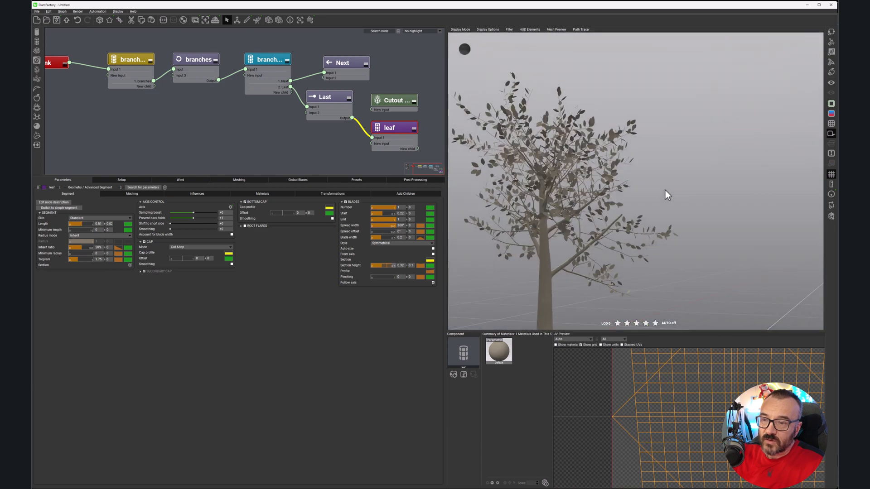
{"action": "scroll", "coordinate": [590, 179], "scroll_direction": "up", "scroll_amount": 5}
{"action": "right_click_drag", "start_coordinate": [584, 182], "coordinate": [585, 240]}
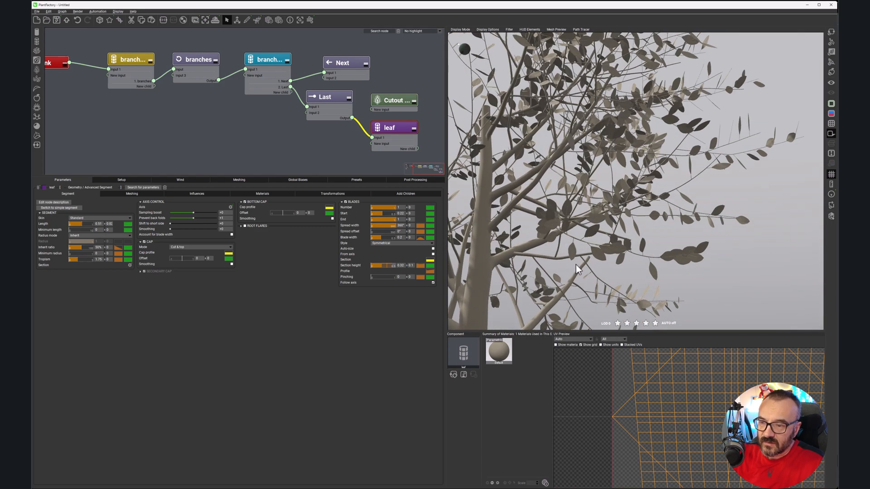
{"action": "scroll", "coordinate": [575, 264], "scroll_direction": "up", "scroll_amount": 3}
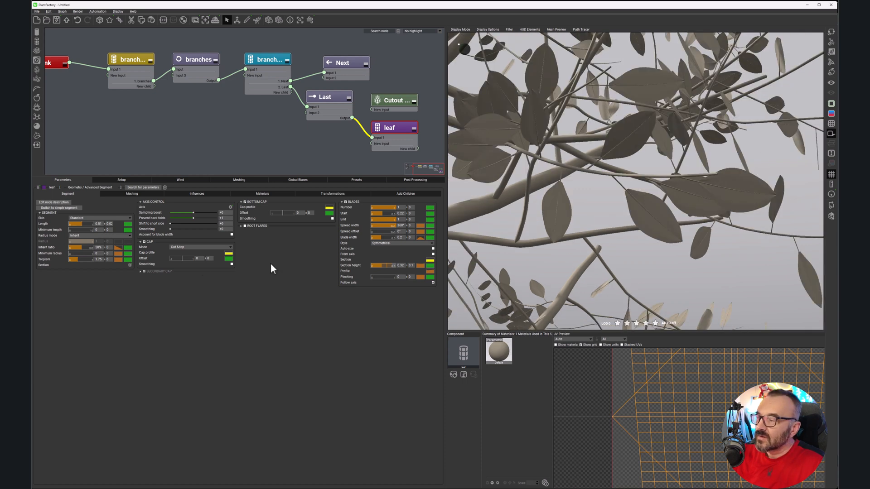
{"action": "left_click", "coordinate": [130, 265]}
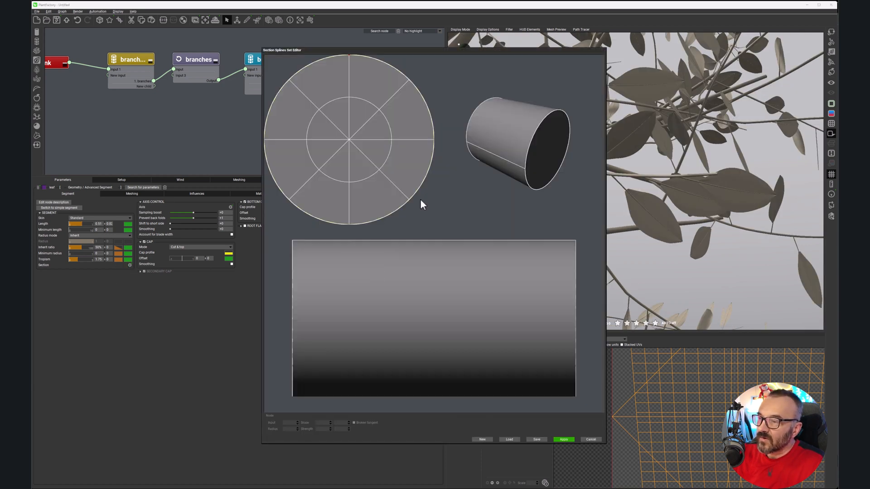
{"action": "left_click", "coordinate": [592, 439]}
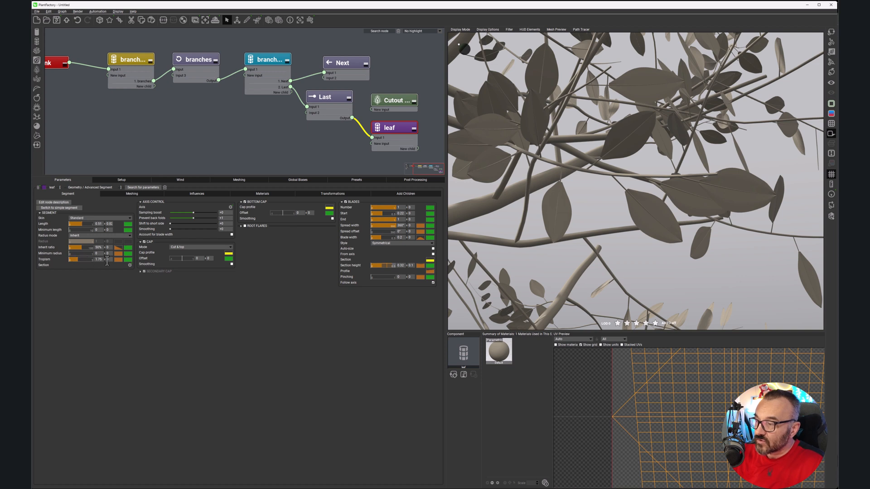
Step: Give the leaf tropism a variation of 0.5 and set its value to about -4.97 for drooping leaves
{"action": "left_click_drag", "start_coordinate": [82, 258], "coordinate": [177, 288]}
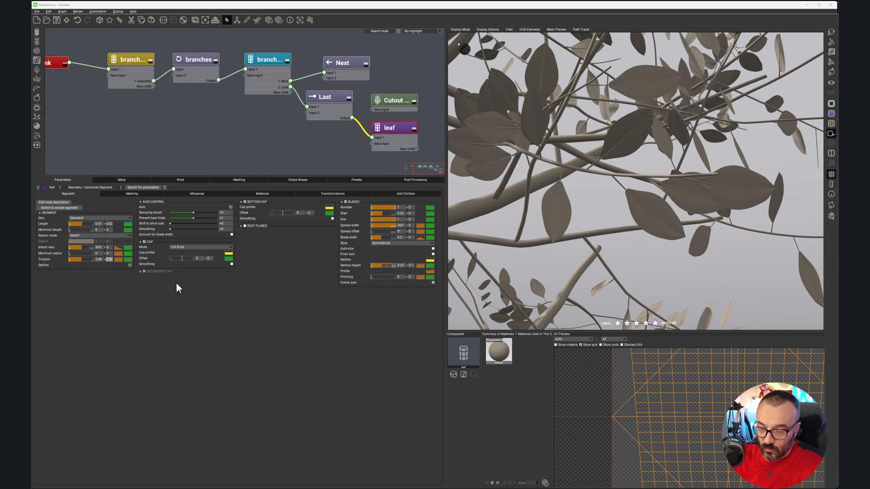
{"action": "key", "text": "Return"}
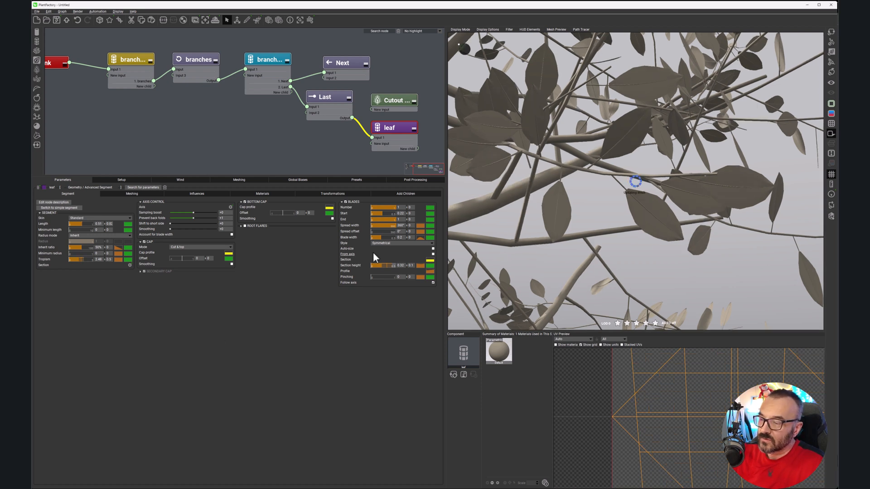
{"action": "left_click", "coordinate": [85, 247]}
{"action": "left_click_drag", "start_coordinate": [76, 259], "coordinate": [48, 250]}
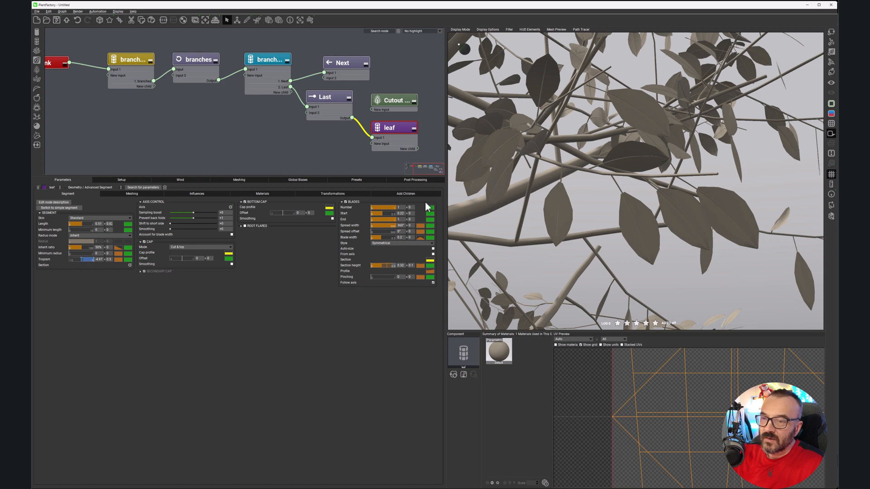
Step: Examine the drooping foliage around the trunk and display the wireframe to check the leaf mesh density
{"action": "scroll", "coordinate": [616, 167], "scroll_direction": "down", "scroll_amount": 5}
{"action": "right_click_drag", "start_coordinate": [638, 193], "coordinate": [696, 218]}
{"action": "scroll", "coordinate": [657, 206], "scroll_direction": "up", "scroll_amount": 7}
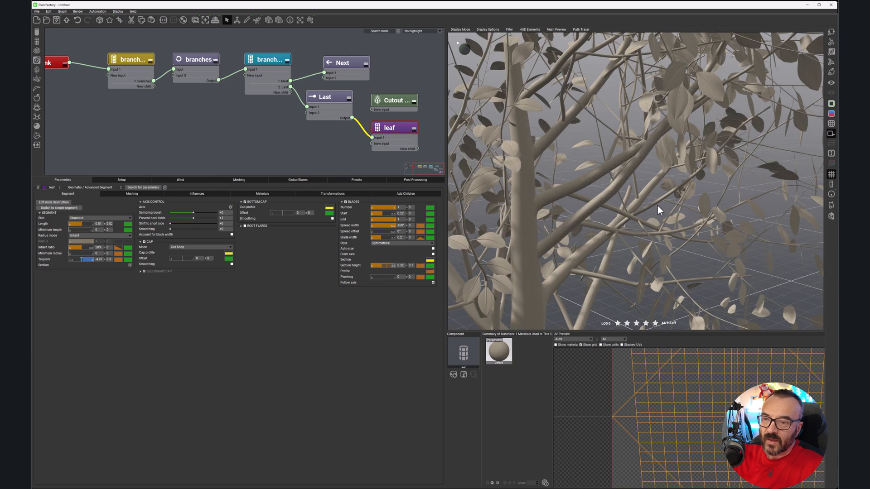
{"action": "left_click", "coordinate": [831, 123]}
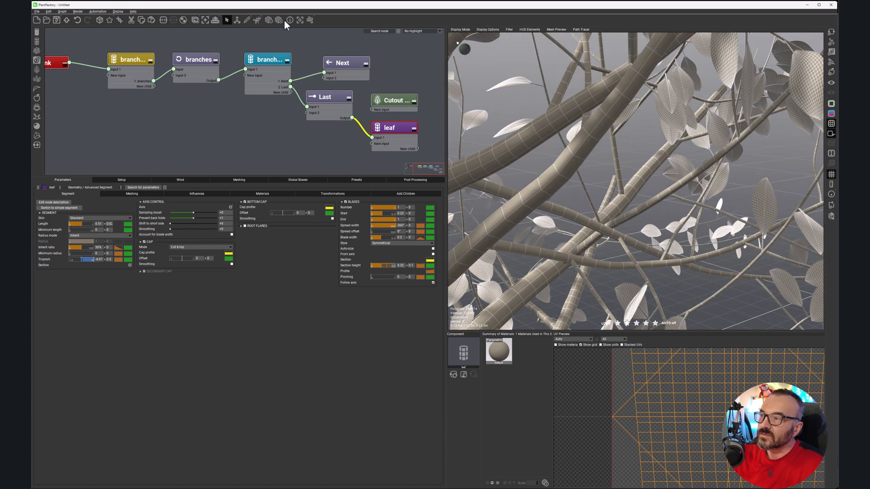
Step: Reduce the plant's mesh resolution by two levels and turn off the wireframe display
{"action": "left_click", "coordinate": [268, 20]}
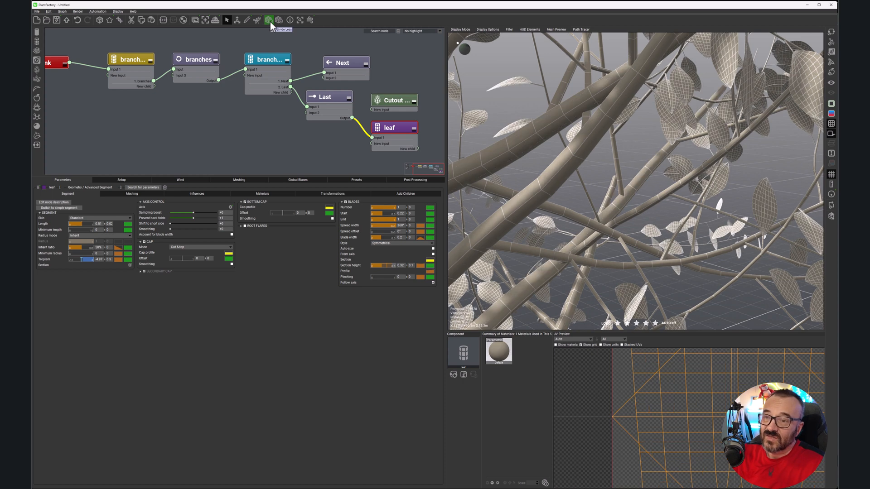
{"action": "left_click", "coordinate": [268, 21]}
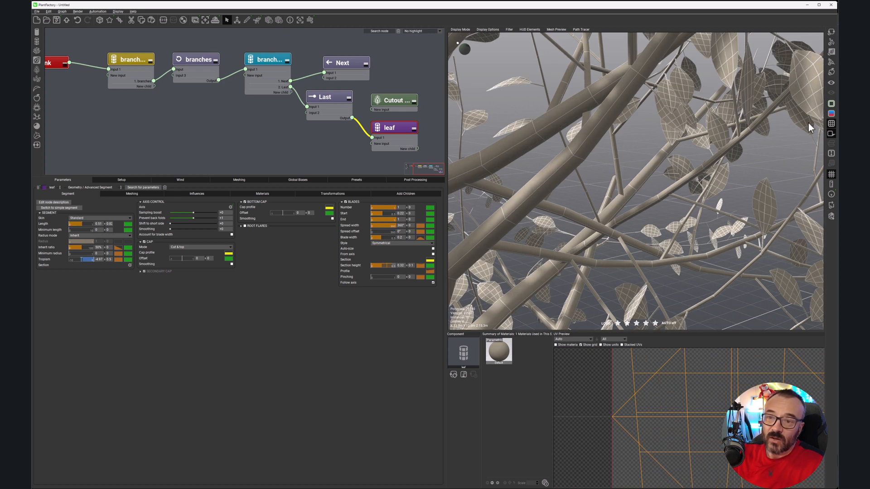
{"action": "left_click", "coordinate": [831, 124]}
{"action": "scroll", "coordinate": [627, 185], "scroll_direction": "down", "scroll_amount": 3}
{"action": "scroll", "coordinate": [627, 186], "scroll_direction": "down", "scroll_amount": 5}
{"action": "right_click_drag", "start_coordinate": [626, 186], "coordinate": [681, 169]}
{"action": "scroll", "coordinate": [681, 169], "scroll_direction": "up", "scroll_amount": 8}
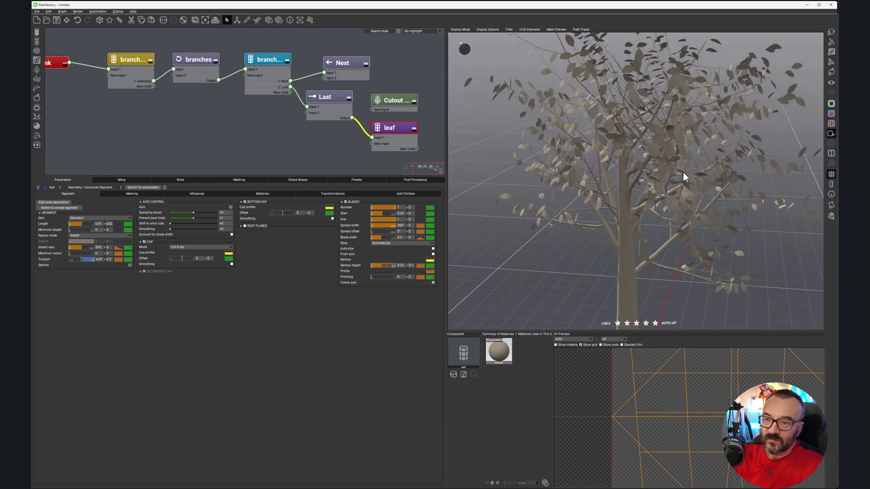
{"action": "scroll", "coordinate": [694, 155], "scroll_direction": "down", "scroll_amount": 5}
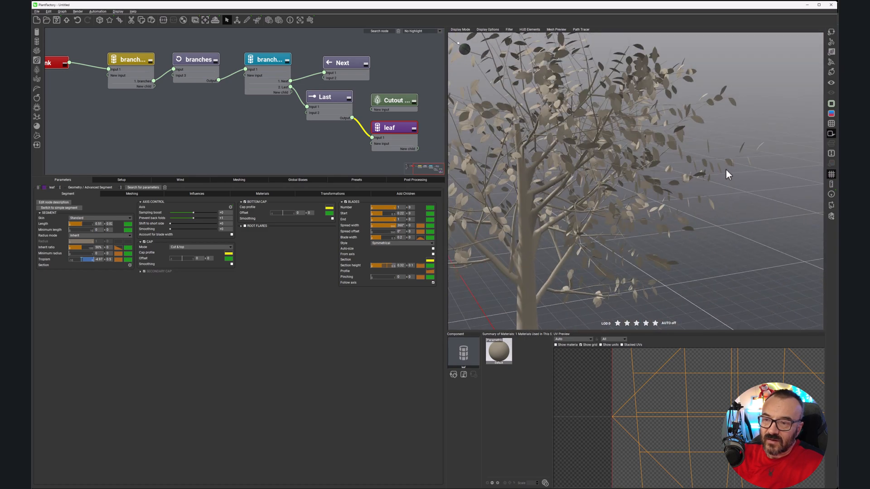
Step: Connect the Cutout Leaf node to the Last output to compare its foliage, and remove that connection again
{"action": "scroll", "coordinate": [387, 135], "scroll_direction": "up", "scroll_amount": 2}
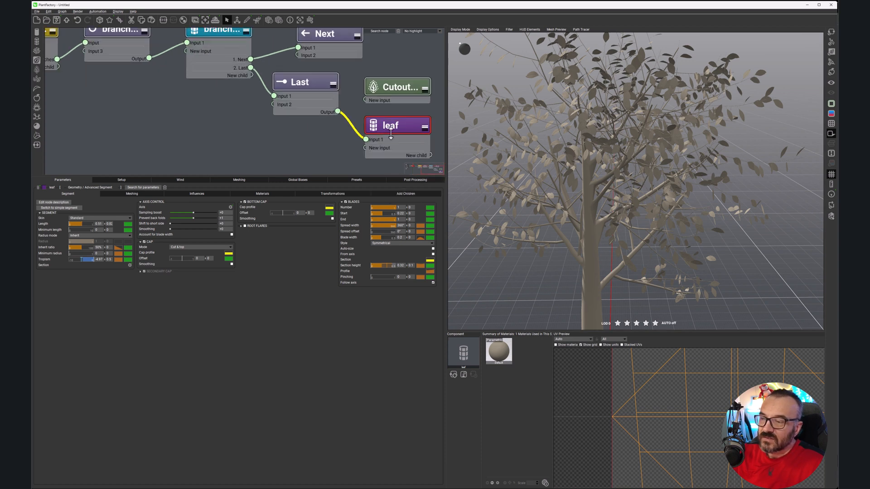
{"action": "middle_click_drag", "start_coordinate": [338, 145], "coordinate": [282, 132]}
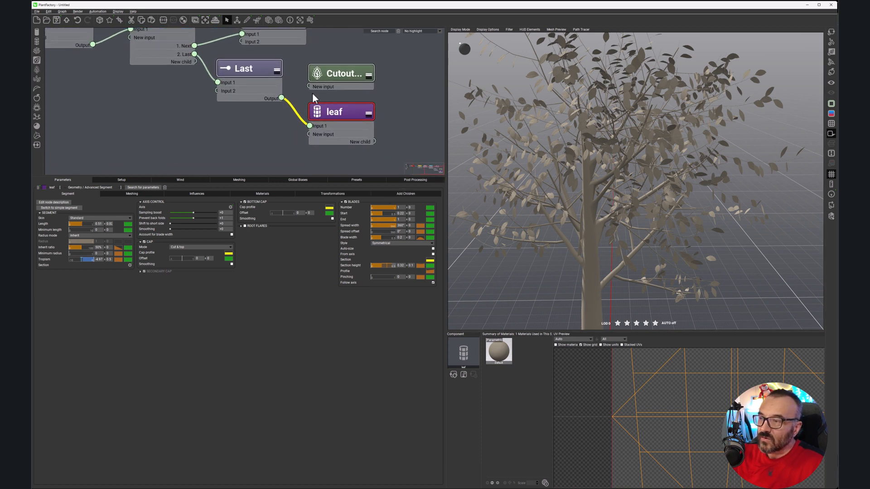
{"action": "left_click_drag", "start_coordinate": [341, 74], "coordinate": [282, 98]}
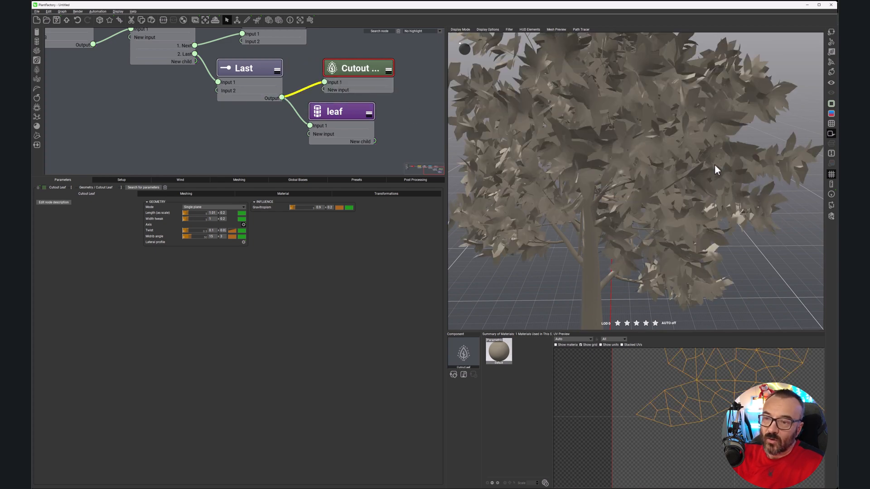
{"action": "left_click", "coordinate": [305, 88]}
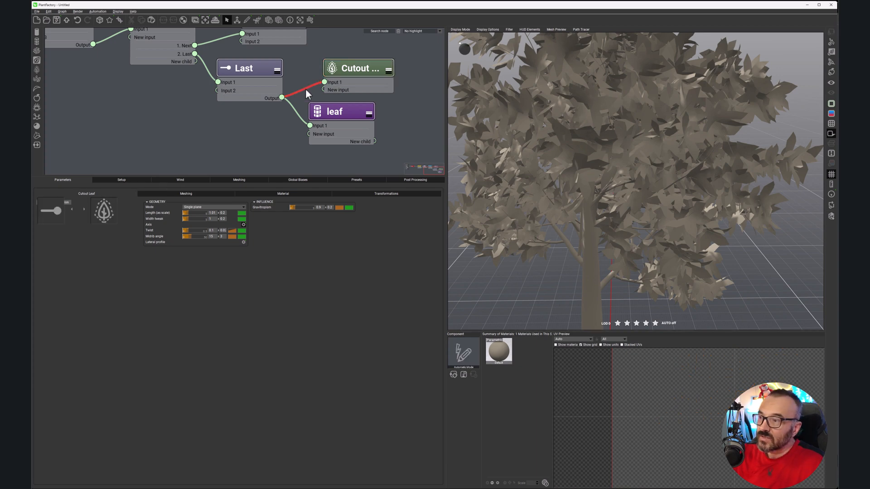
{"action": "key", "text": "Delete"}
Step: Set the leaf segment's axis perturbation strength to 0.12 with a variation of 0.1
{"action": "left_click", "coordinate": [354, 111]}
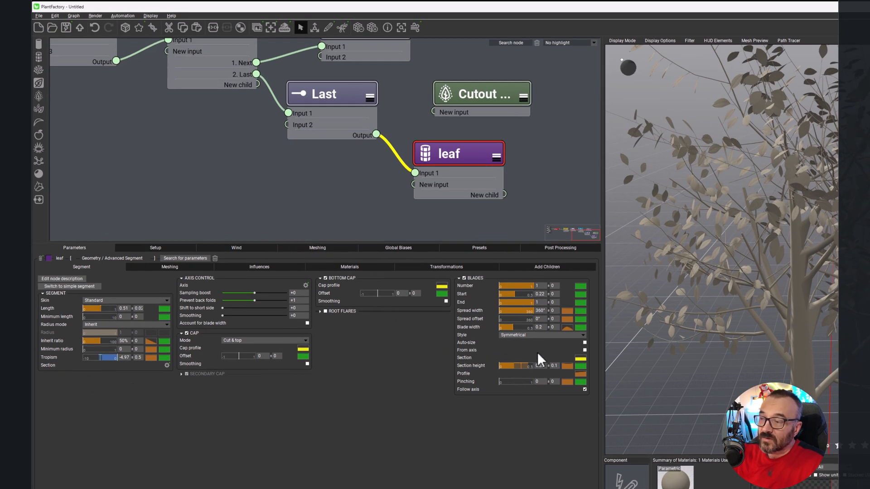
{"action": "left_click", "coordinate": [265, 267]}
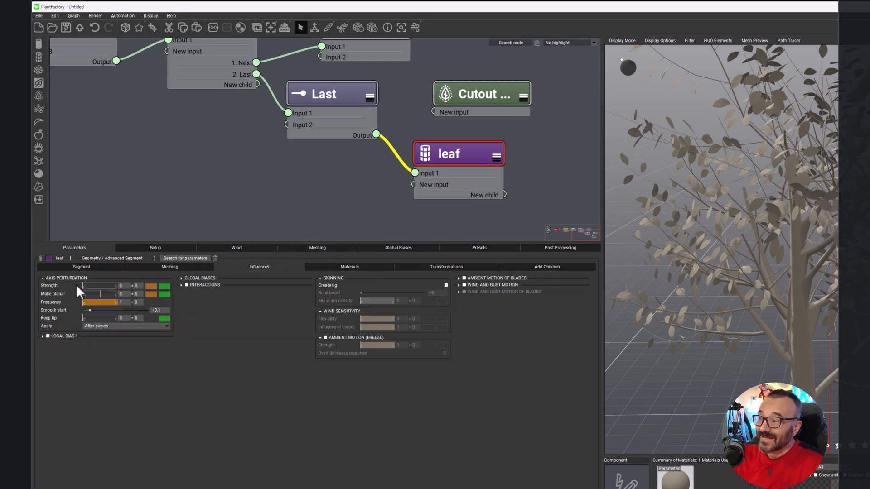
{"action": "left_click_drag", "start_coordinate": [89, 288], "coordinate": [93, 287]}
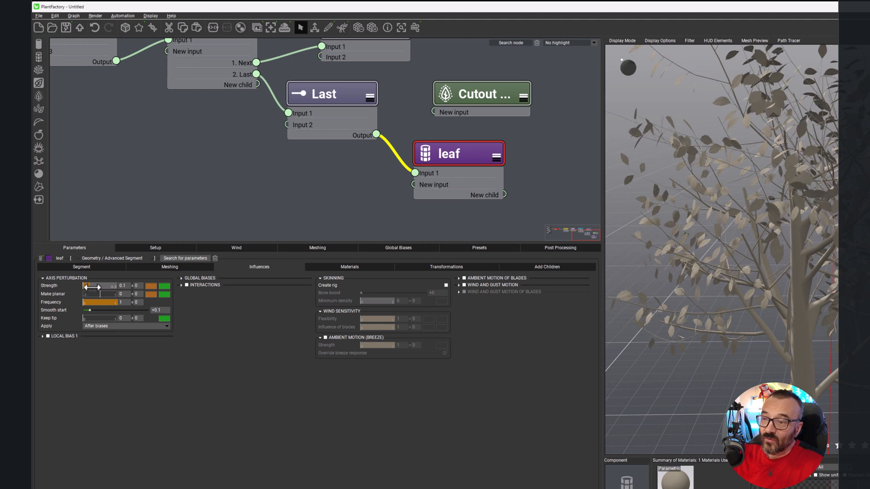
{"action": "scroll", "coordinate": [646, 225], "scroll_direction": "up", "scroll_amount": 5}
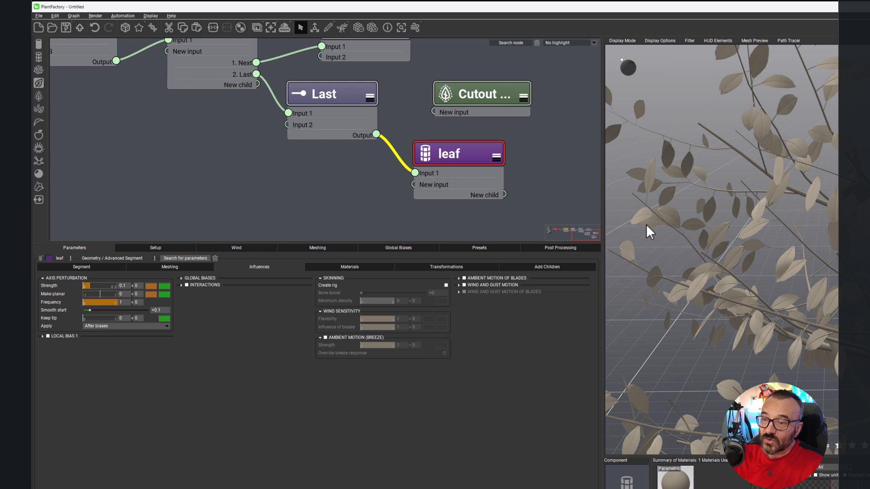
{"action": "mouse_move", "coordinate": [90, 286]}
{"action": "left_mouse_down"}
{"action": "mouse_move", "coordinate": [108, 284]}
{"action": "mouse_move", "coordinate": [96, 284]}
{"action": "left_mouse_up"}
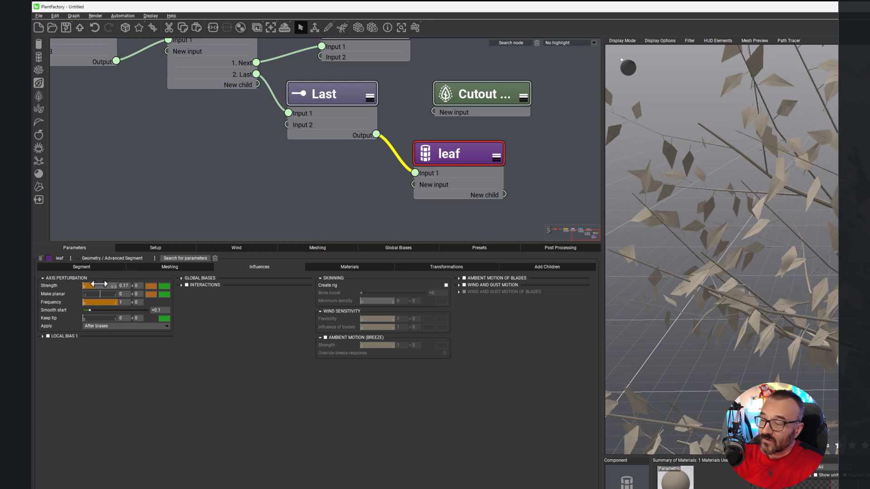
{"action": "left_click", "coordinate": [137, 286]}
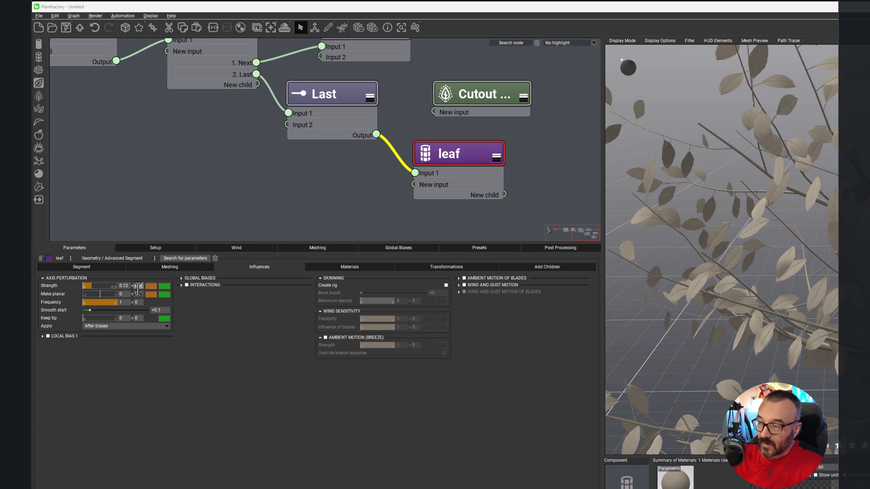
{"action": "key", "text": "Return"}
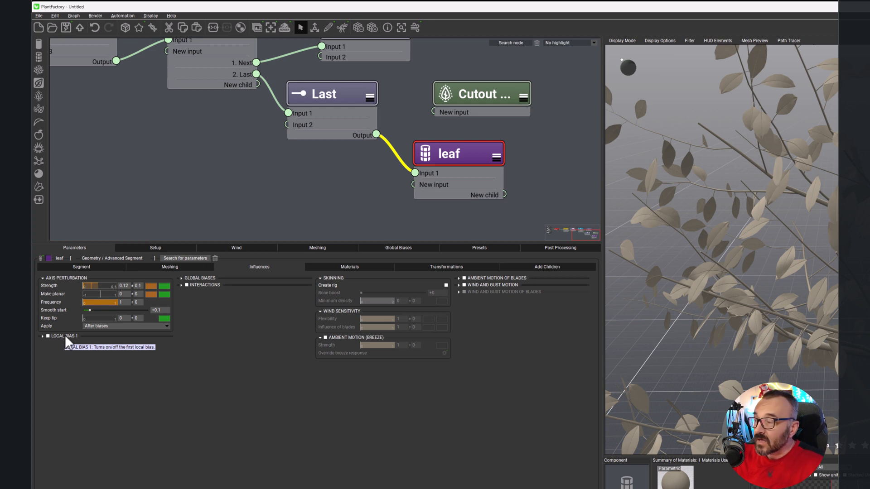
Step: Enable Local Bias 1 on the leaf as a Curl bias with a strength of about 0.43 and a variation of 0.5
{"action": "left_click", "coordinate": [47, 337]}
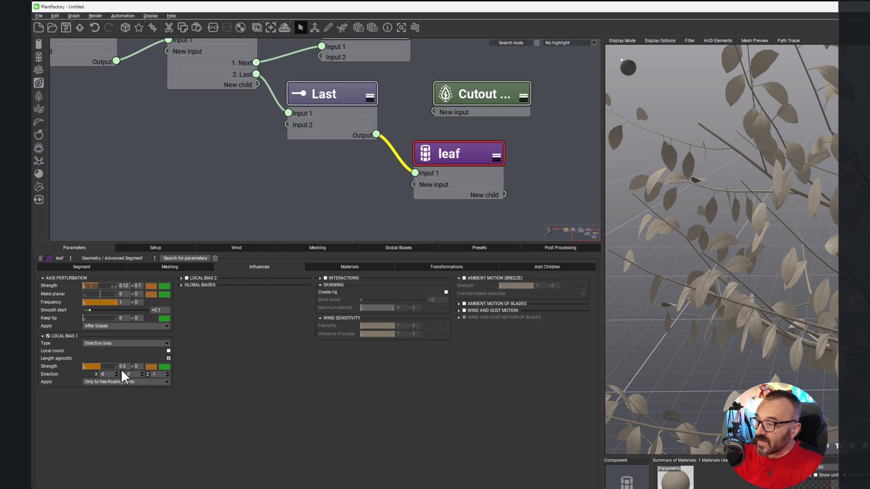
{"action": "left_click", "coordinate": [167, 346]}
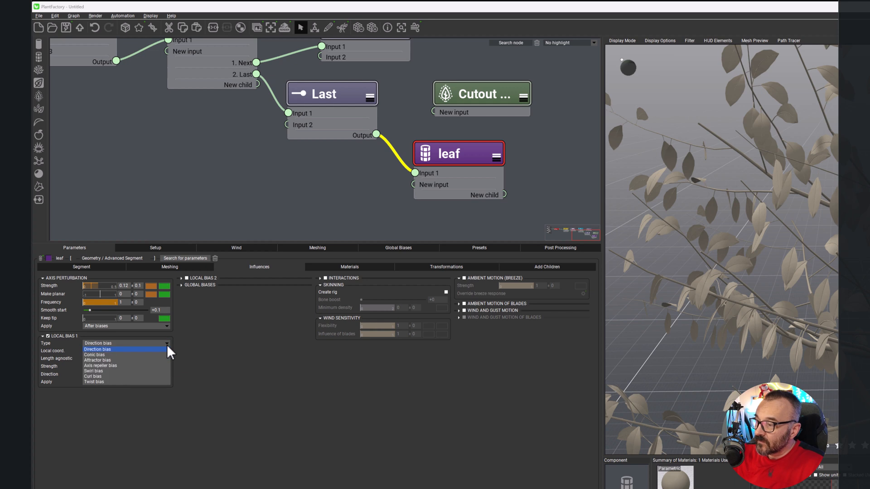
{"action": "left_click", "coordinate": [113, 376]}
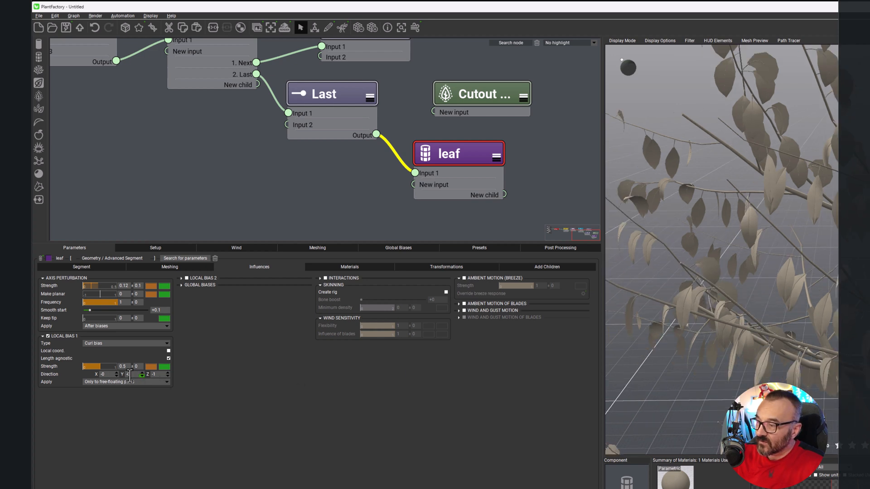
{"action": "left_click_drag", "start_coordinate": [100, 366], "coordinate": [90, 345]}
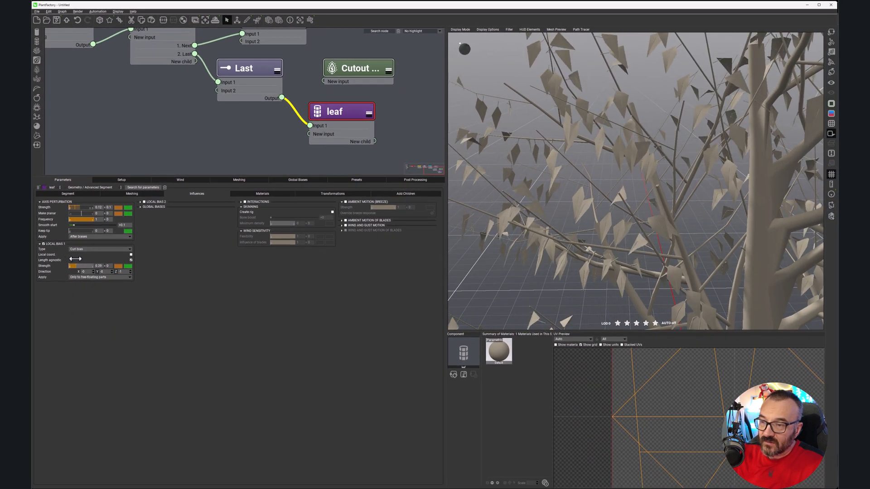
{"action": "left_click_drag", "start_coordinate": [75, 258], "coordinate": [80, 258]}
{"action": "left_click", "coordinate": [110, 265]}
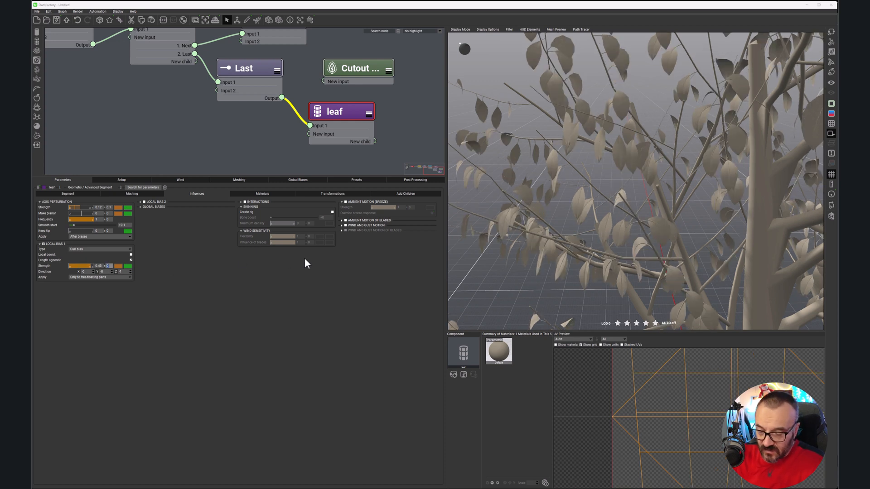
{"action": "type", "text": "0.5"}
{"action": "key", "text": "Return"}
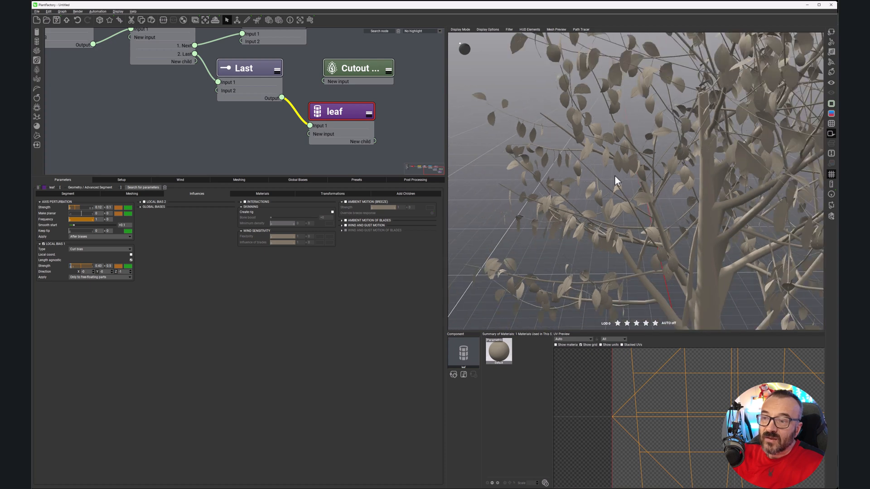
Step: Set the Z direction of the leaf's curl bias to 0 and reduce the bias strength
{"action": "left_click", "coordinate": [121, 271]}
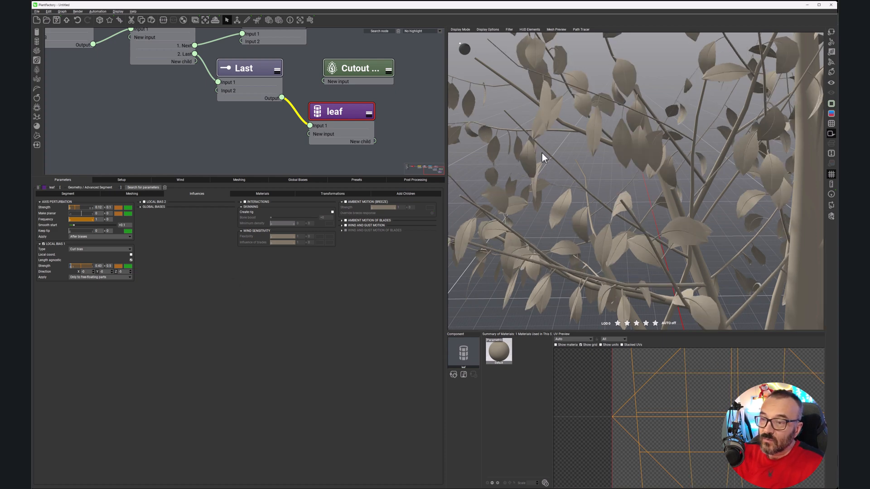
{"action": "scroll", "coordinate": [536, 153], "scroll_direction": "down", "scroll_amount": 5}
{"action": "scroll", "coordinate": [543, 176], "scroll_direction": "down", "scroll_amount": 3}
{"action": "right_click_drag", "start_coordinate": [547, 184], "coordinate": [521, 193]}
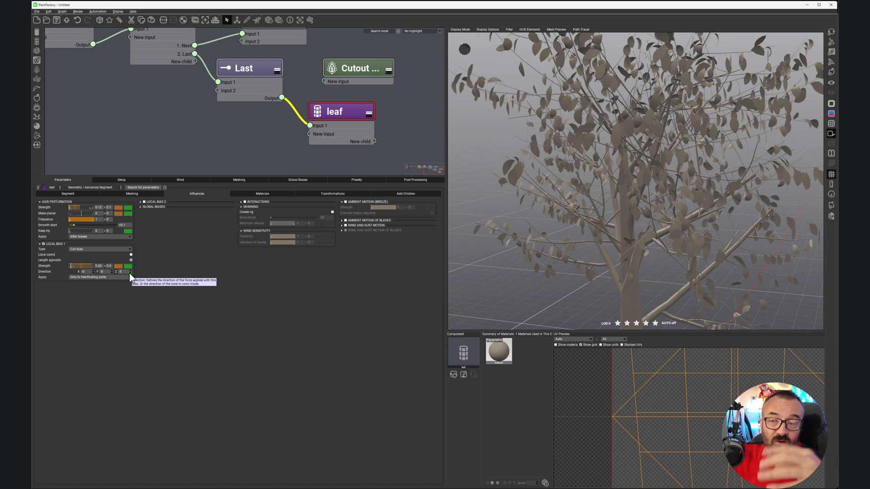
{"action": "scroll", "coordinate": [615, 180], "scroll_direction": "down", "scroll_amount": 5}
{"action": "scroll", "coordinate": [616, 180], "scroll_direction": "up", "scroll_amount": 4}
{"action": "left_click_drag", "start_coordinate": [615, 180], "coordinate": [652, 203]}
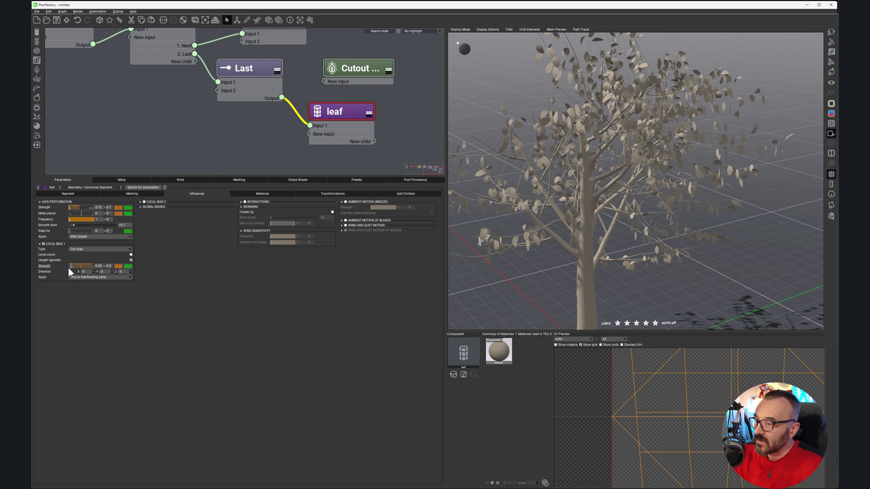
{"action": "left_click_drag", "start_coordinate": [77, 266], "coordinate": [76, 263]}
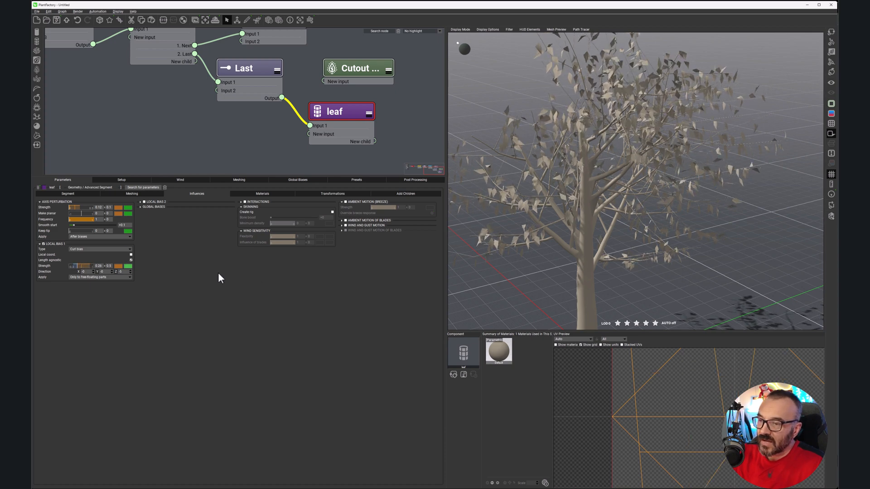
Step: Raise the leaf segment's tropism to about 0.45 so the leaves droop less
{"action": "left_click", "coordinate": [67, 194]}
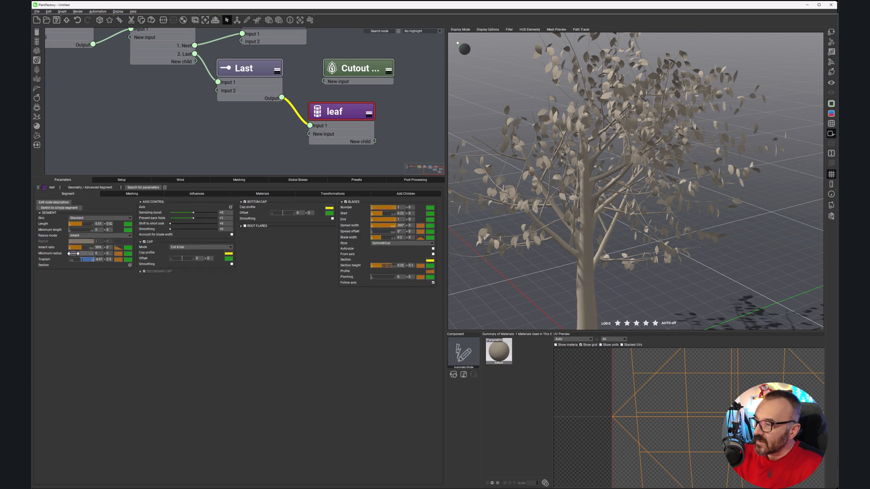
{"action": "left_click_drag", "start_coordinate": [84, 259], "coordinate": [98, 258]}
{"action": "left_click_drag", "start_coordinate": [536, 205], "coordinate": [601, 213]}
{"action": "left_click_drag", "start_coordinate": [540, 202], "coordinate": [683, 216]}
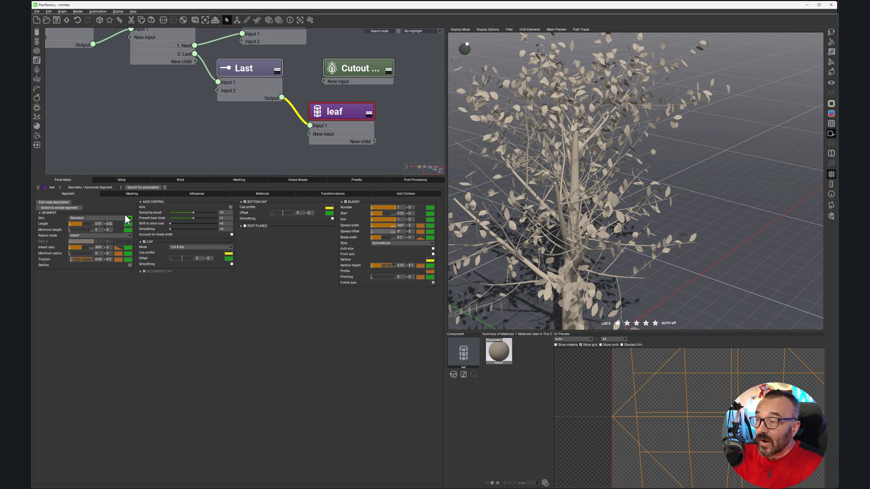
Step: Set the leaf's global scale transformation to 2
{"action": "left_click", "coordinate": [335, 195]}
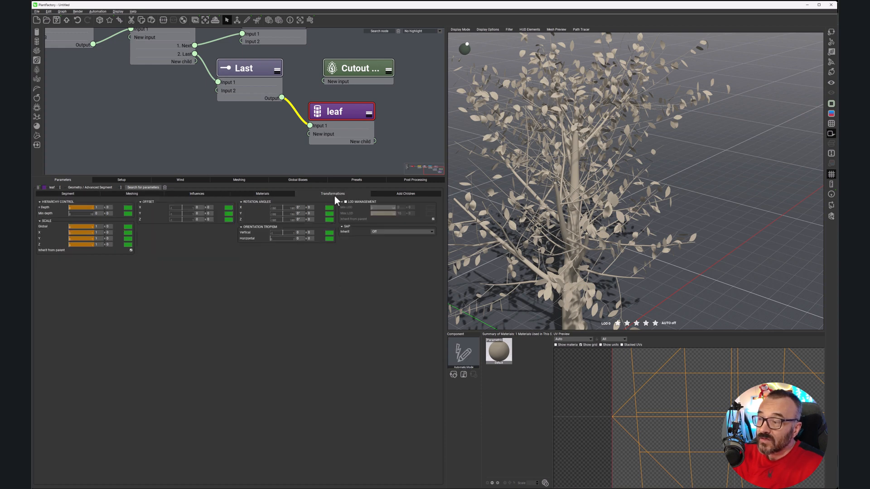
{"action": "left_click_drag", "start_coordinate": [85, 226], "coordinate": [105, 227]}
{"action": "left_click", "coordinate": [99, 227]}
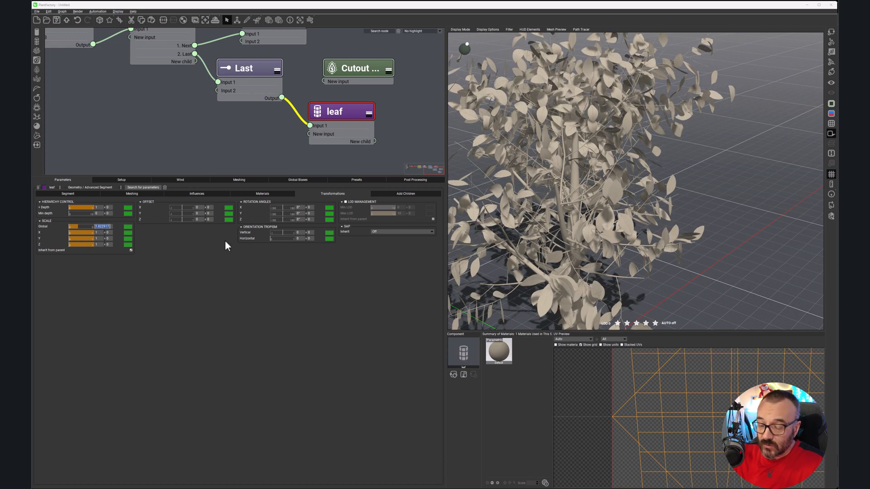
{"action": "type", "text": "2"}
{"action": "key", "text": "Return"}
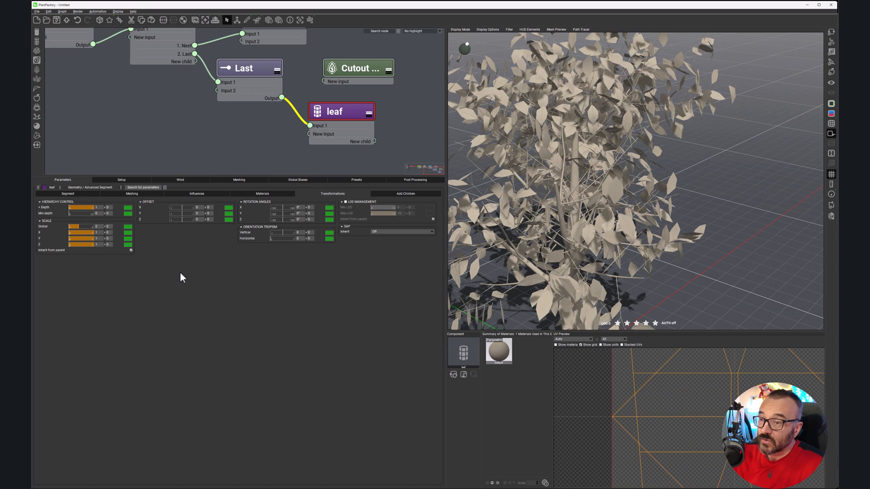
{"action": "key", "text": "Tab"}
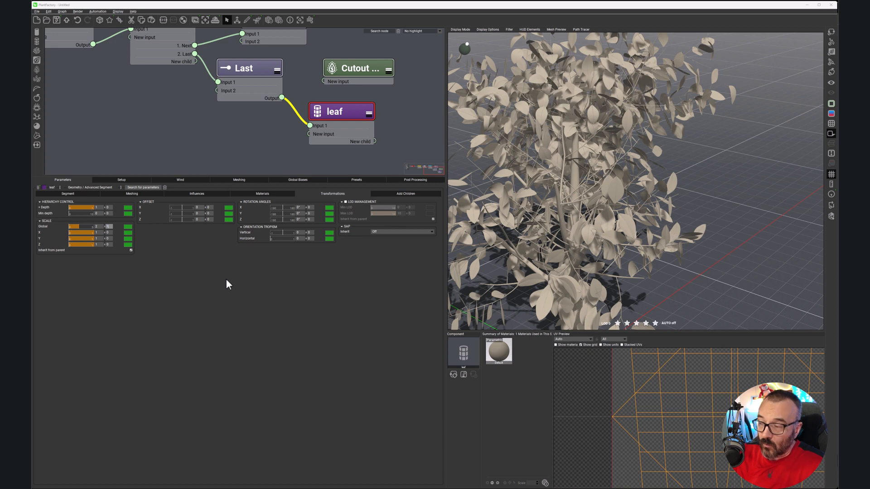
Step: Set the leaf's global scale to 1.5 with a variation of 0.5
{"action": "left_click", "coordinate": [102, 226]}
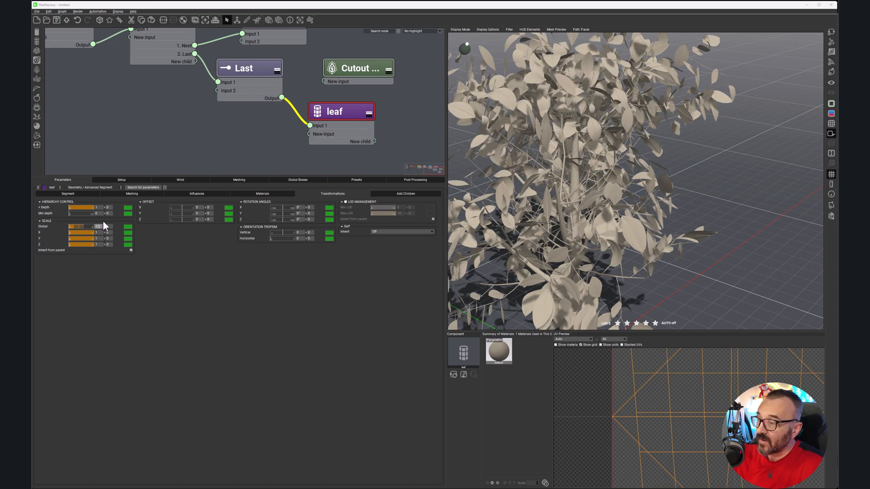
{"action": "key", "text": "Tab"}
{"action": "type", "text": "0.5"}
{"action": "key", "text": "Return"}
{"action": "right_click_drag", "start_coordinate": [615, 209], "coordinate": [642, 193]}
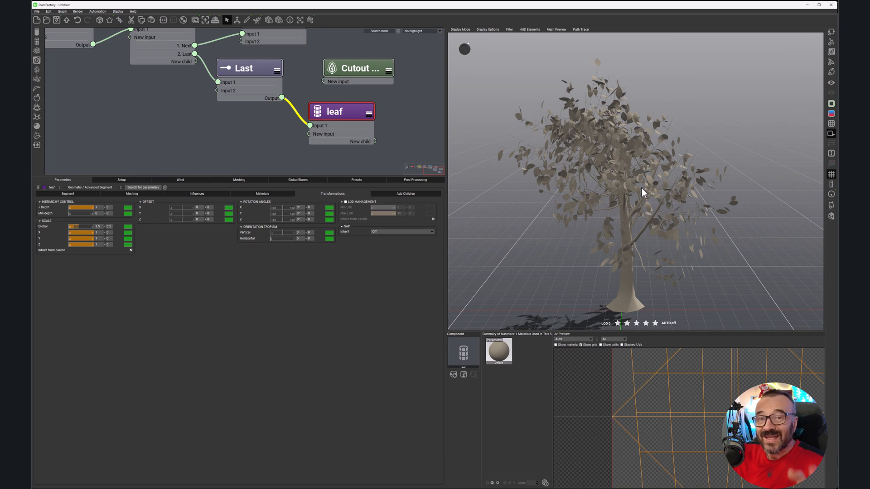